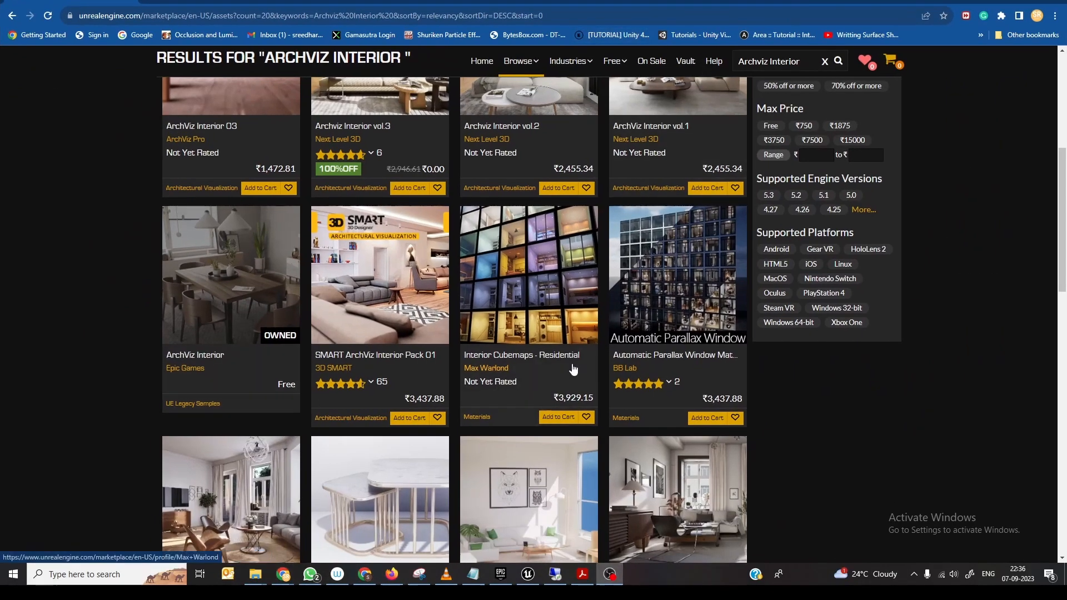
# Open the Epic Games ArchViz Interior product page from the marketplace search results.
pyautogui.scroll(4, 444, 274)
pyautogui.scroll(-2, 444, 275)
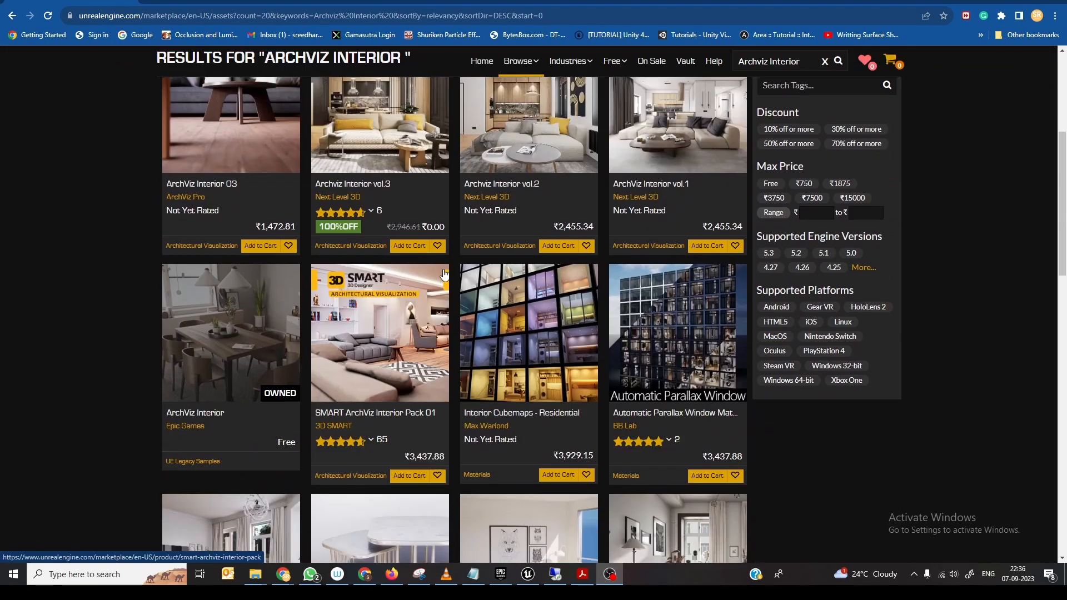
pyautogui.click(232, 333)
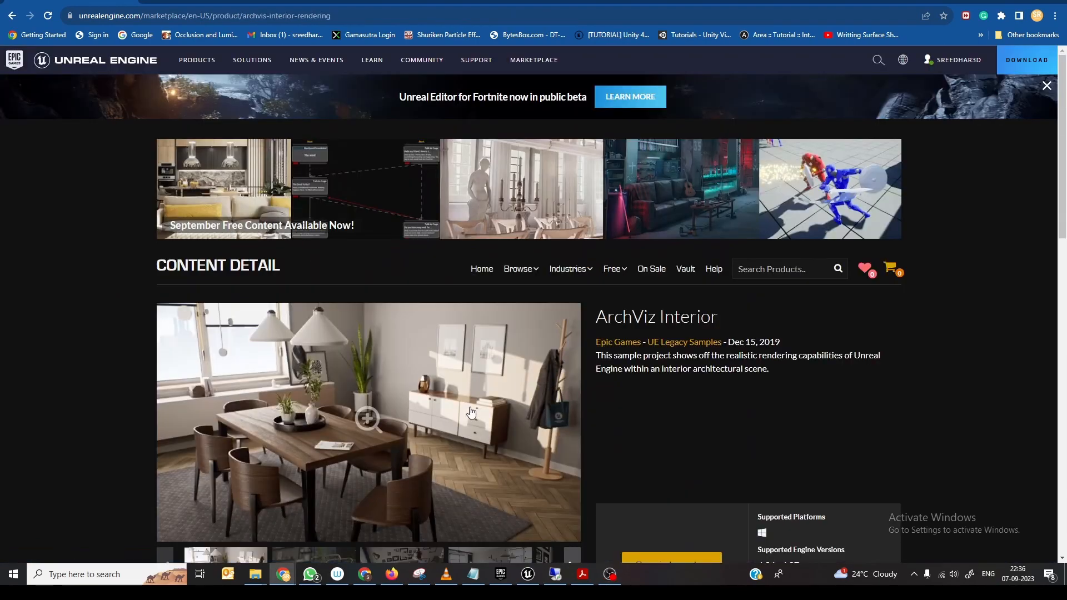
pyautogui.scroll(-2, 495, 378)
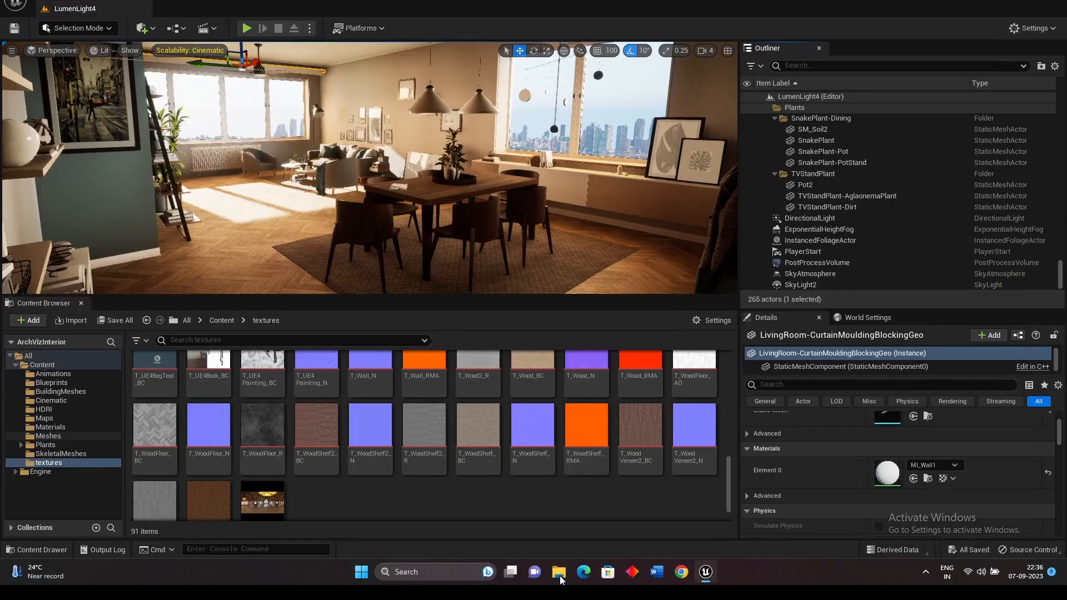
# Switch to Unreal Editor and open the ArchVis_Lightmap level from the project's Maps folder.
pyautogui.click(45, 418)
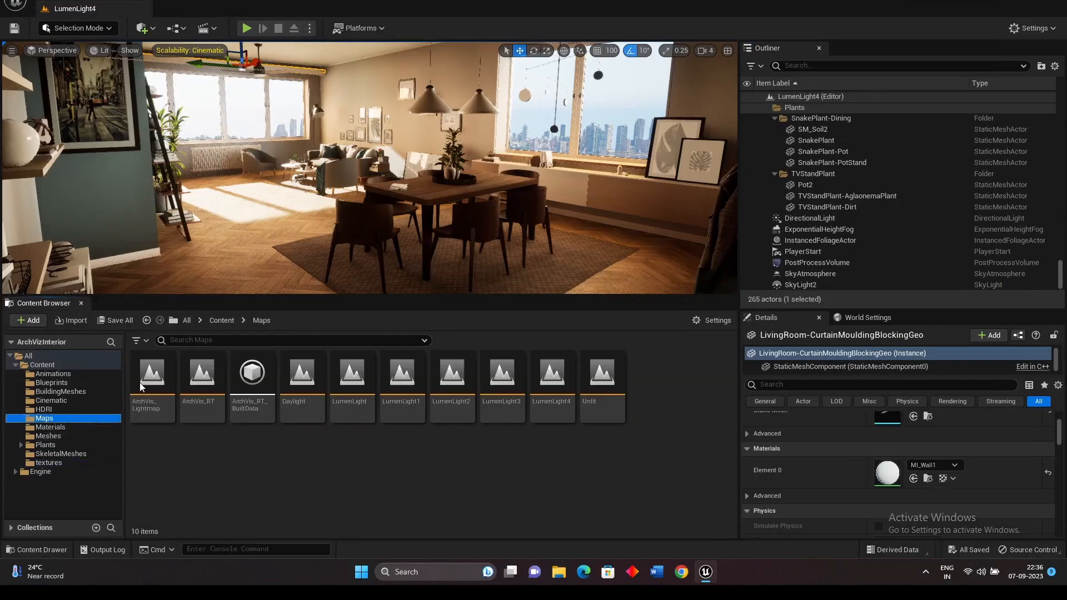
pyautogui.doubleClick(142, 390)
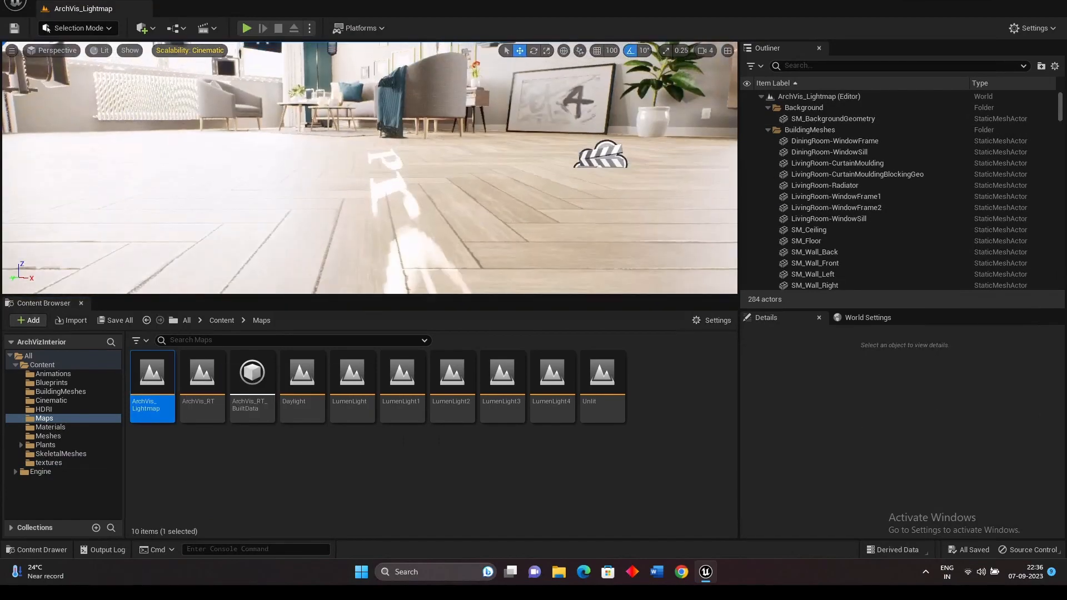
pyautogui.moveTo(431, 170)
pyautogui.mouseDown(button='right')
pyautogui.moveTo(453, 161)
pyautogui.moveTo(430, 184)
pyautogui.mouseUp(button='right')
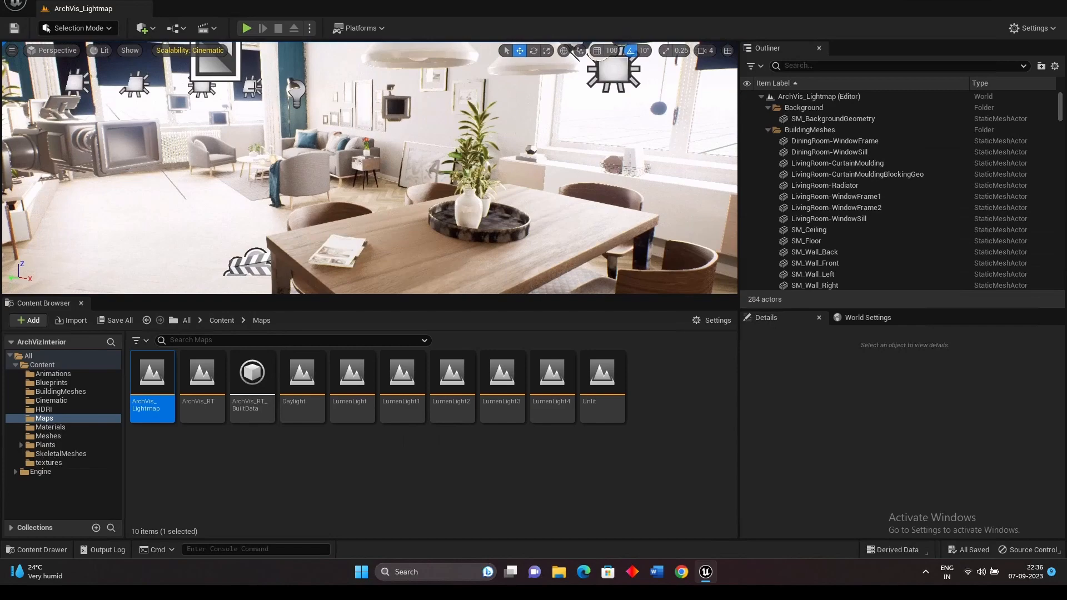
# Inspect the level's lighting by selecting RectLight through RectLight6, the PointLight6 lamp and the Sky Sphere.
pyautogui.click(253, 87)
pyautogui.click(808, 197)
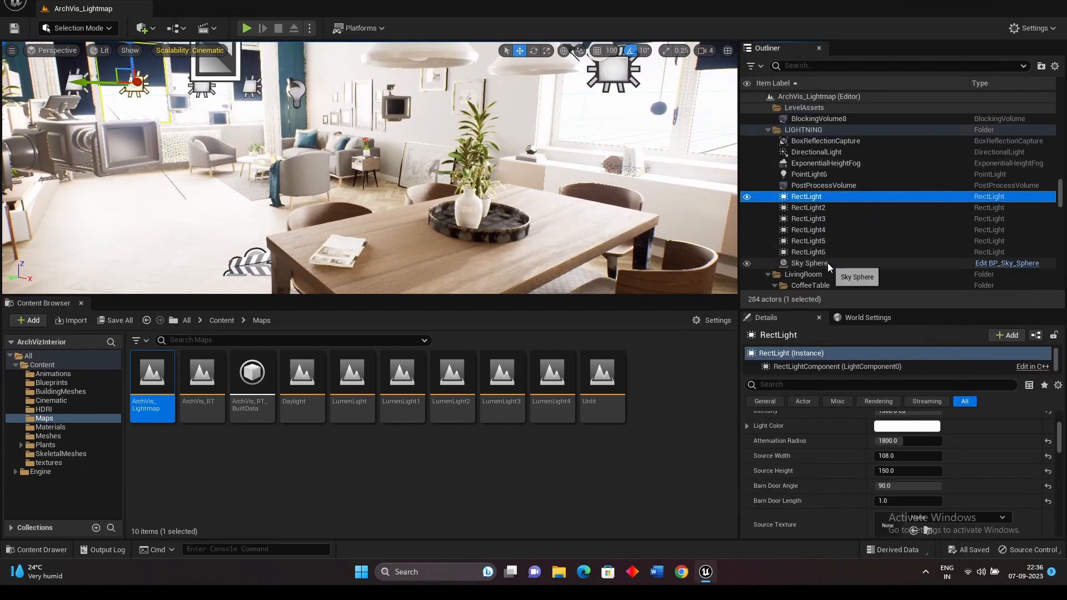
pyautogui.keyDown('shift'); pyautogui.click(809, 252); pyautogui.keyUp('shift')
pyautogui.scroll(-3, 463, 172)
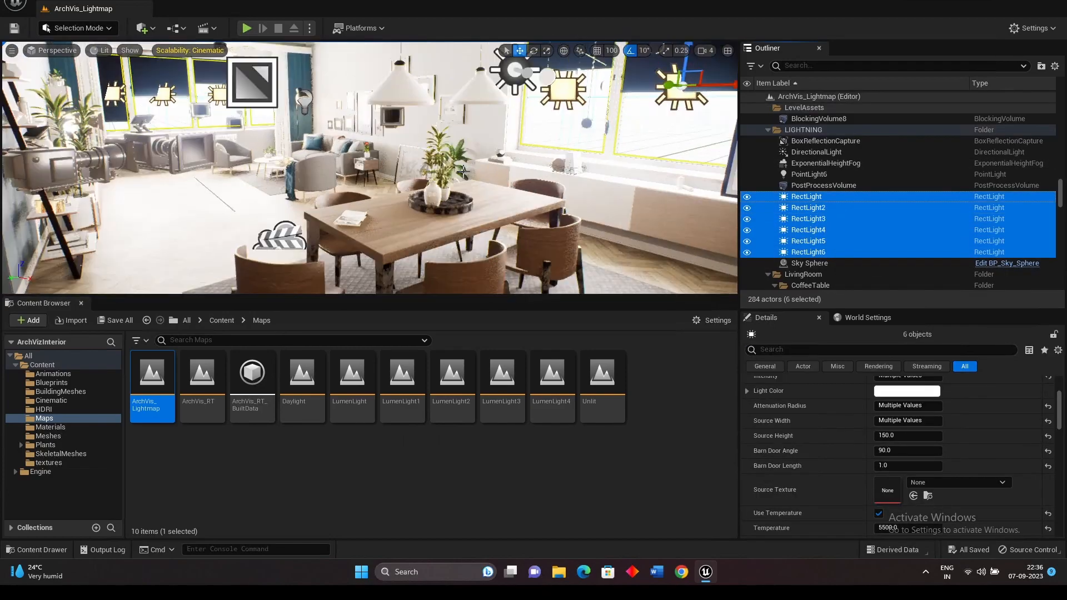
pyautogui.click(305, 102)
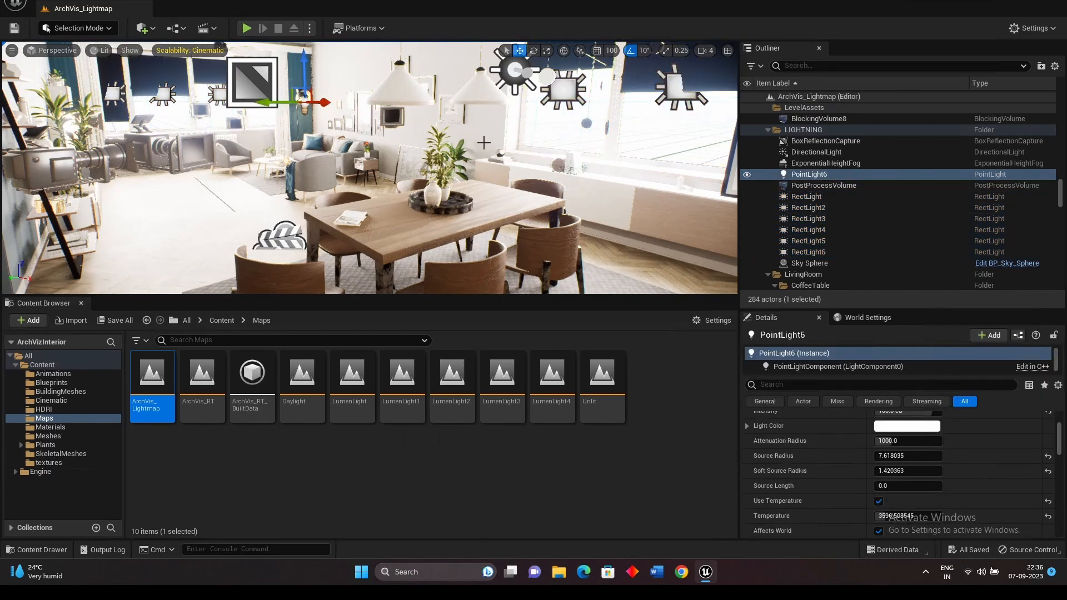
pyautogui.click(284, 124)
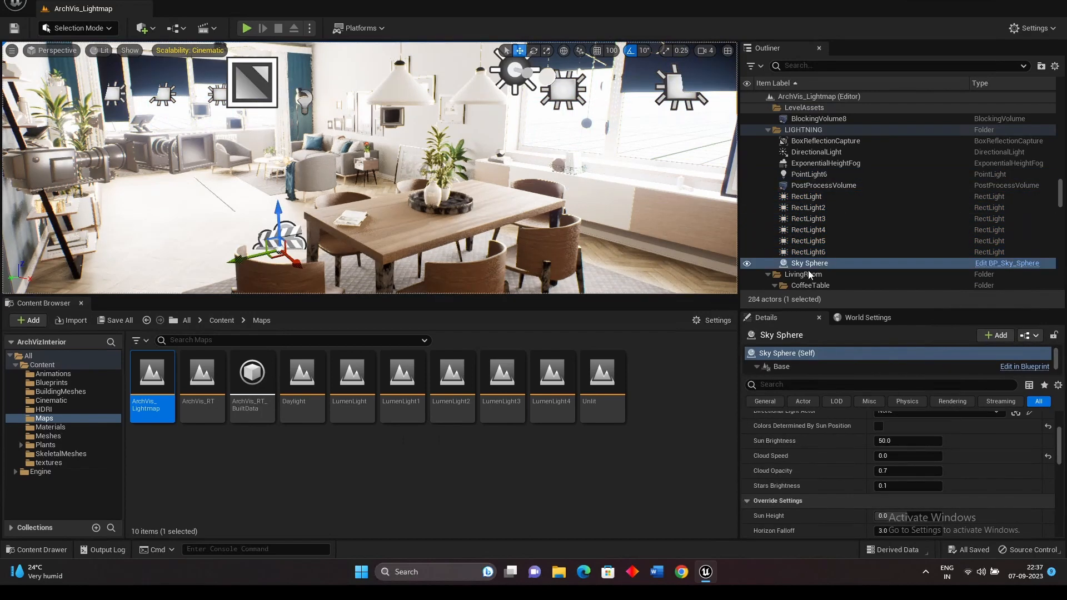
pyautogui.moveTo(602, 147); pyautogui.dragTo(626, 172)
# Open the MI_WhiteFabric material assigned to the Blinds2 window blind, review its parameters and close it.
pyautogui.click(661, 131)
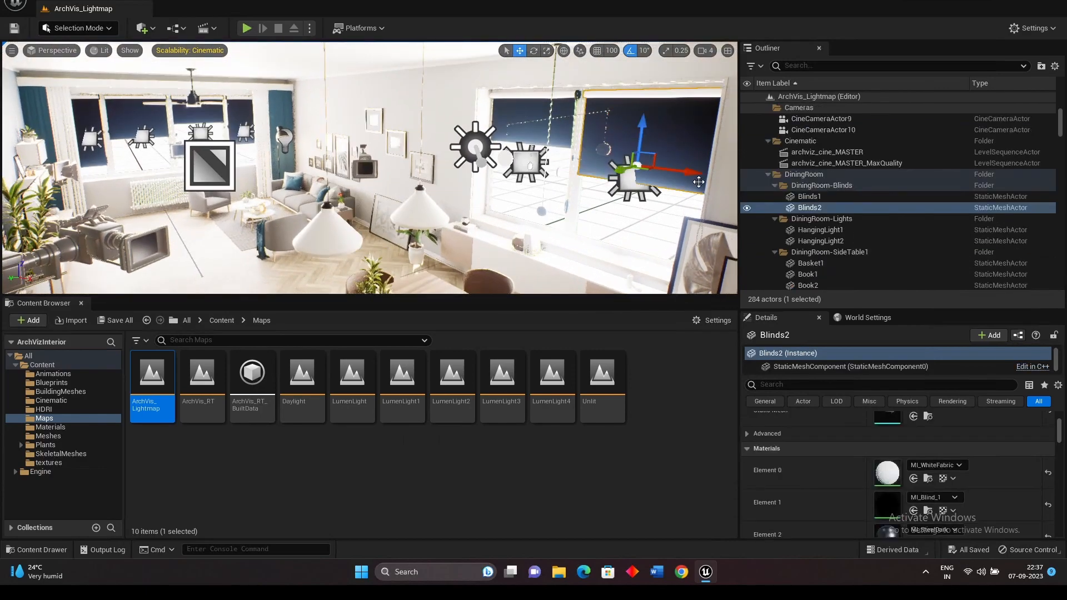
pyautogui.doubleClick(895, 478)
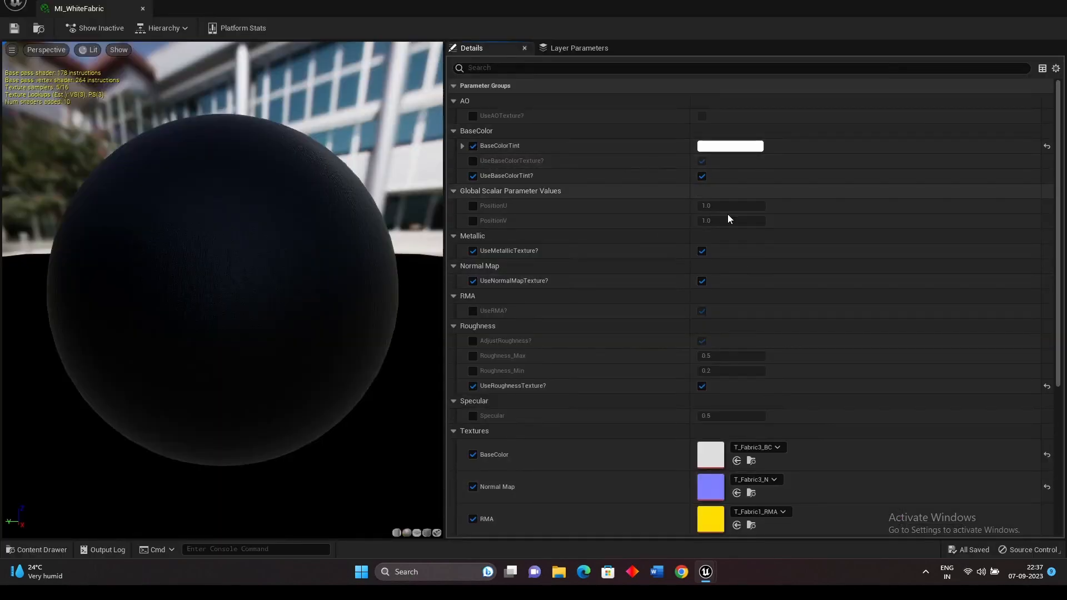
pyautogui.scroll(-8, 646, 369)
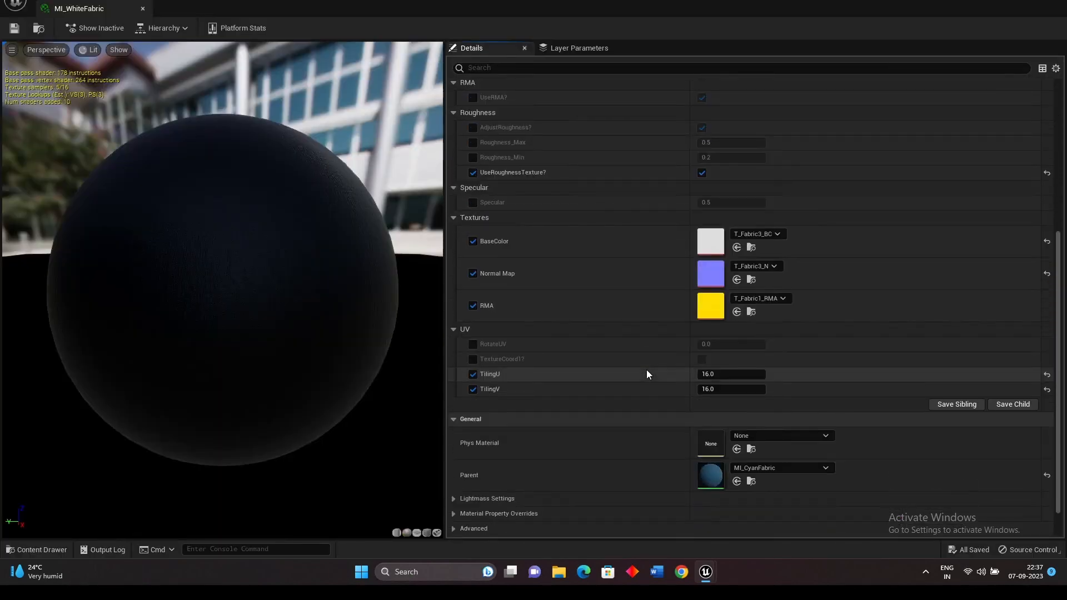
pyautogui.click(143, 8)
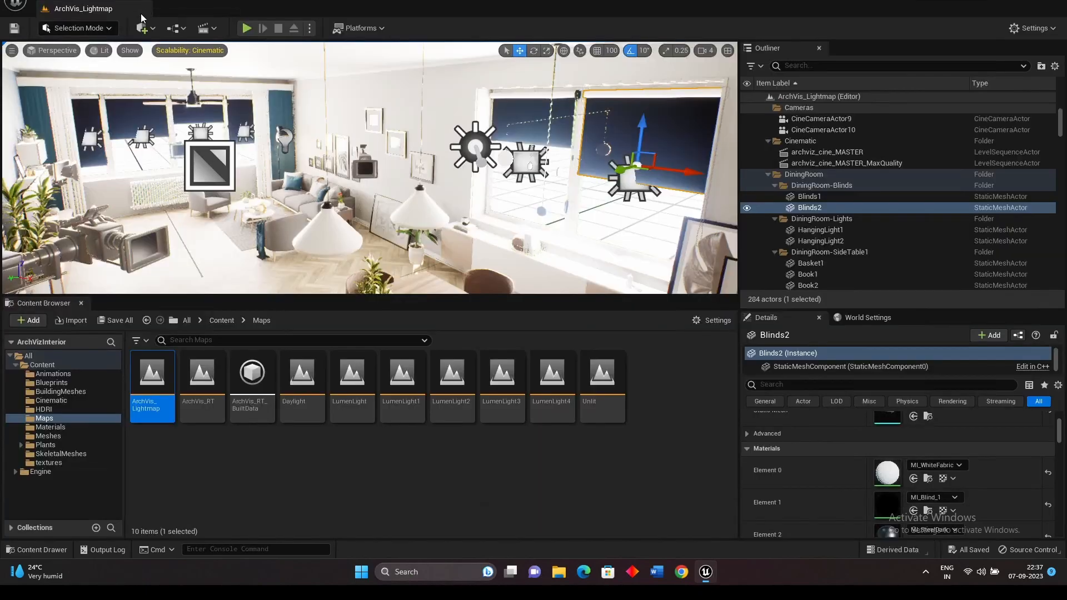
pyautogui.click(409, 484)
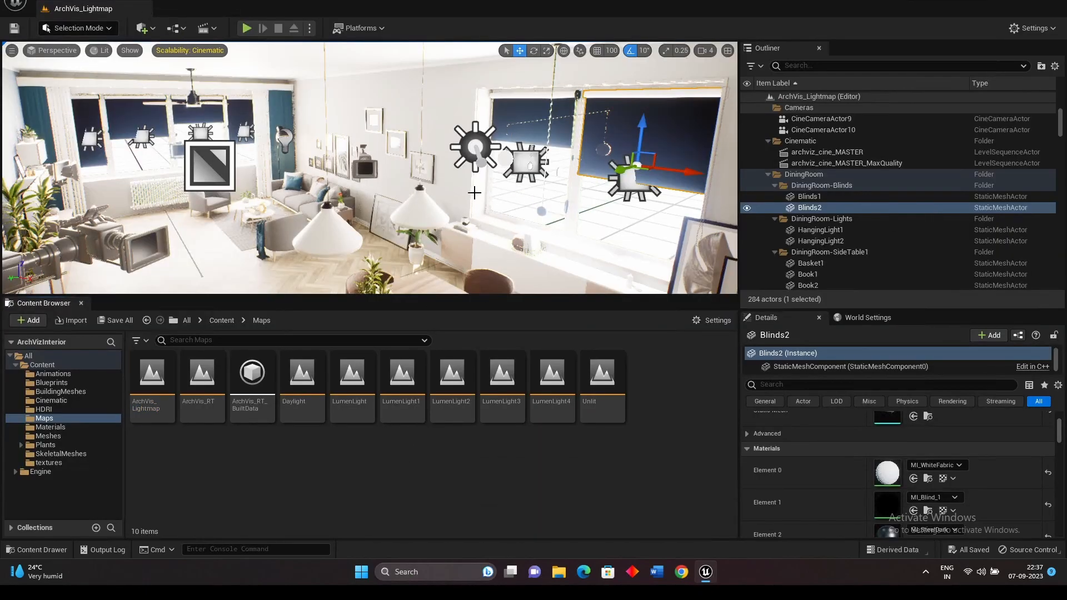
# Search the Outliner for "lights", select the DiningRoom-Lights folder and clear the search.
pyautogui.click(802, 65)
pyautogui.write('lights')
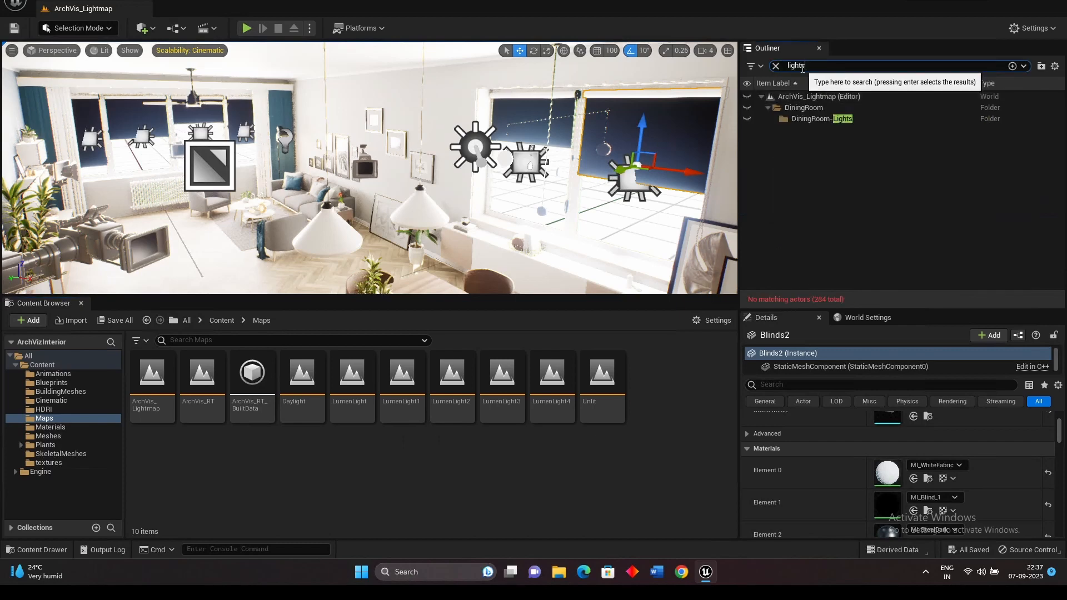
pyautogui.click(775, 121)
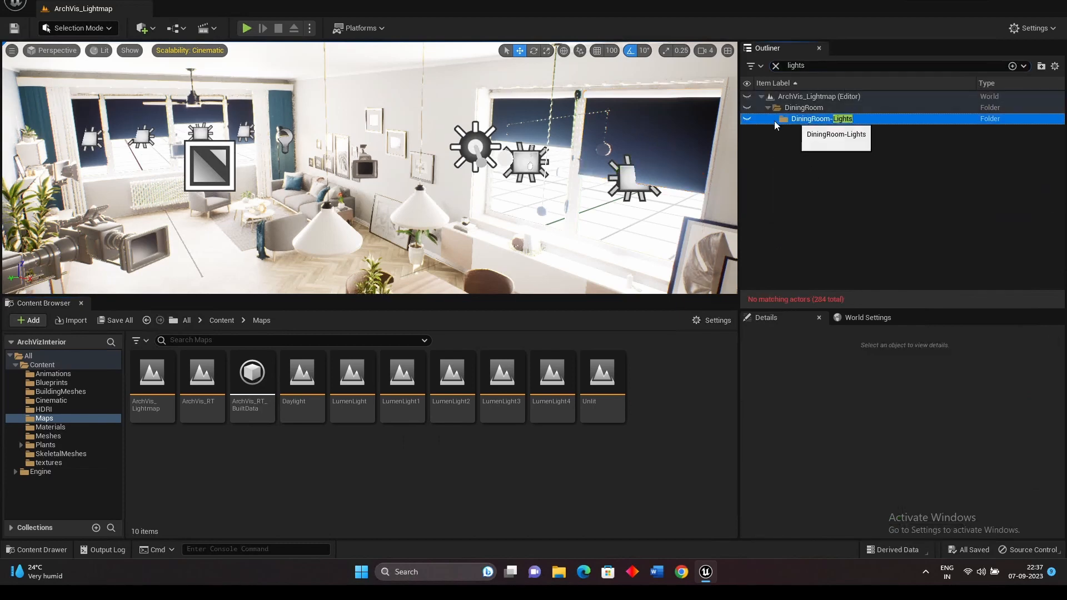
pyautogui.click(776, 65)
# Select all the lighting actors from RectLight through Sky Sphere to review them together.
pyautogui.click(142, 136)
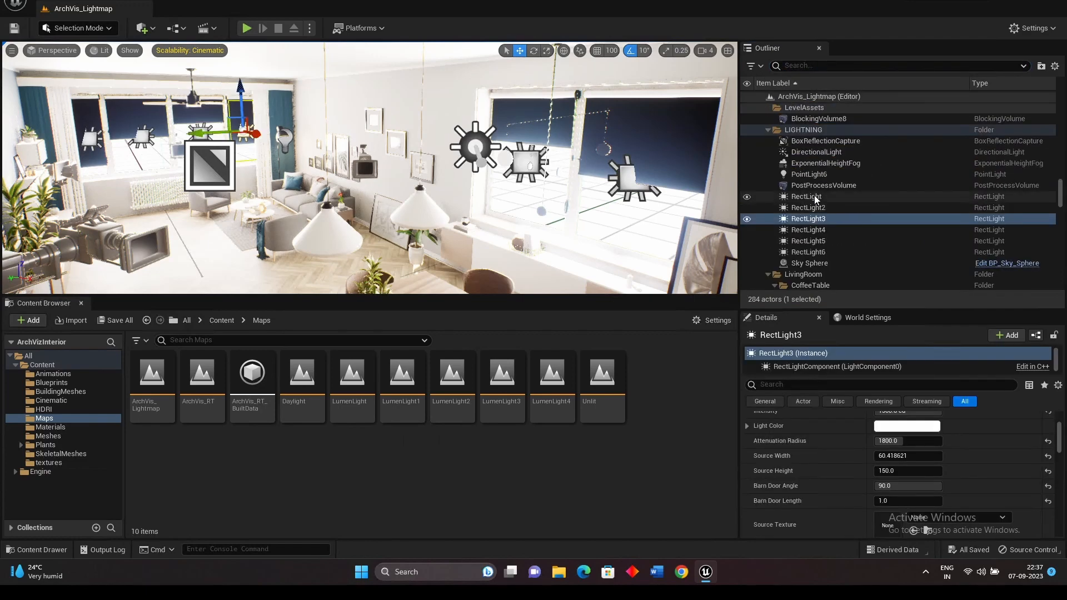
pyautogui.keyDown('shift'); pyautogui.click(828, 264); pyautogui.keyUp('shift')
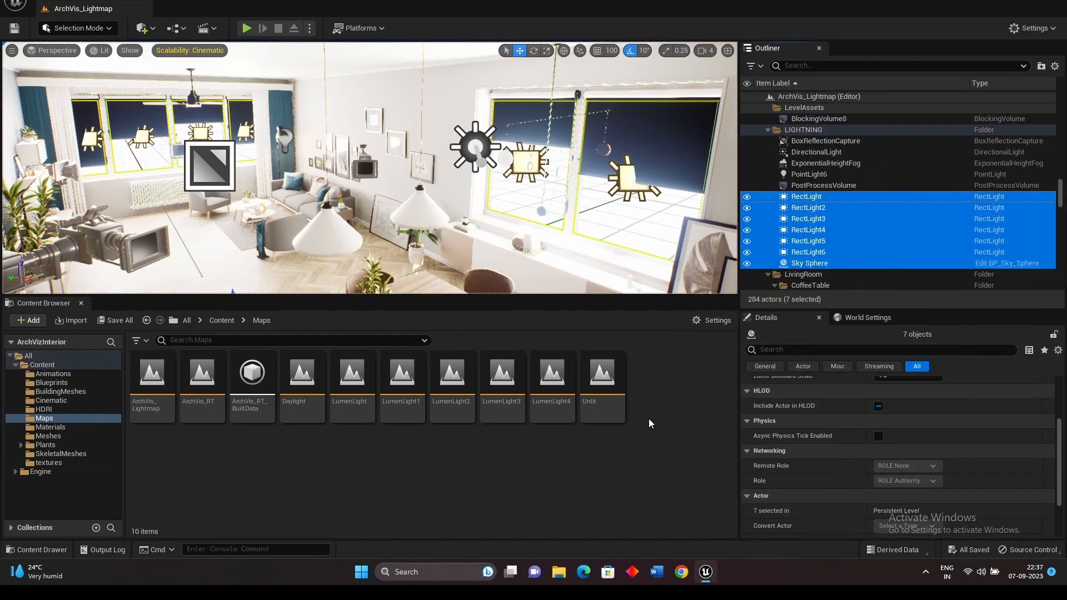
pyautogui.click(646, 365)
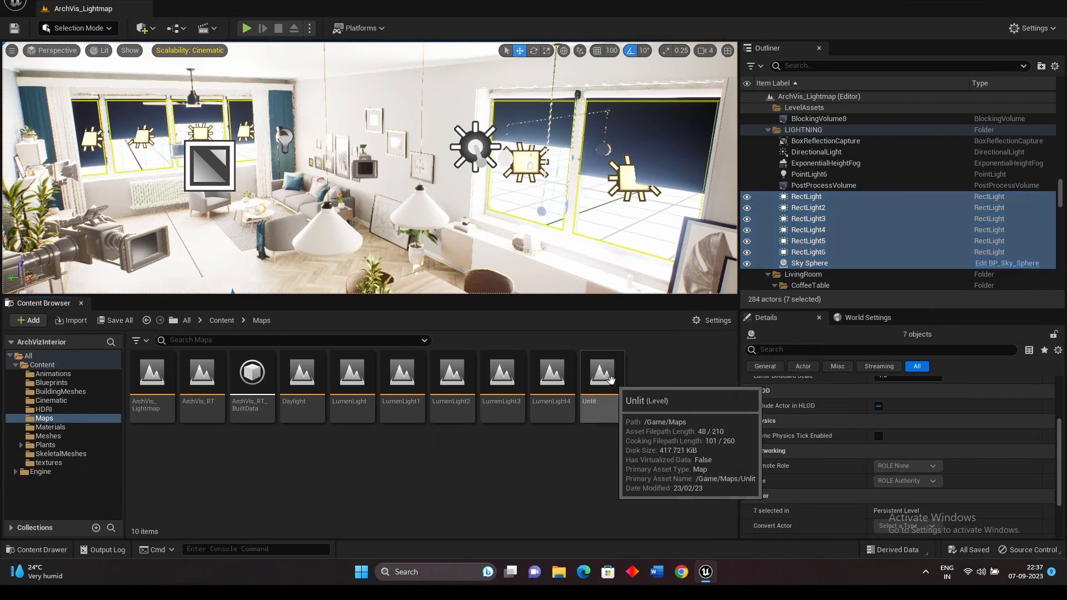
# Open the Unlit level from the Maps folder and switch the viewport to the Unlit view mode.
pyautogui.click(610, 378)
pyautogui.doubleClick(610, 378)
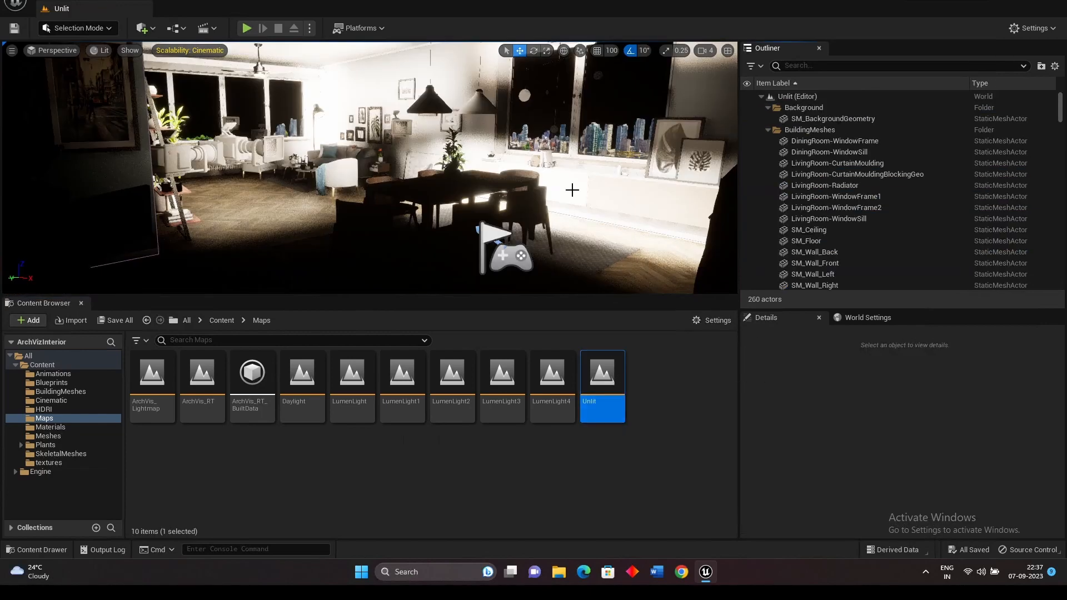
pyautogui.click(101, 53)
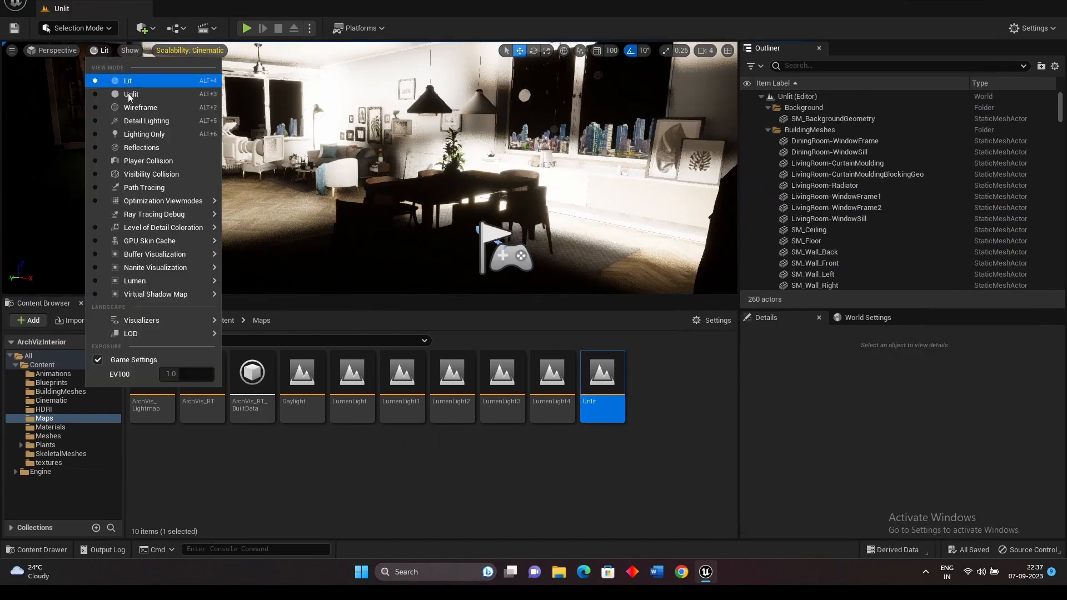
pyautogui.click(127, 96)
pyautogui.click(304, 158)
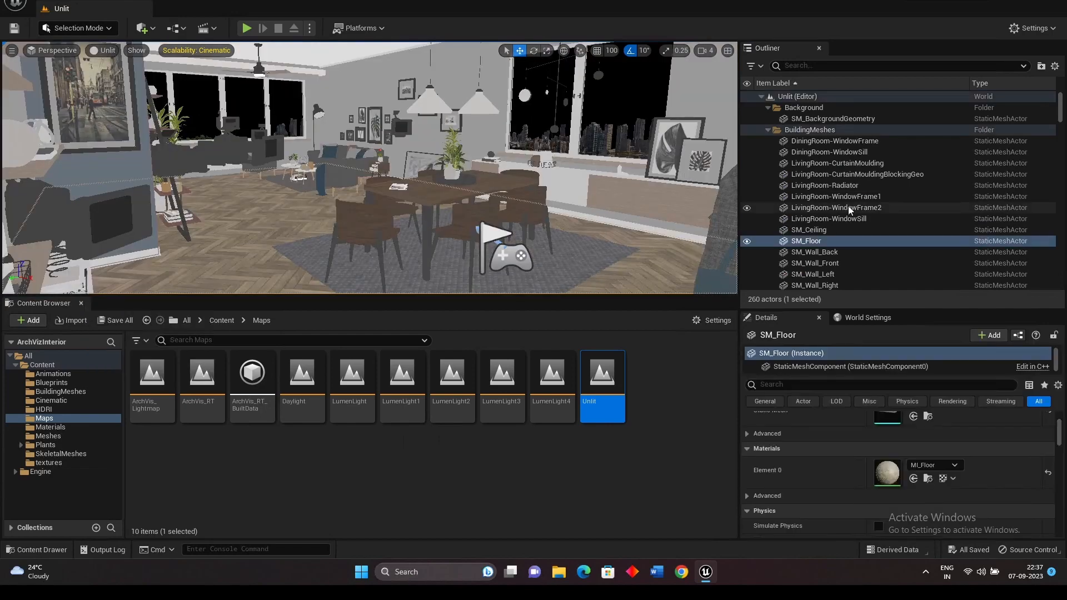
# Look through the Unlit level's full Outliner list for any light actors.
pyautogui.scroll(-4, 919, 203)
pyautogui.scroll(-10, 923, 217)
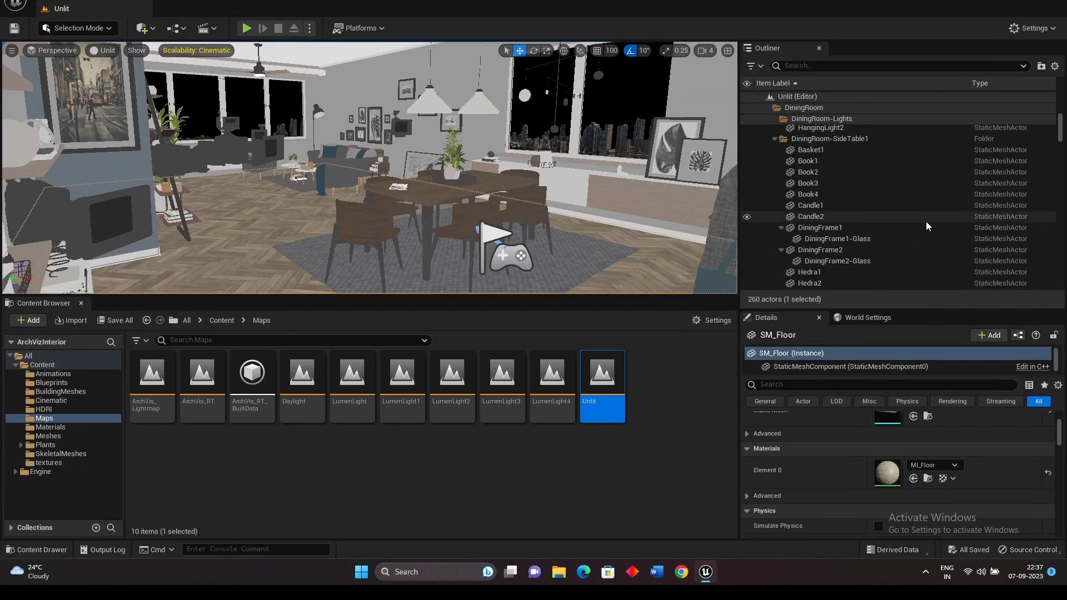
pyautogui.scroll(-10, 934, 233)
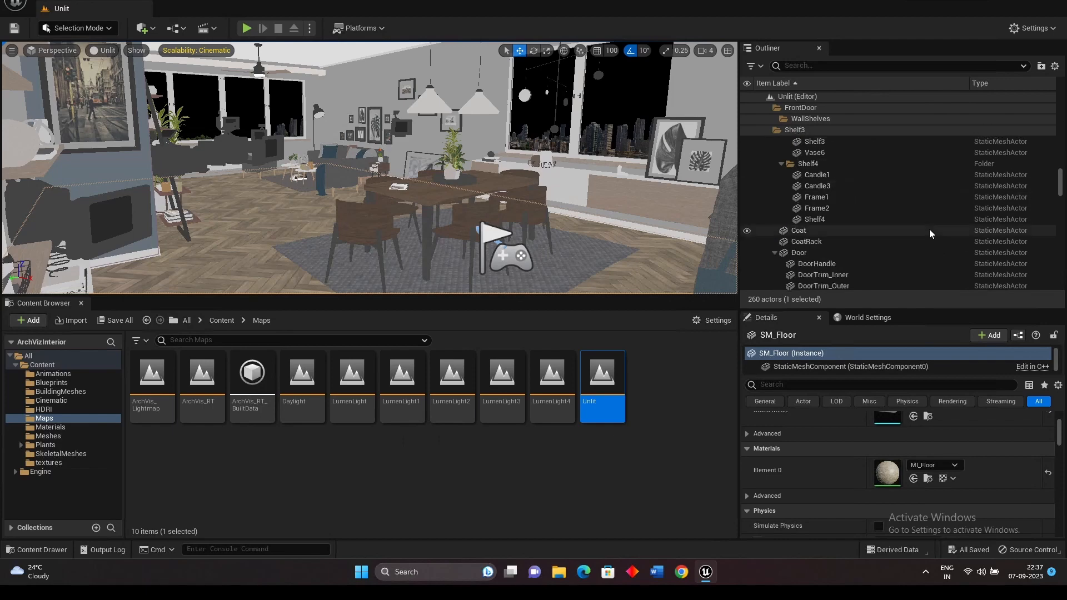
pyautogui.scroll(-2, 943, 236)
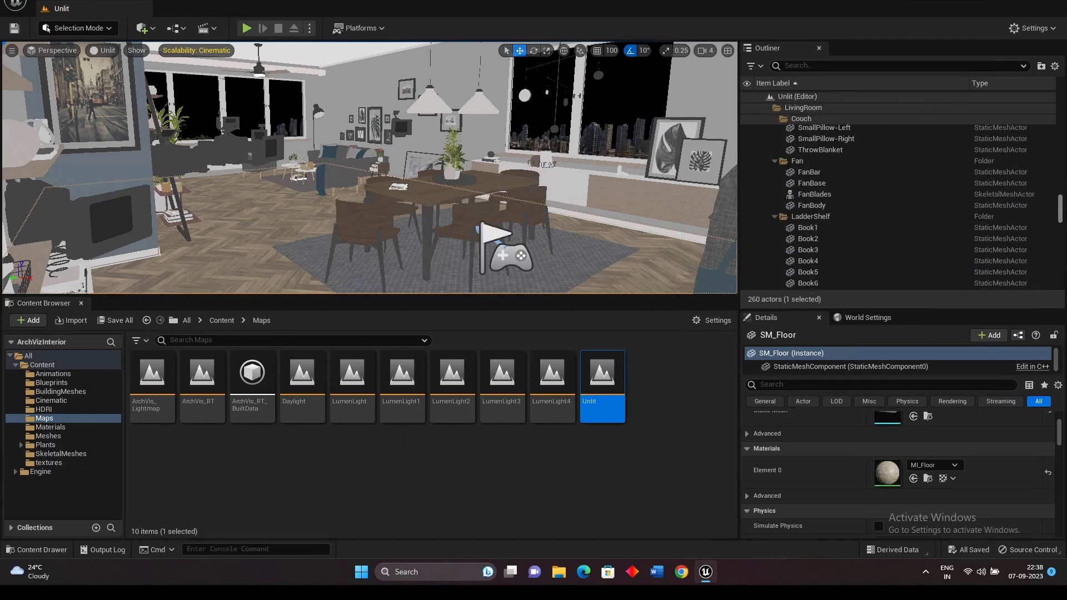
pyautogui.moveTo(1060, 216); pyautogui.dragTo(1063, 276)
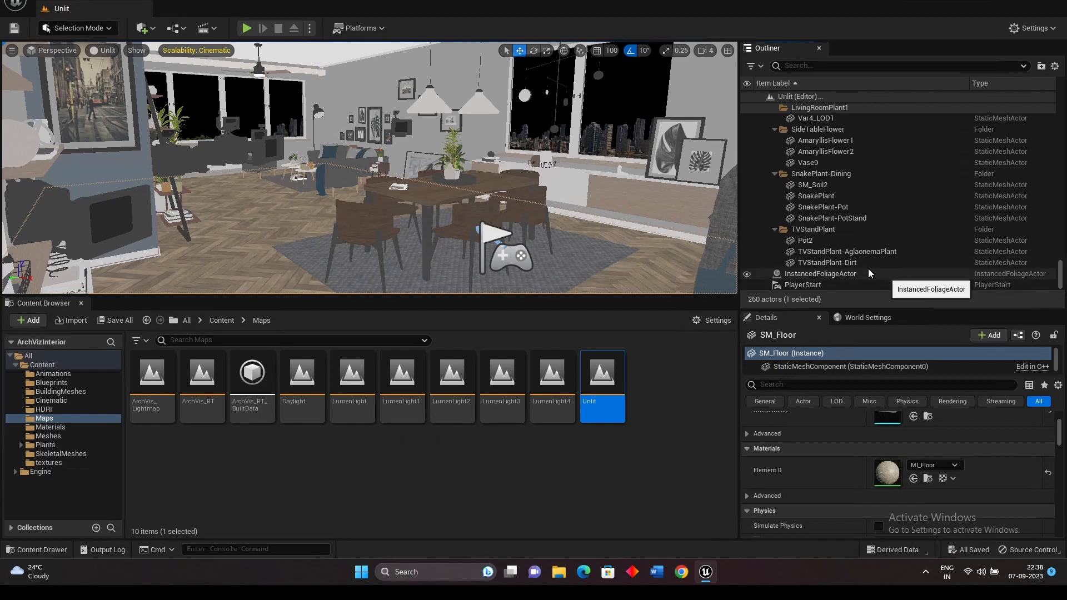
pyautogui.scroll(5, 876, 255)
pyautogui.scroll(3, 880, 220)
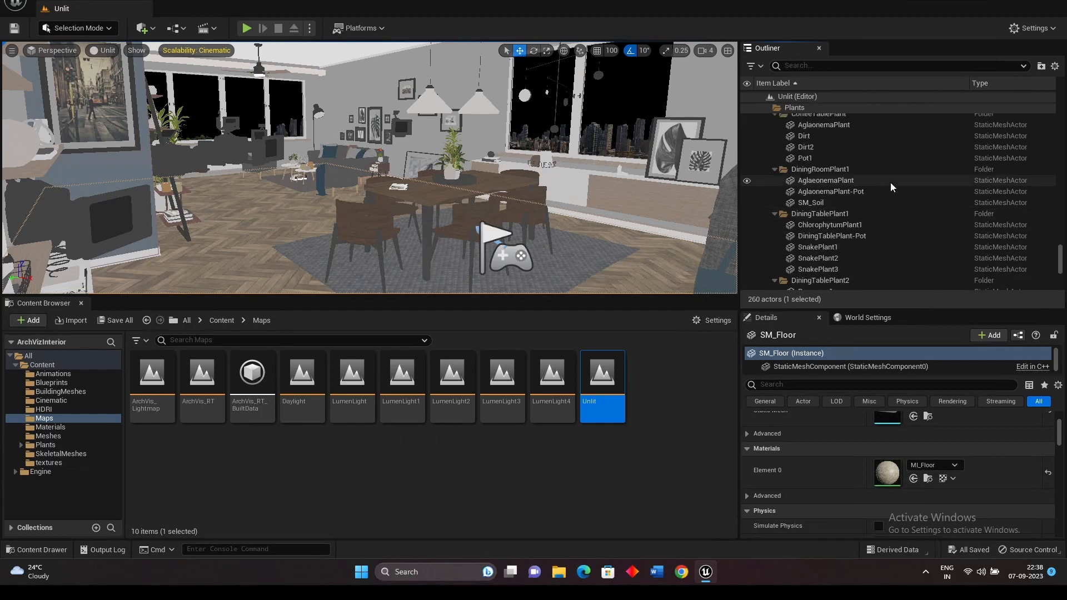
# Return the viewport to the Lit view mode and select the hanging mobile in front of the dining room window.
pyautogui.click(110, 50)
pyautogui.click(132, 78)
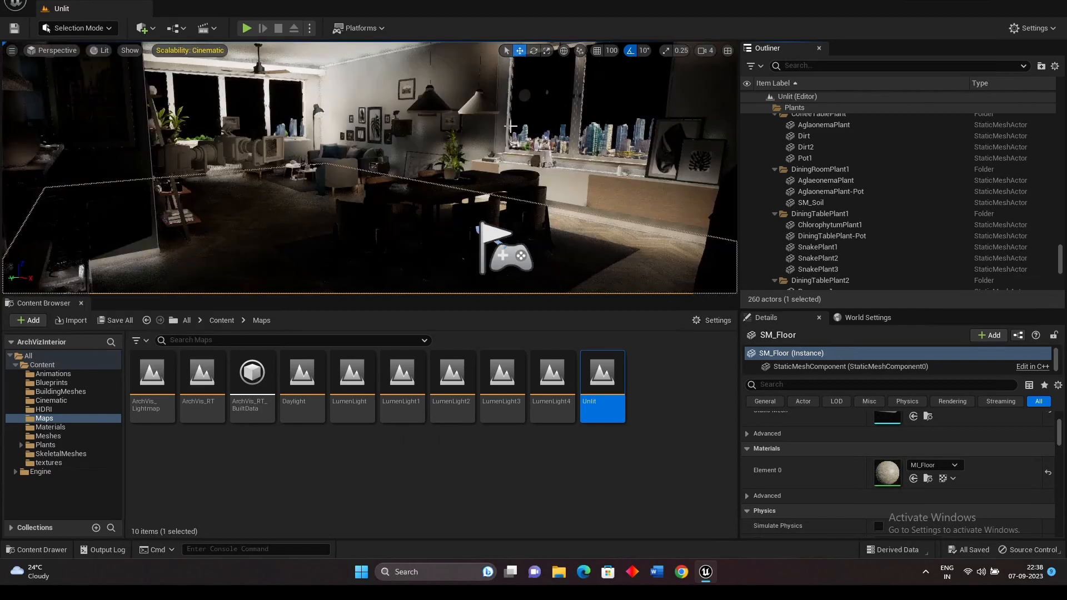
pyautogui.click(557, 104)
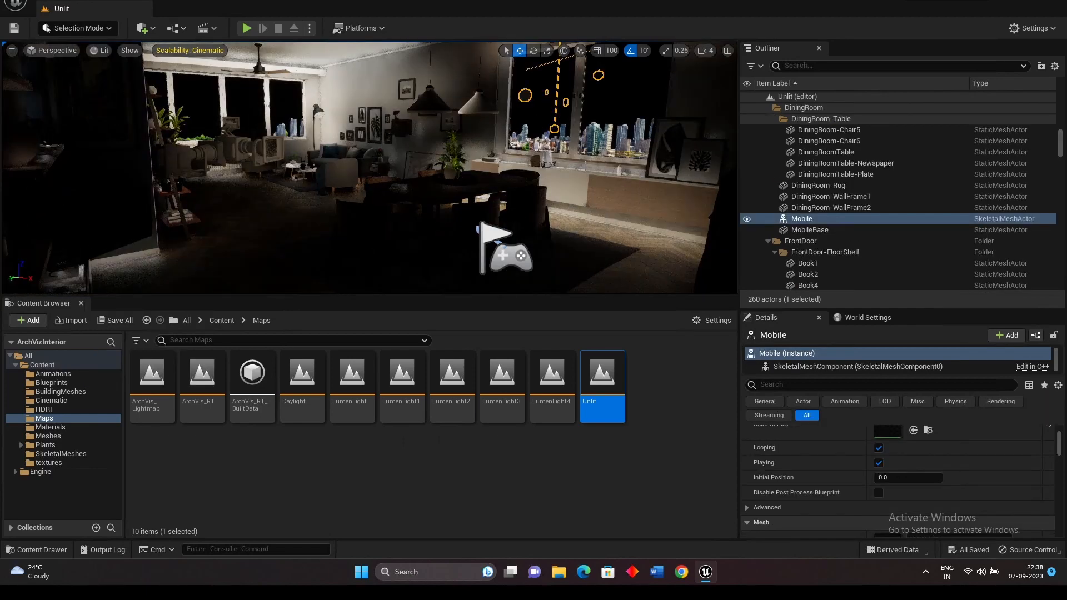
# Open the Project Settings and show the Windows platform settings to review the targeted RHIs and shader formats.
pyautogui.click(1033, 28)
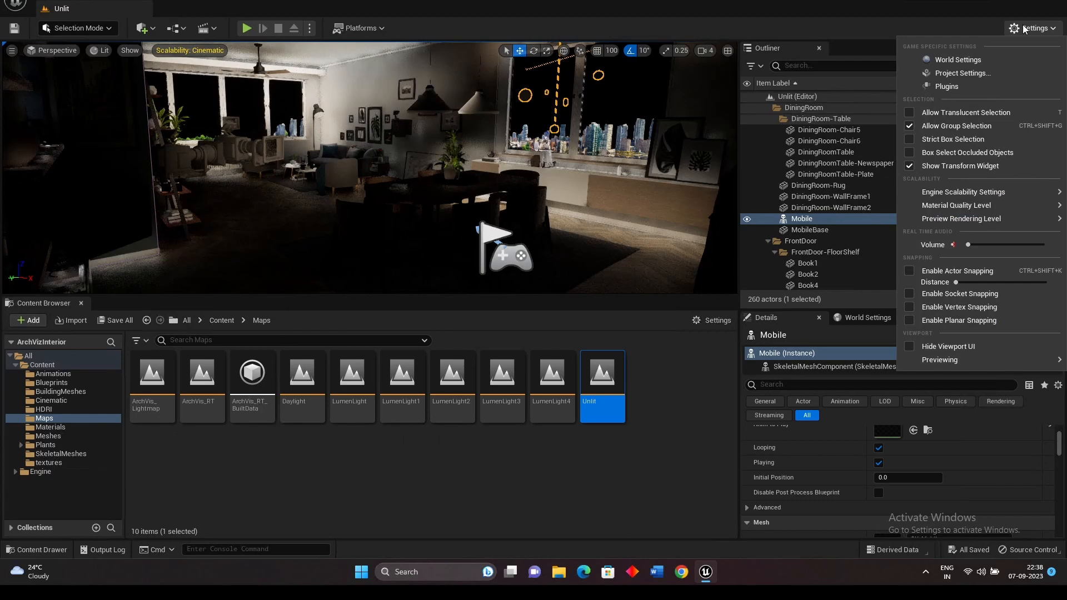
pyautogui.click(986, 74)
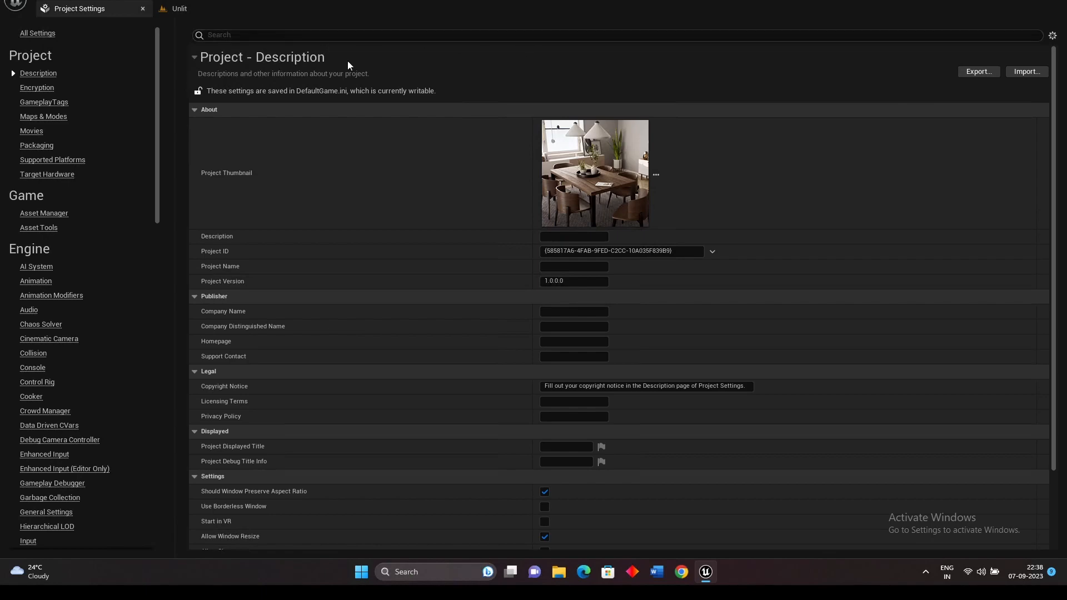
pyautogui.scroll(-15, 100, 215)
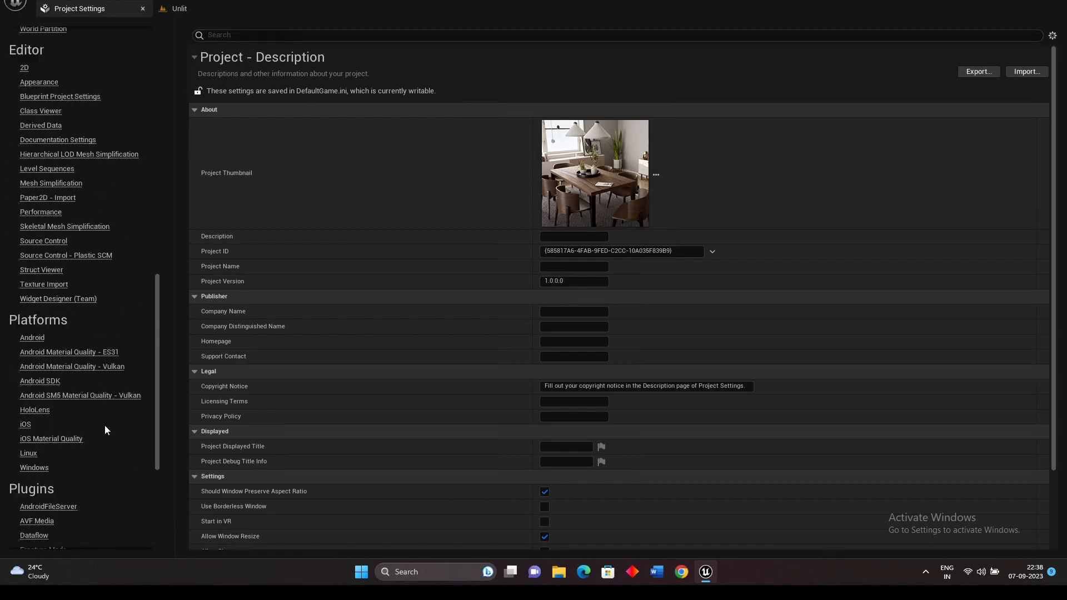
pyautogui.click(31, 377)
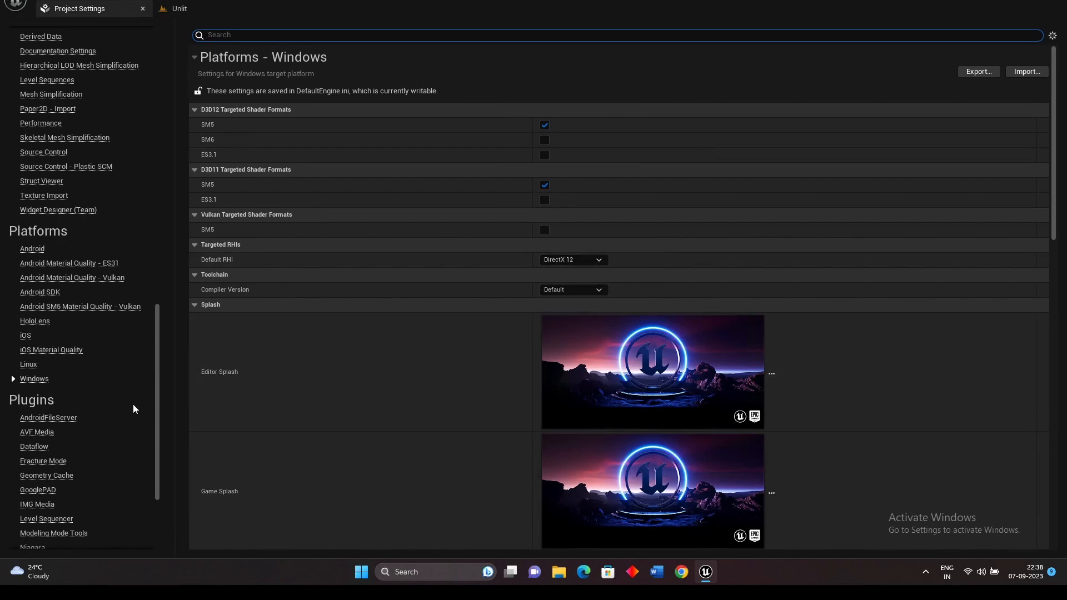
# Show the engine's Rendering settings and filter the project settings by "ray" to review the Lumen and ray tracing options.
pyautogui.moveTo(157, 388); pyautogui.dragTo(161, 264)
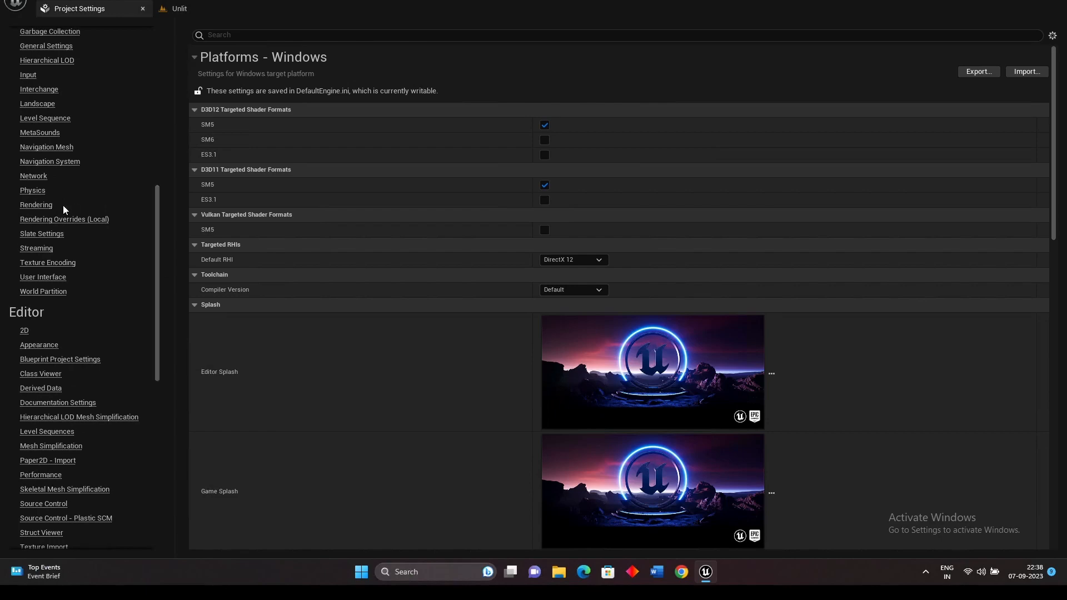
pyautogui.click(47, 208)
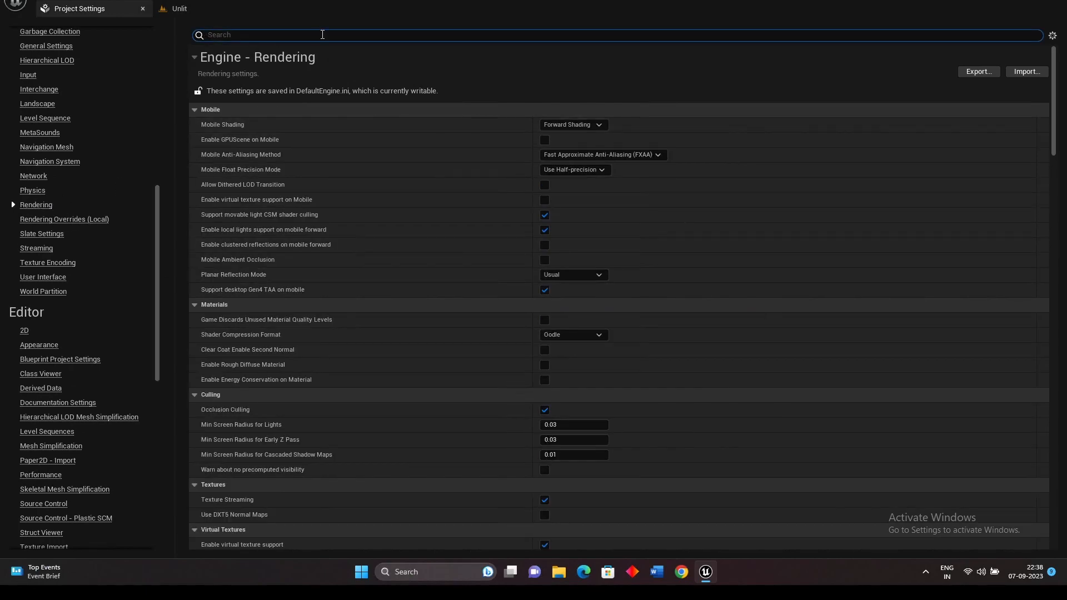
pyautogui.click(323, 34)
pyautogui.write('ray')
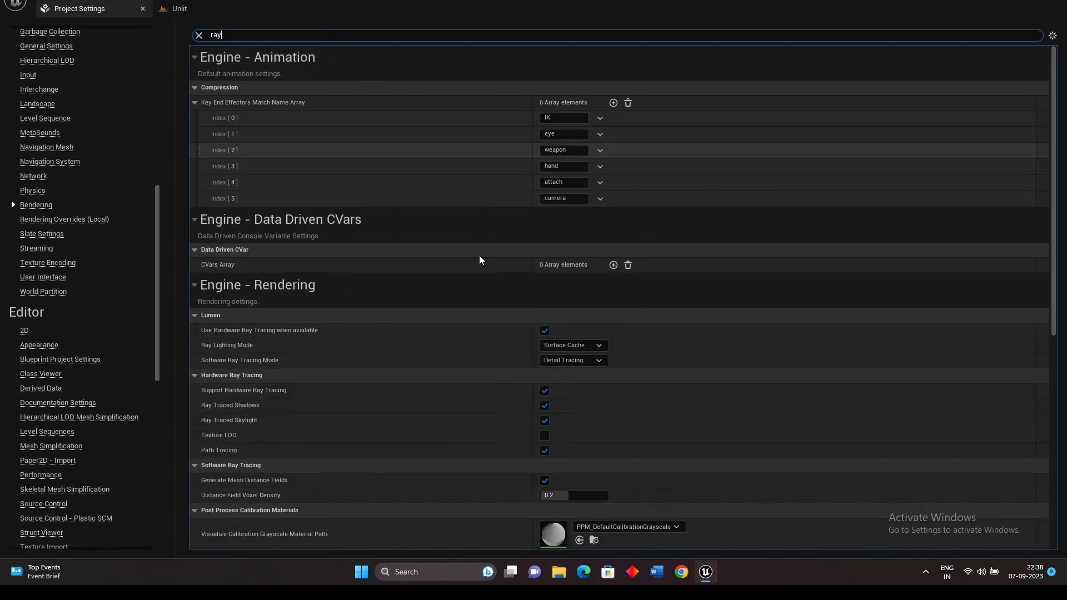
pyautogui.scroll(-1, 453, 342)
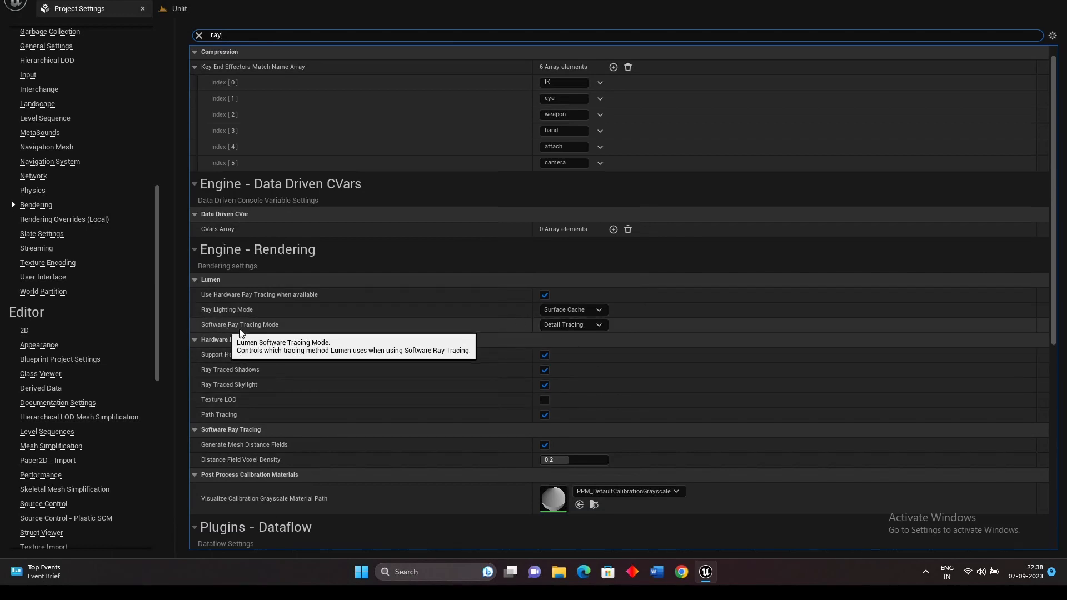
# Choose Detail Tracing as Lumen's Software Ray Tracing Mode, clear the settings filter and close the Project Settings.
pyautogui.click(601, 327)
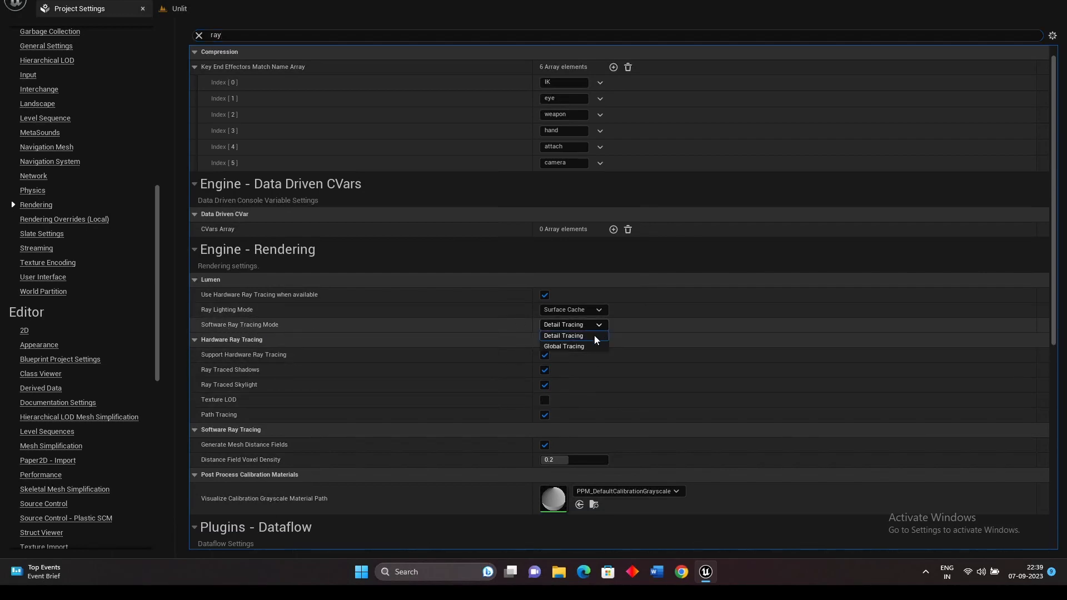
pyautogui.click(581, 337)
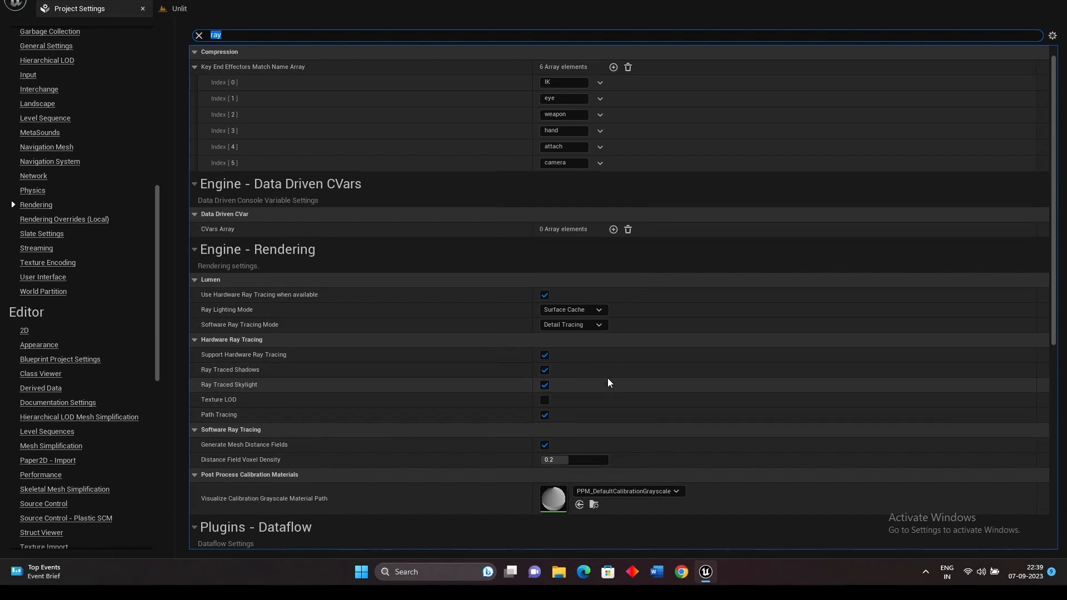
pyautogui.scroll(2, 608, 379)
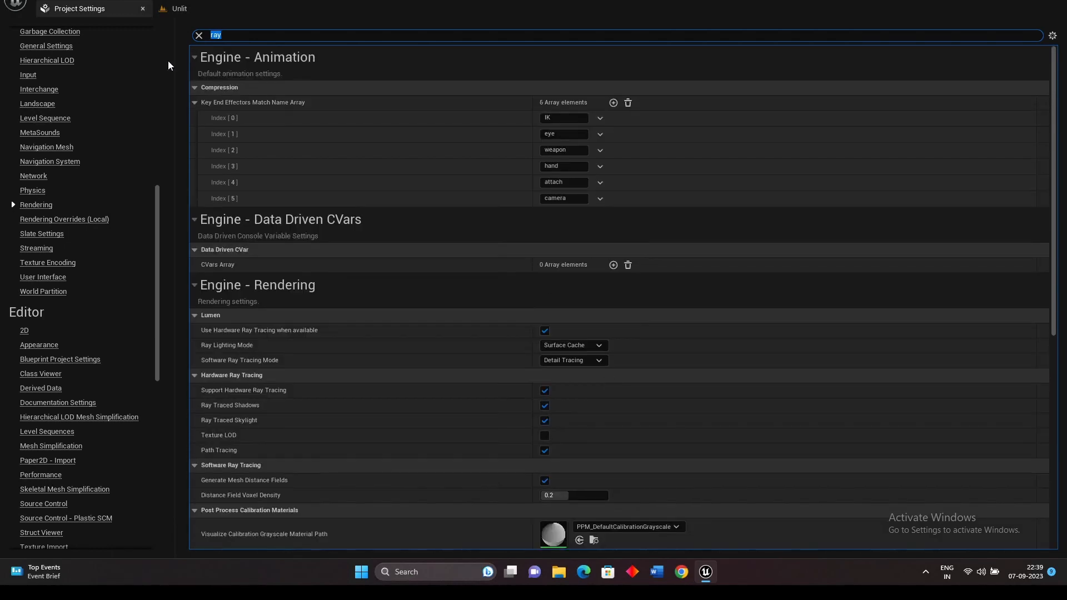
pyautogui.click(198, 35)
pyautogui.click(143, 9)
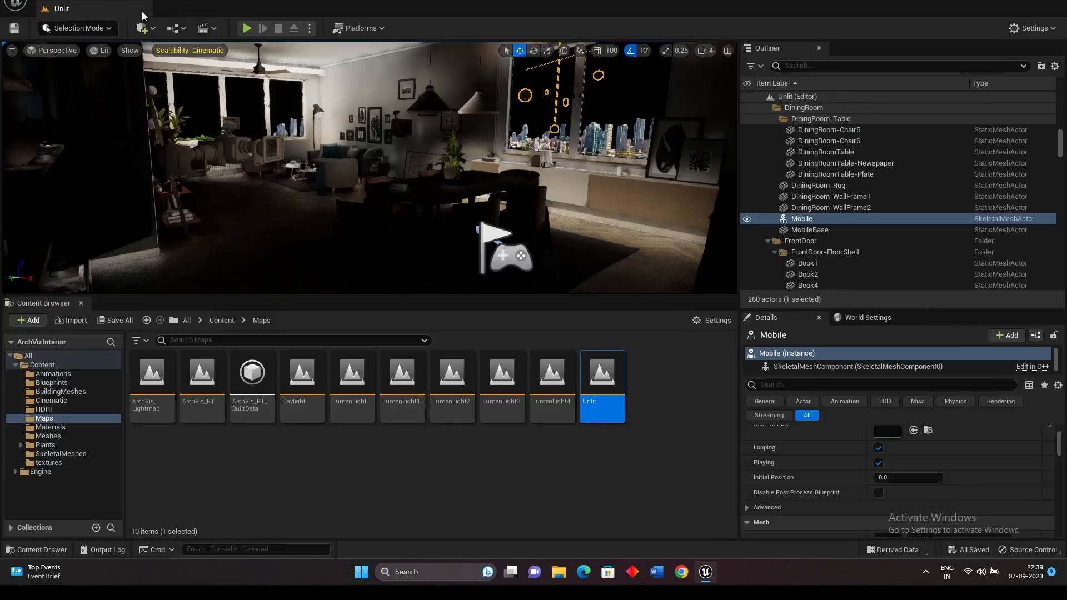
pyautogui.click(423, 491)
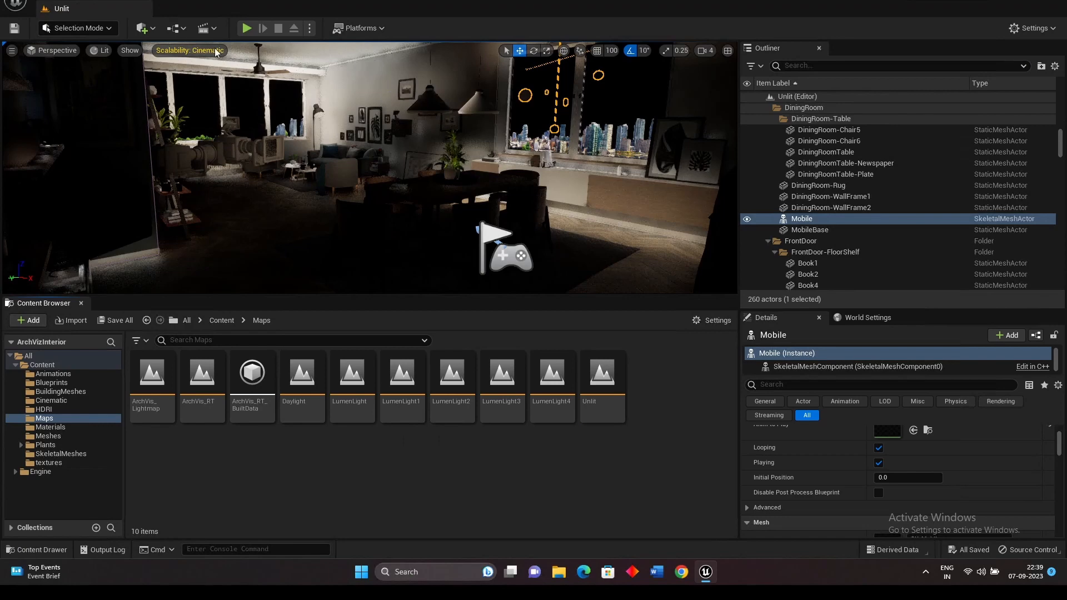
# Place a Directional Light above the dining table, try Movable mobility and return it to Stationary.
pyautogui.click(154, 29)
pyautogui.moveTo(195, 131)
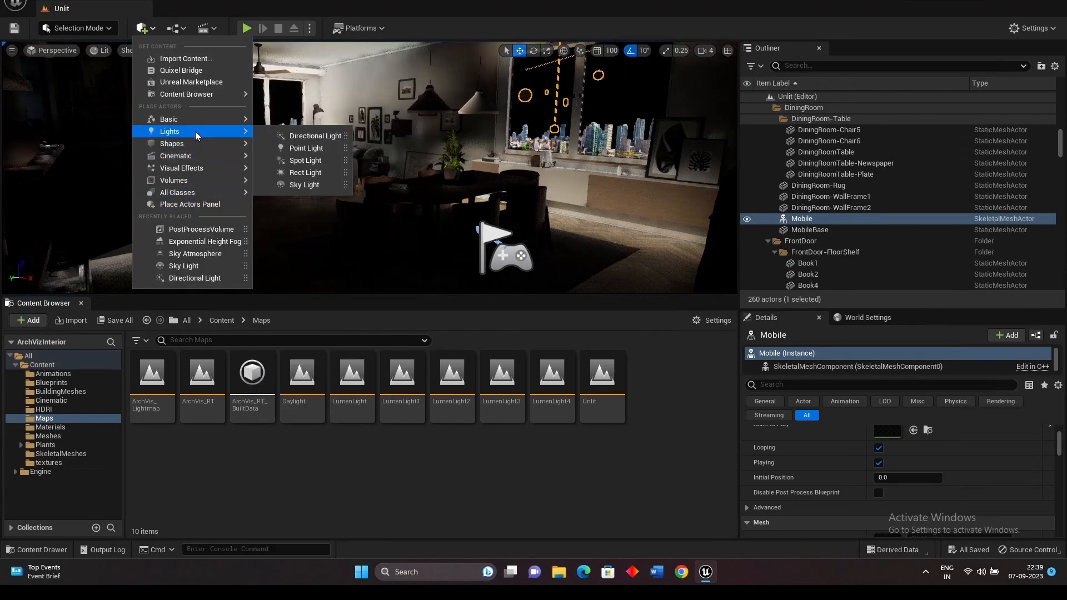
pyautogui.moveTo(319, 137); pyautogui.dragTo(414, 139)
pyautogui.scroll(3, 854, 444)
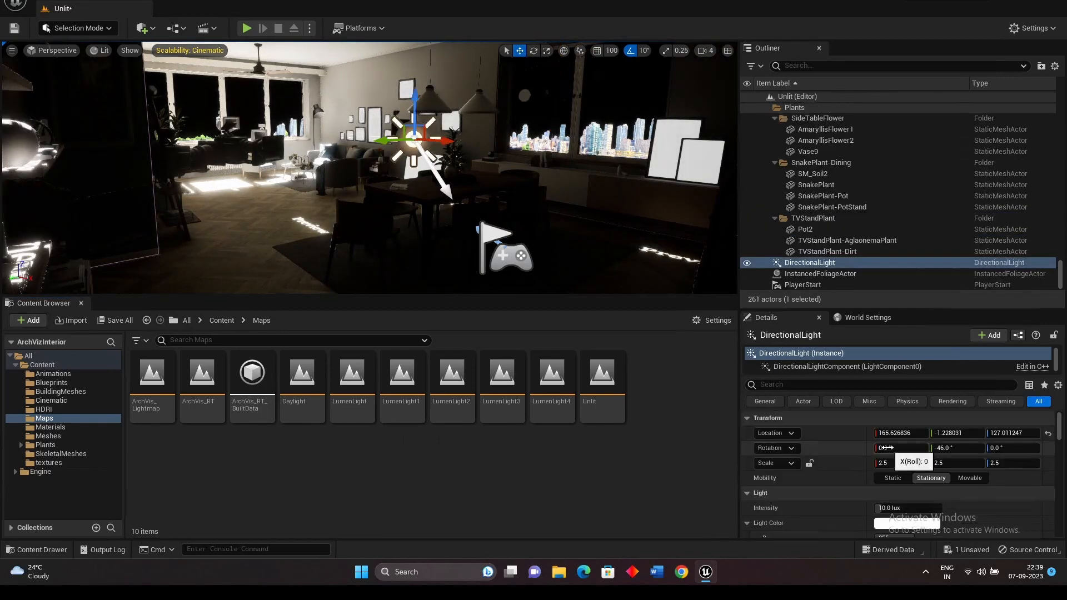
pyautogui.click(970, 478)
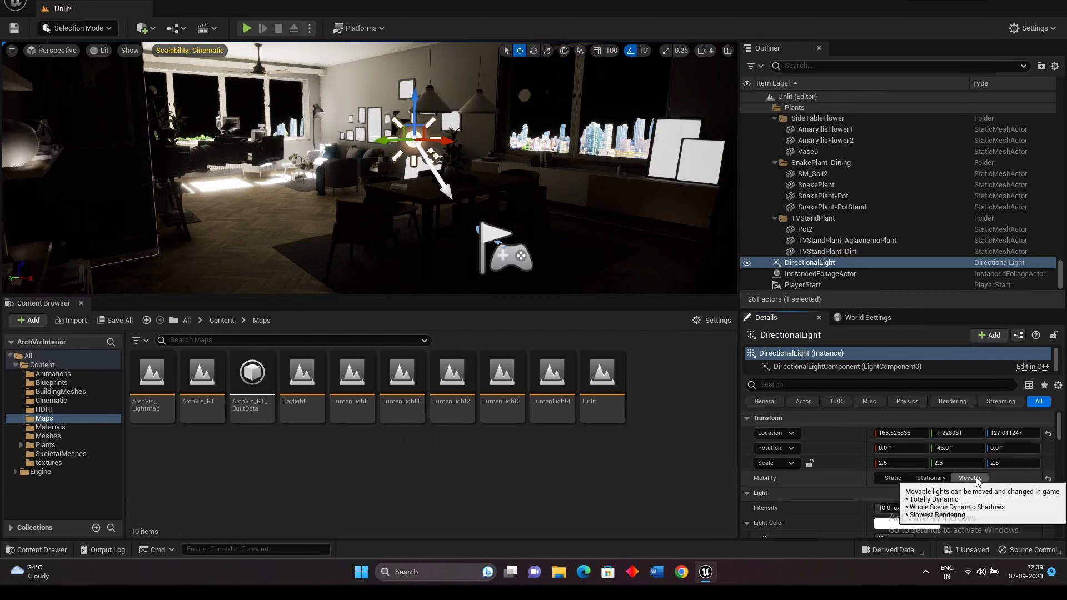
pyautogui.click(931, 478)
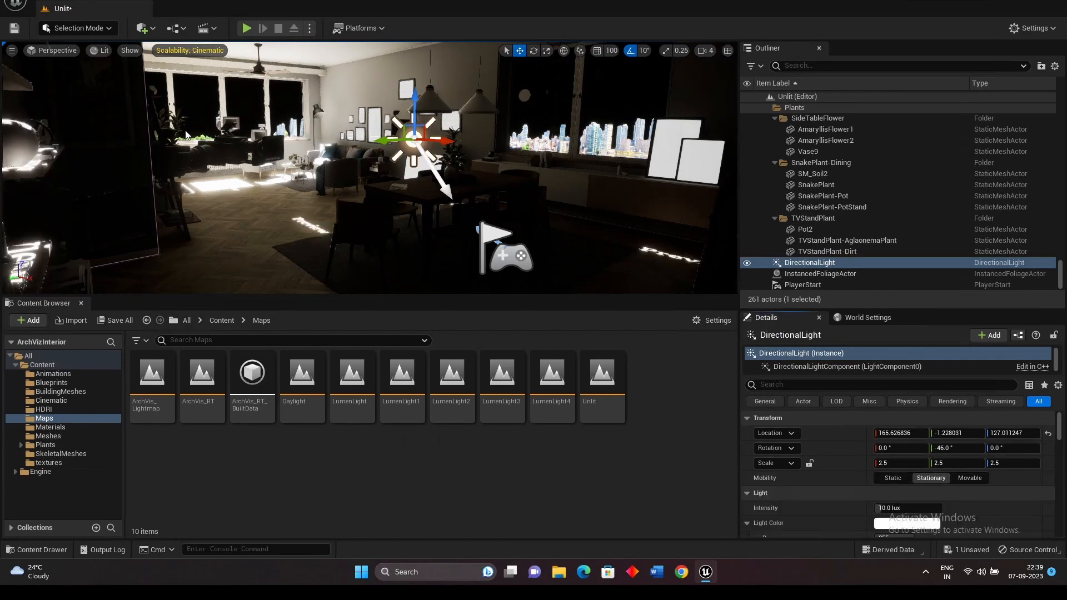
# Turn off the Preview Shadows Indicator visualization in the viewport.
pyautogui.click(131, 51)
pyautogui.moveTo(173, 400)
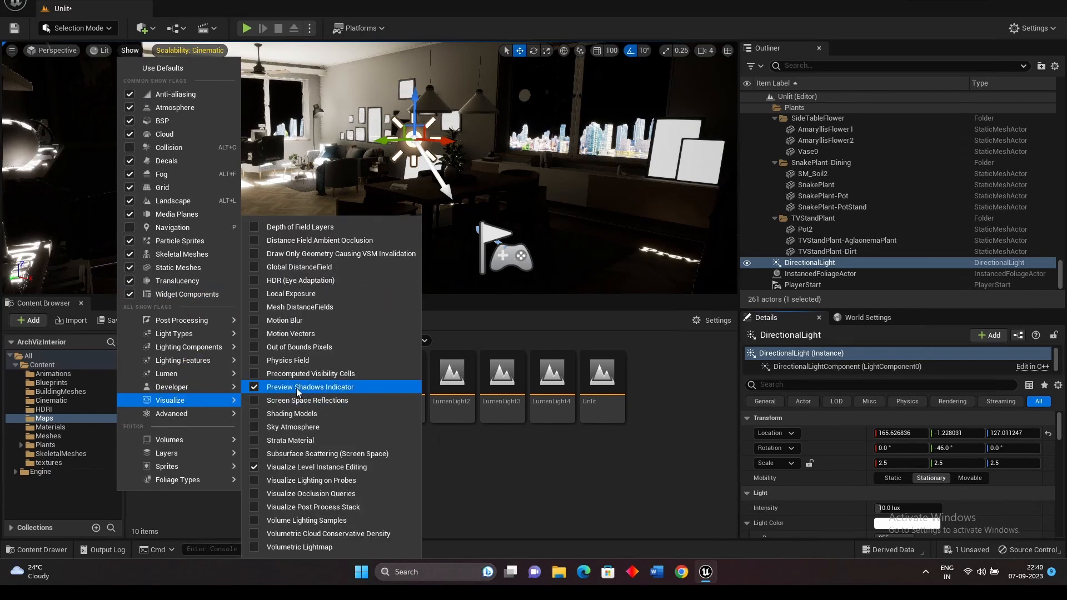
pyautogui.click(318, 387)
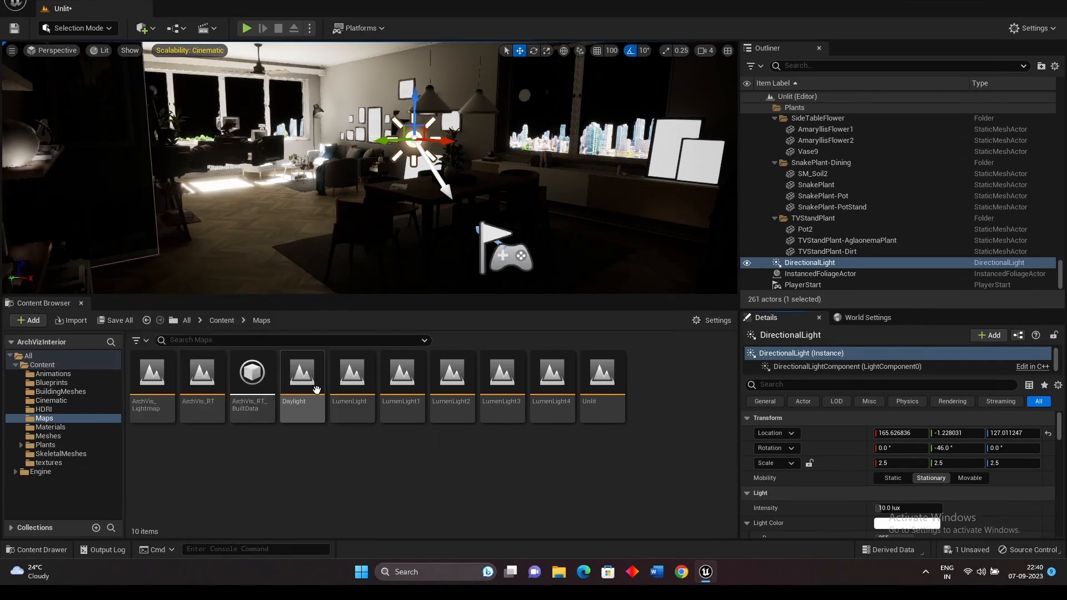
# Move the Directional Light along X to about 103 and rotate it to a pitch of -26°.
pyautogui.moveTo(440, 140); pyautogui.dragTo(400, 136)
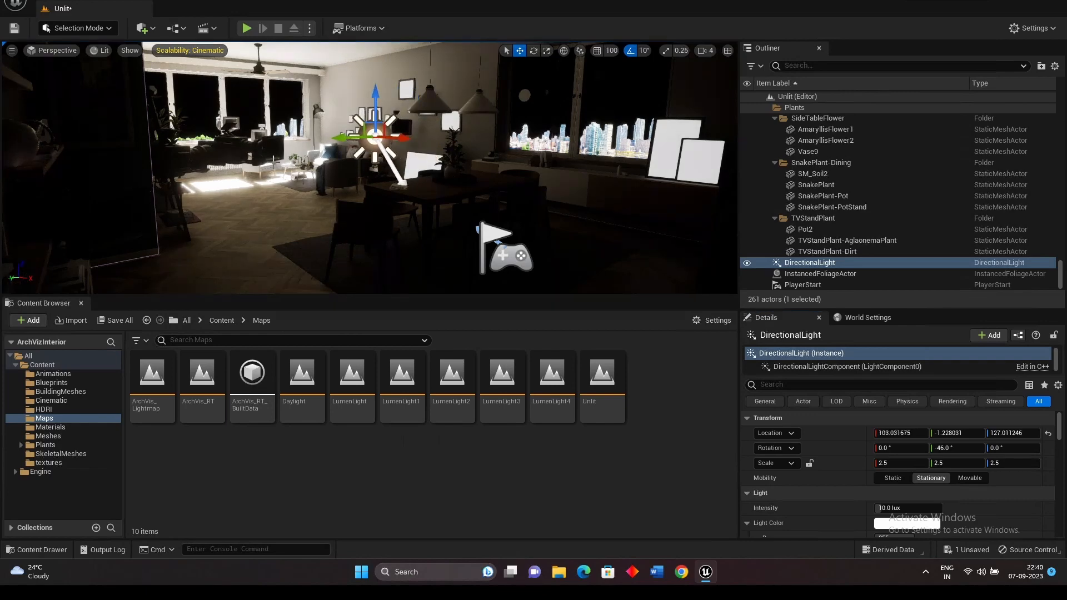
pyautogui.press('e')
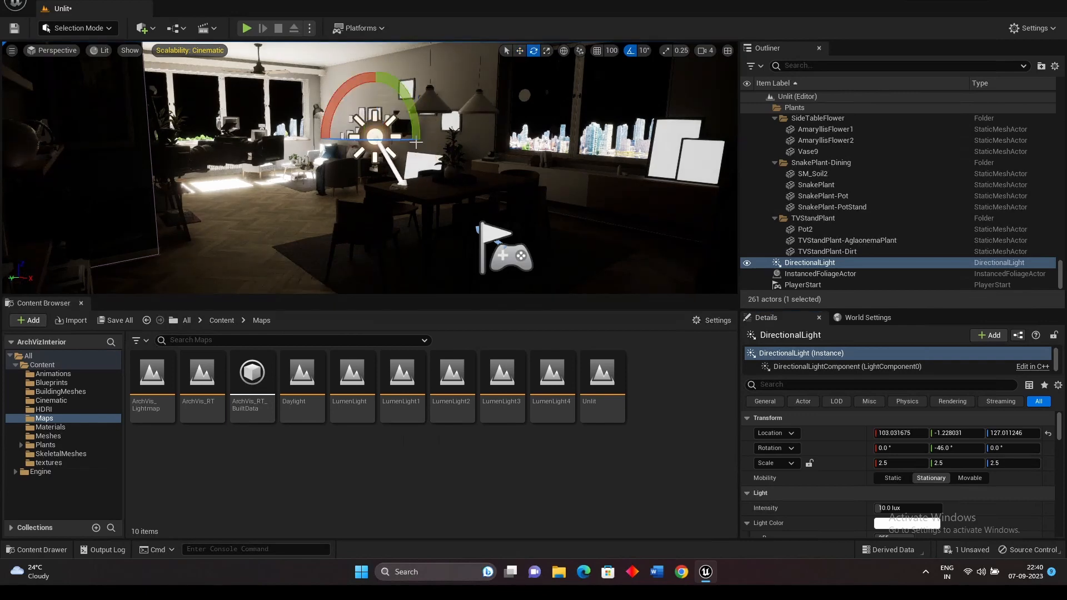
pyautogui.moveTo(419, 139); pyautogui.dragTo(423, 184)
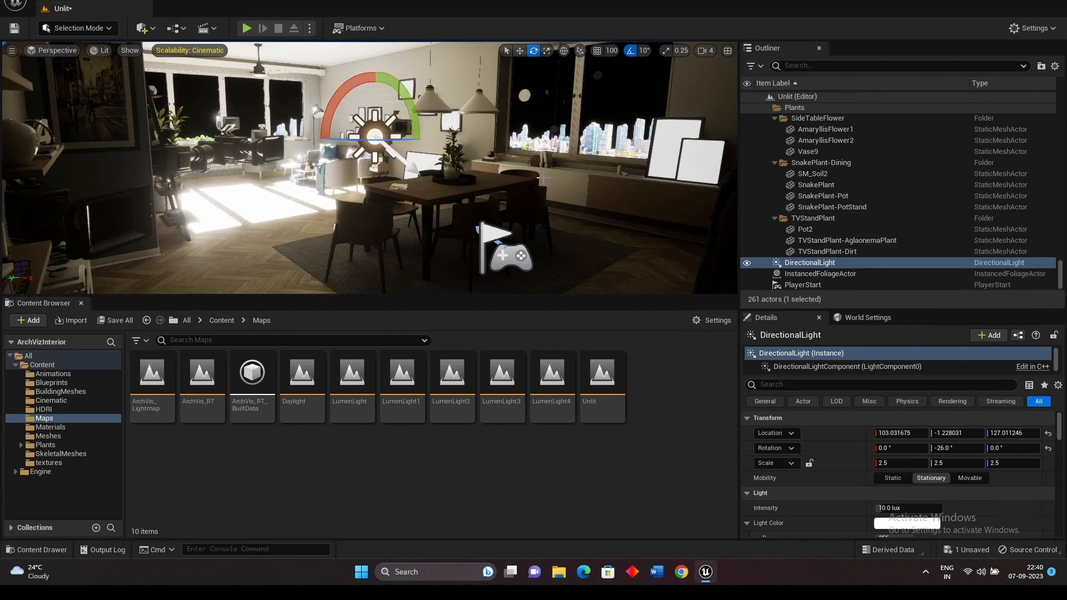
# Add a Sky Light to the level beneath the Directional Light at the dining table.
pyautogui.click(143, 28)
pyautogui.moveTo(198, 131)
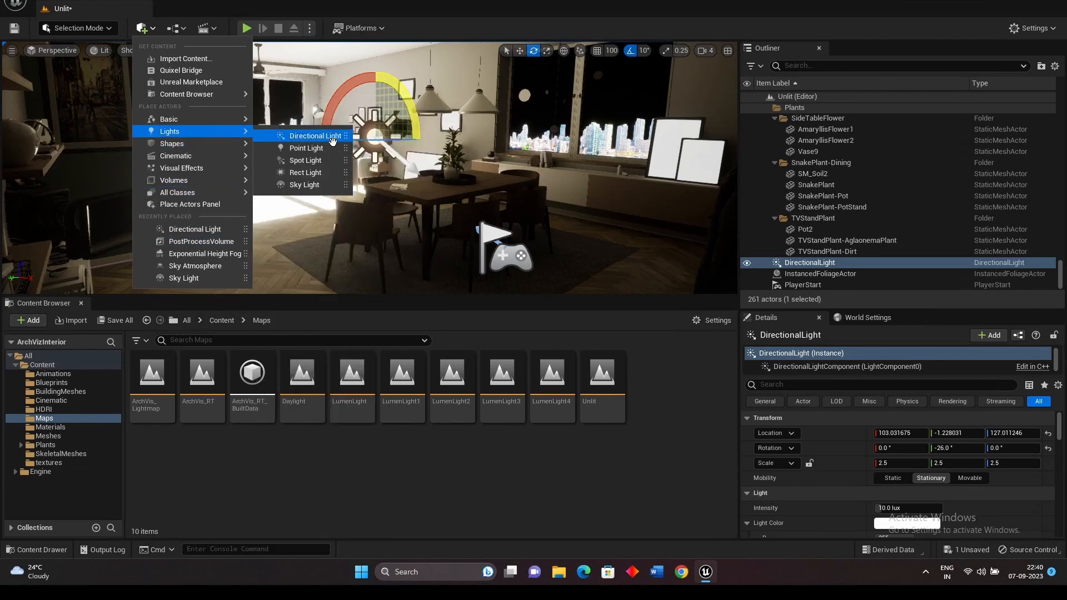
pyautogui.click(315, 186)
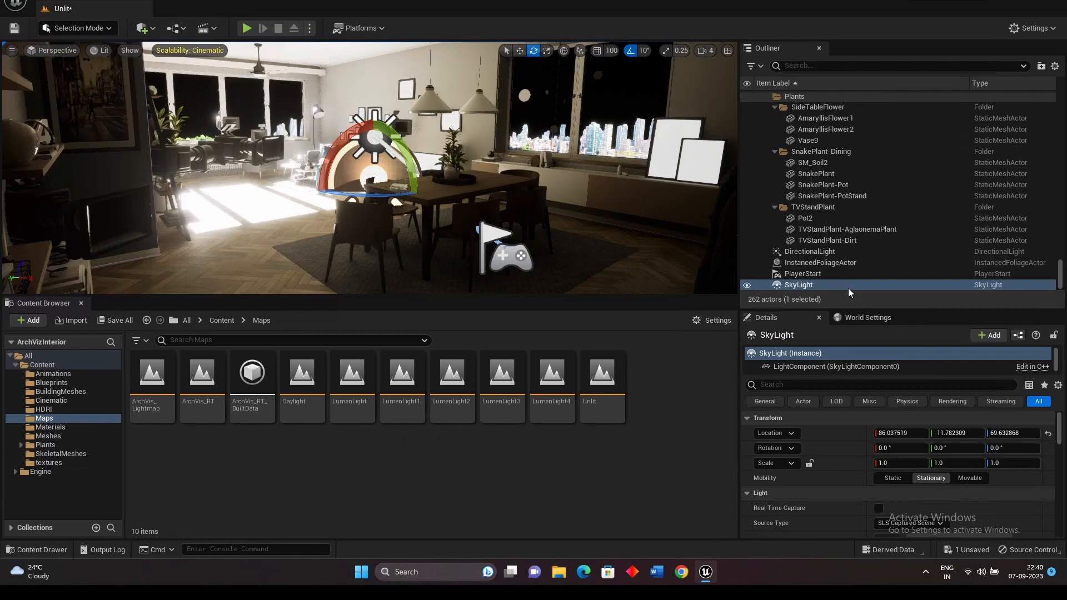
# Add a Sky Atmosphere at the dining table, shift it toward the Player Start and rotate it to a pitch of -20°.
pyautogui.click(155, 29)
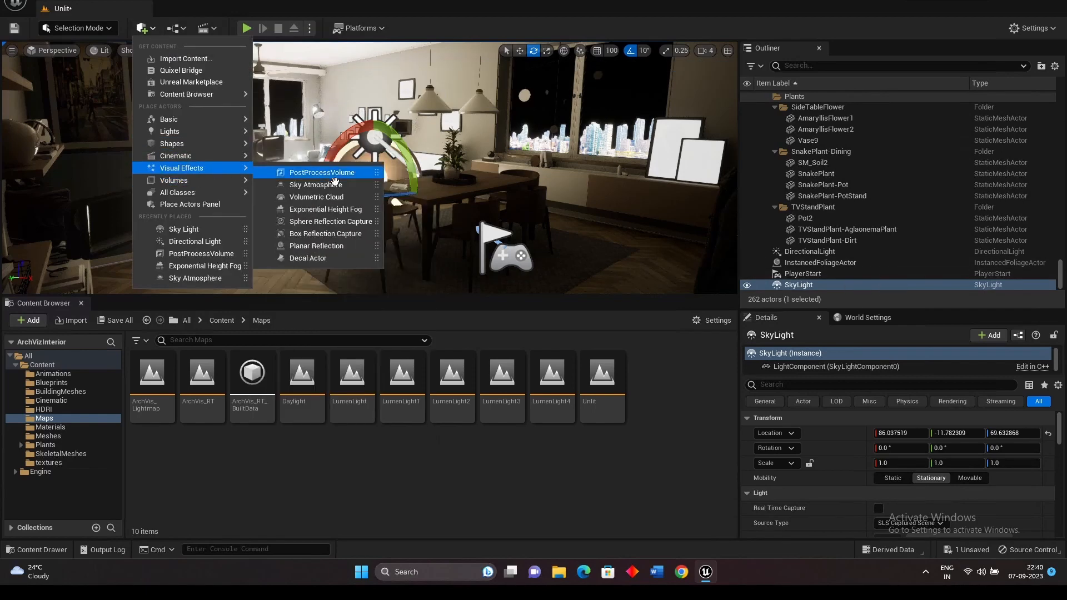
pyautogui.click(339, 186)
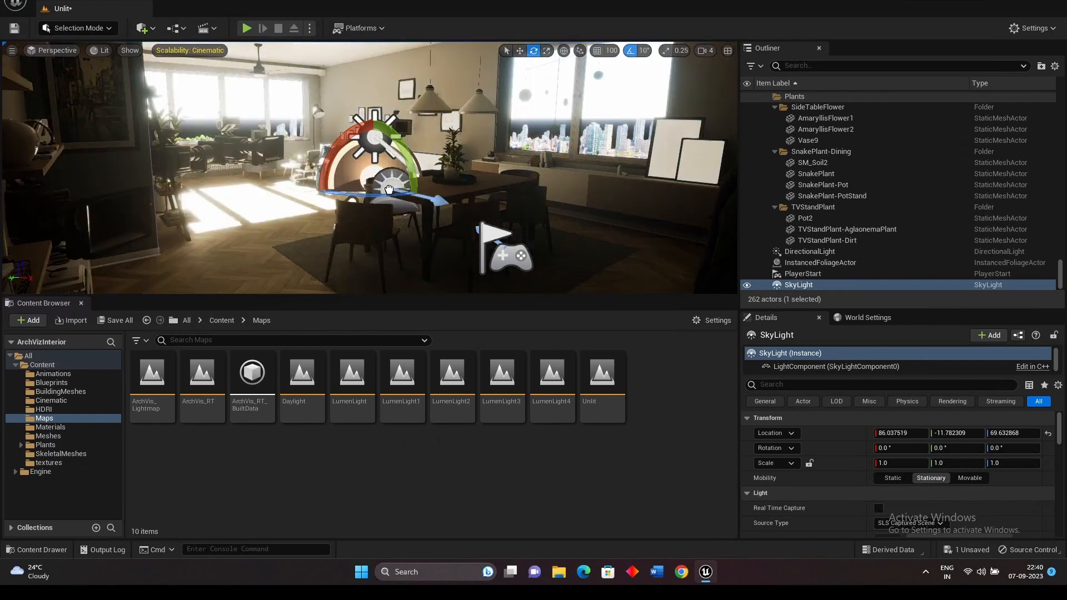
pyautogui.moveTo(411, 192); pyautogui.dragTo(422, 227)
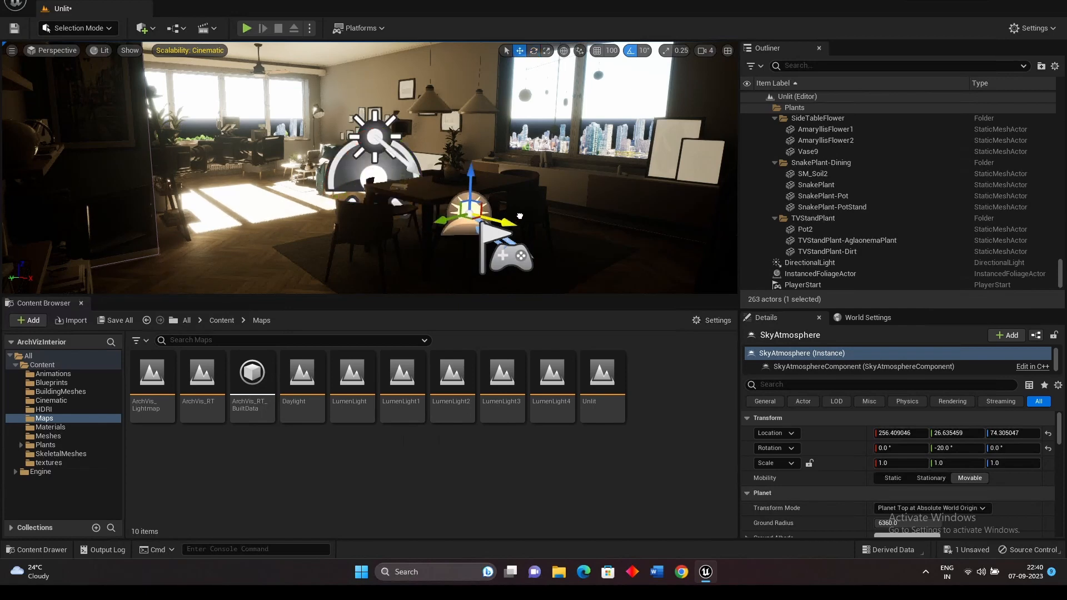
# Move the Directional Light aside along Y to about 102 and select the Sky Light.
pyautogui.click(384, 129)
pyautogui.moveTo(401, 140); pyautogui.dragTo(314, 140)
pyautogui.click(381, 156)
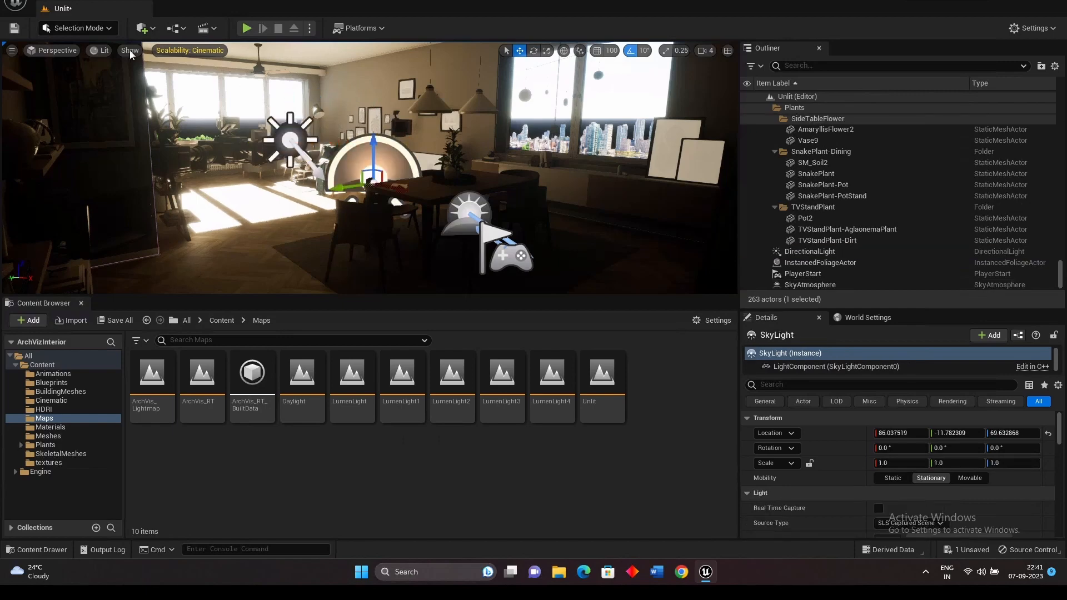
# Add an Exponential Height Fog actor above the dining table.
pyautogui.click(142, 28)
pyautogui.moveTo(200, 167)
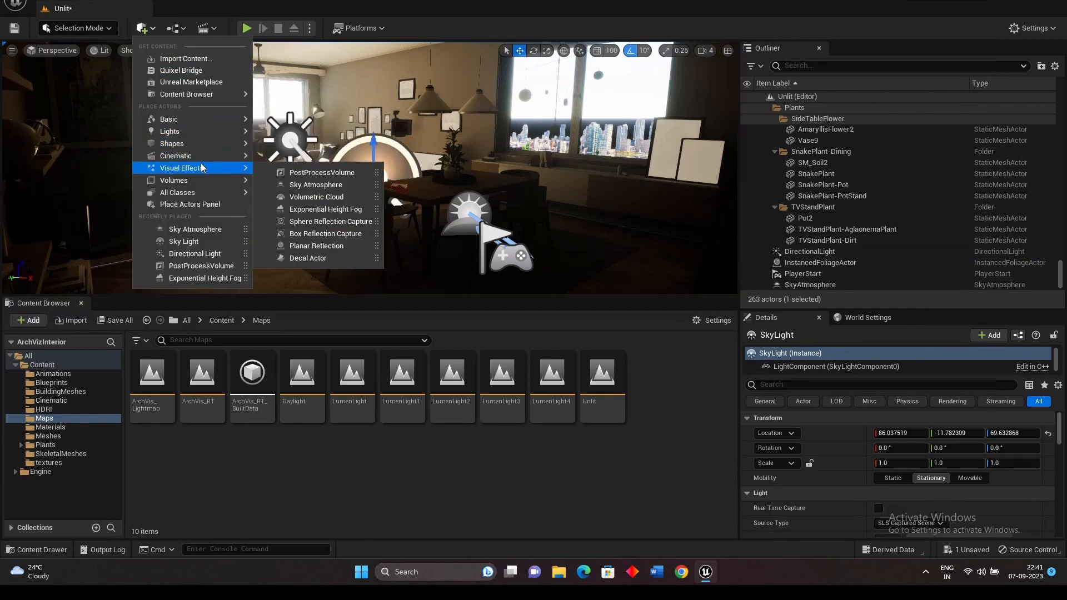
pyautogui.click(341, 209)
pyautogui.moveTo(457, 184); pyautogui.dragTo(458, 182)
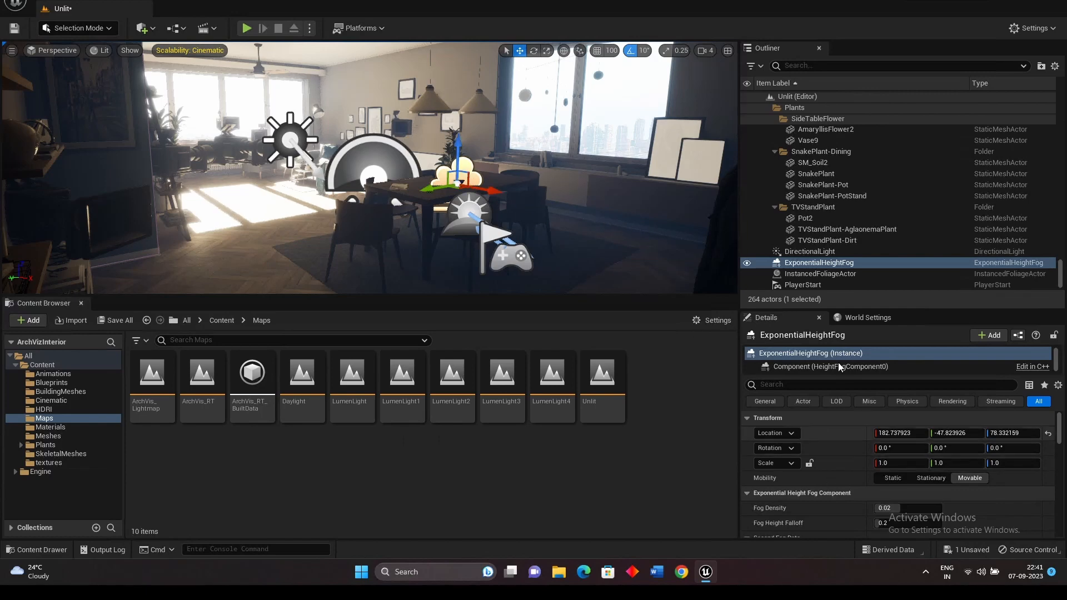
# Raise the height fog's Start Distance through 500 and 1000 to 2000.
pyautogui.scroll(-5, 818, 500)
pyautogui.scroll(-2, 817, 507)
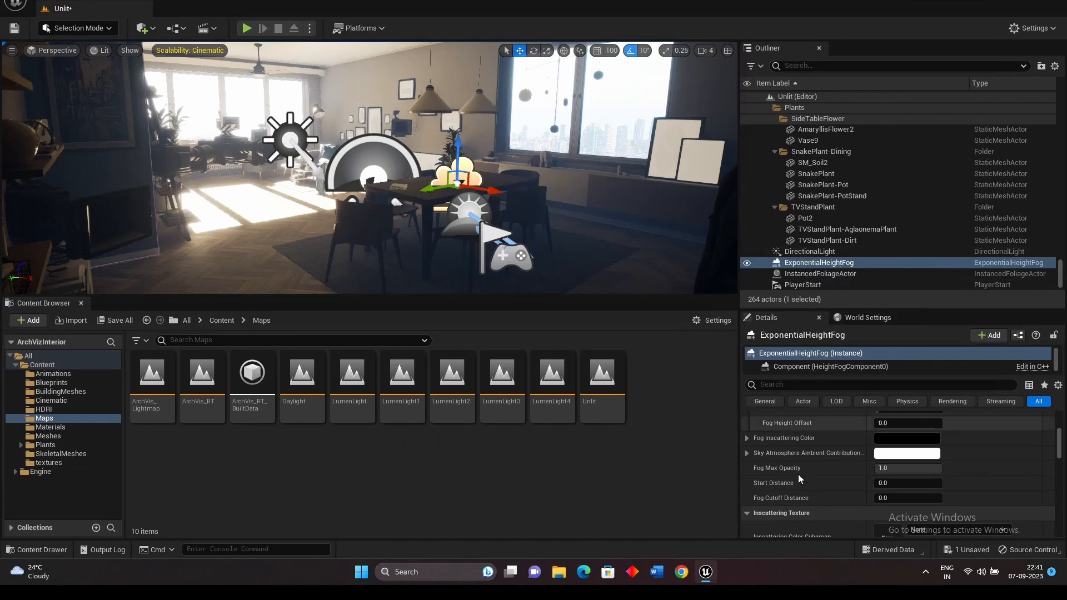
pyautogui.click(923, 484)
pyautogui.write('500')
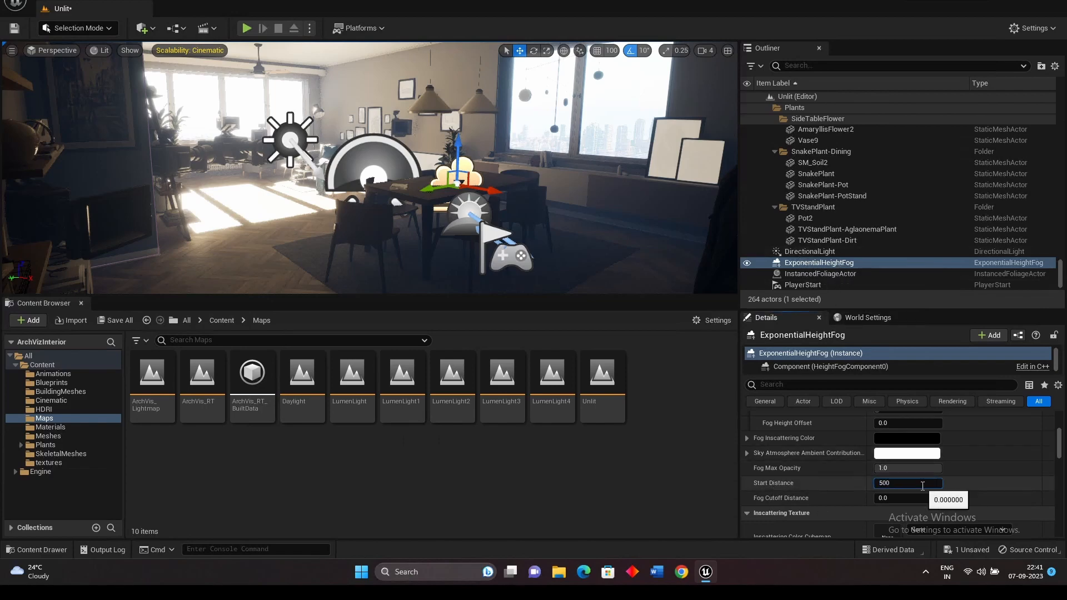
pyautogui.press('Return')
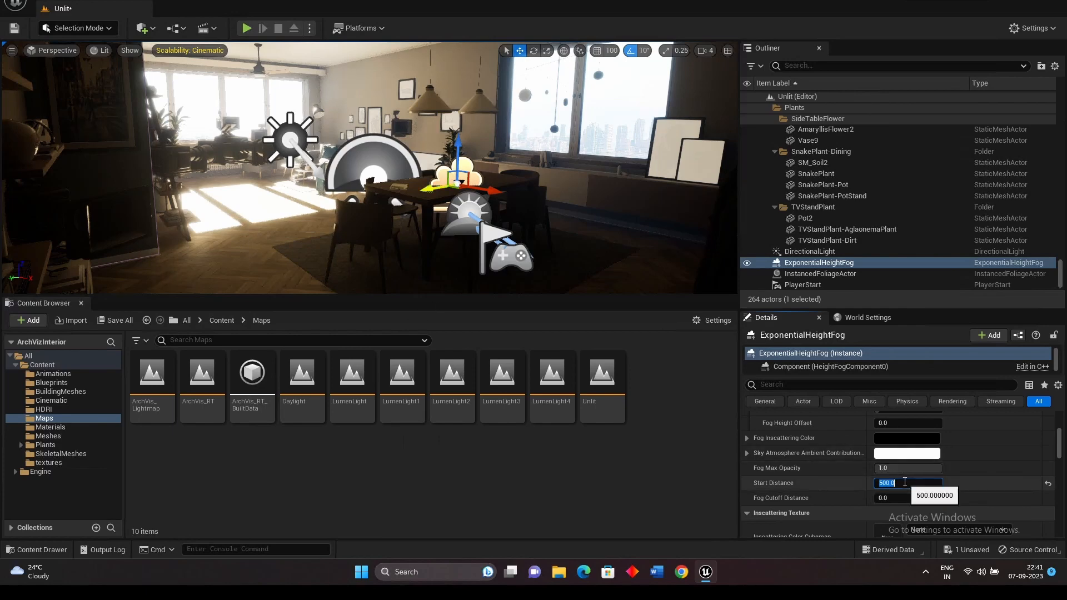
pyautogui.write('100')
pyautogui.press('Return')
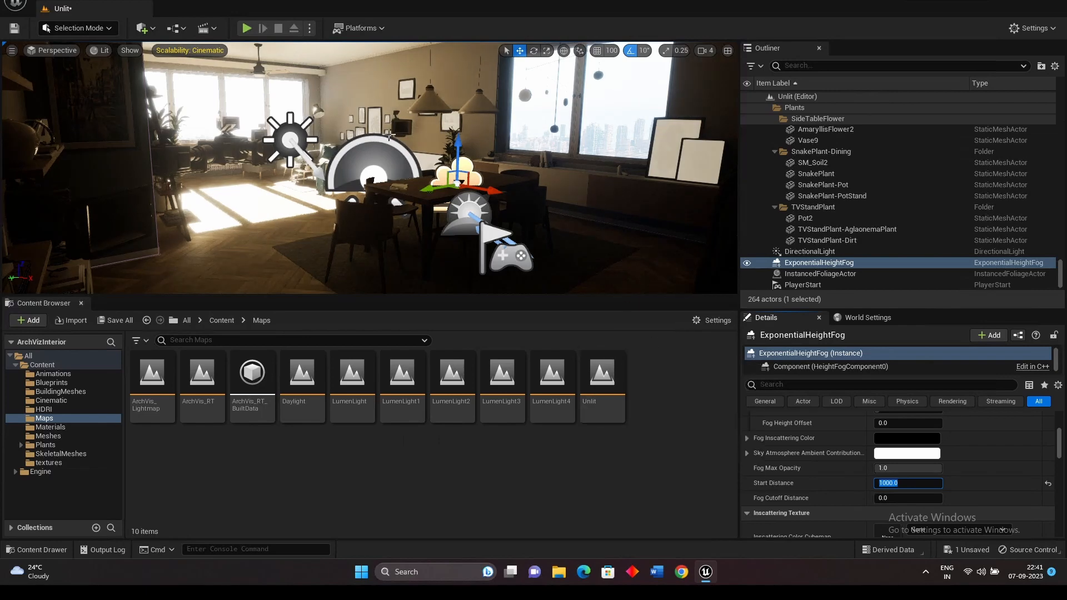
pyautogui.write('2')
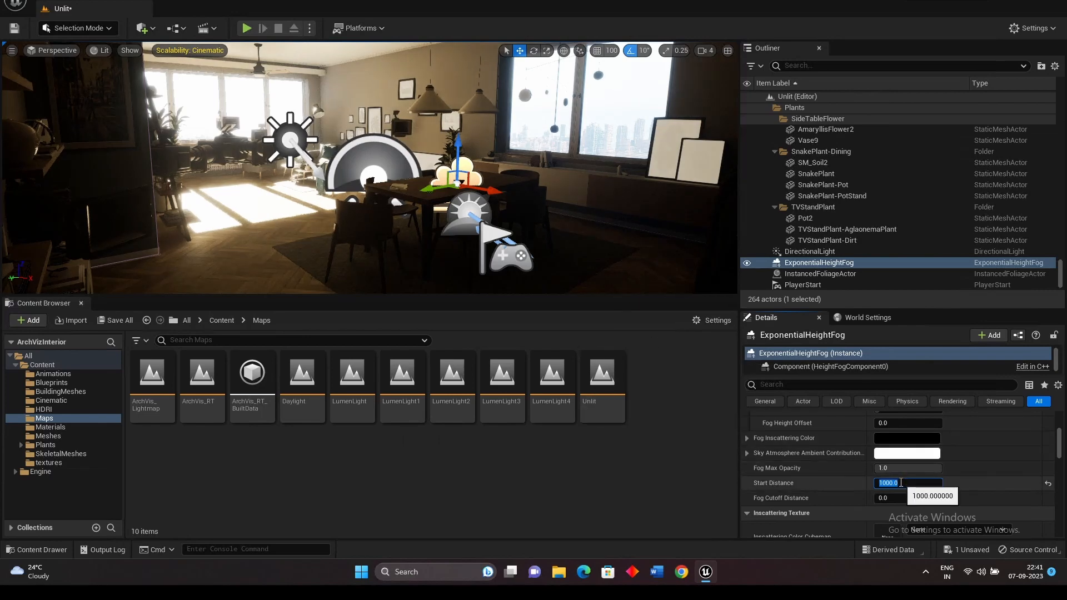
pyautogui.write('000')
pyautogui.press('Return')
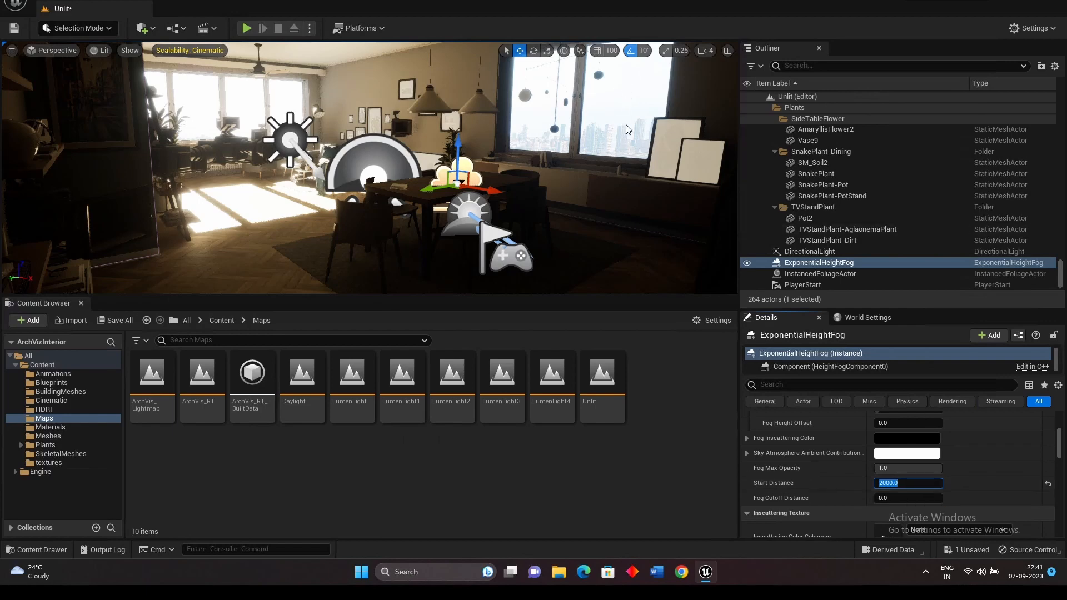
pyautogui.click(552, 503)
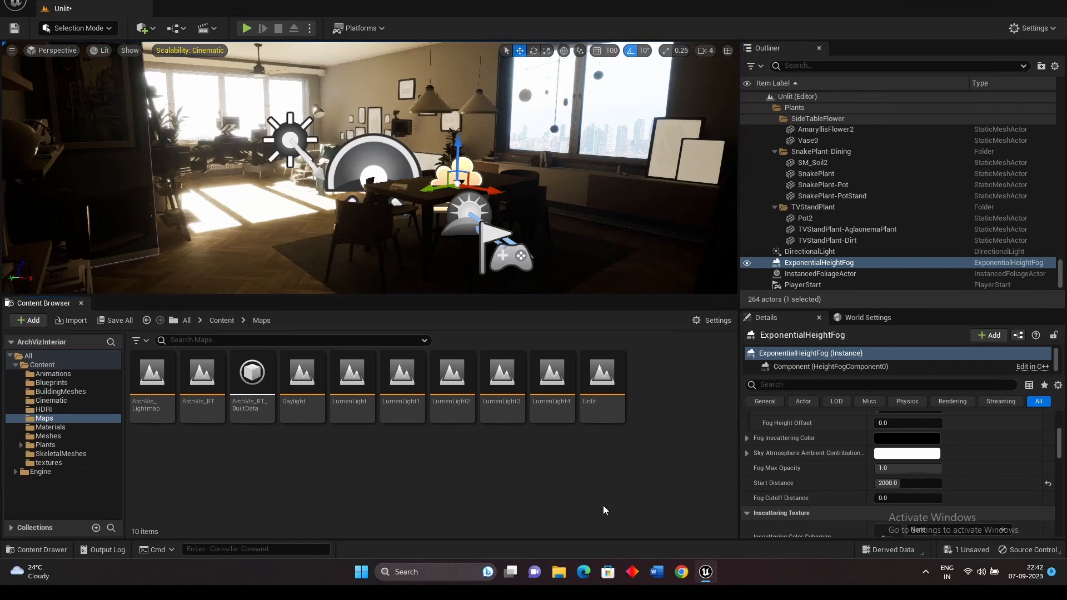
# Check the dining area and the living room camera view, ending framed on the Exponential Height Fog actor.
pyautogui.click(289, 140)
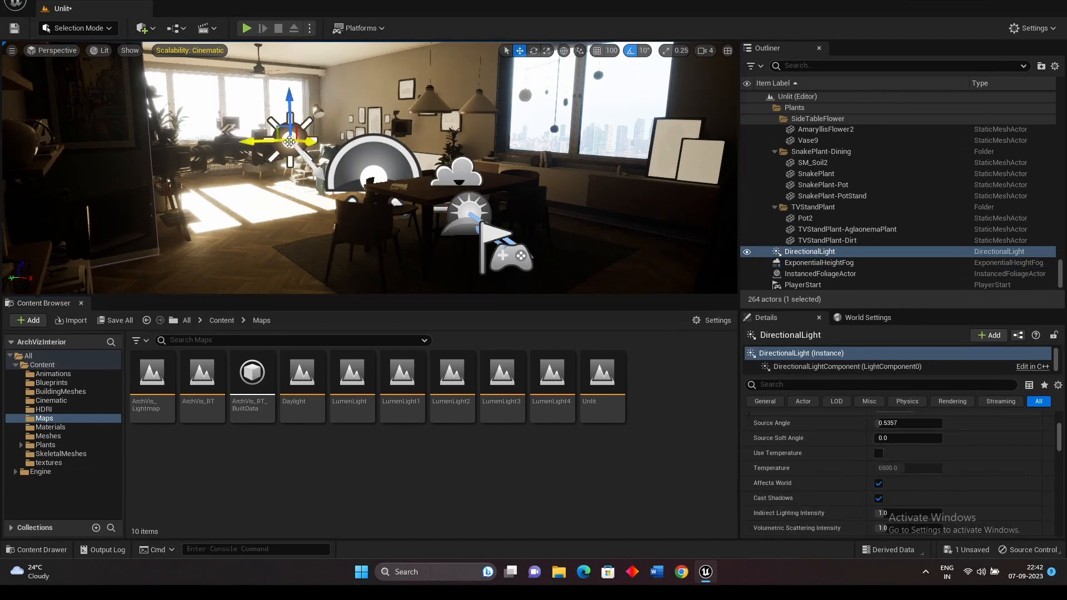
pyautogui.scroll(5, 890, 451)
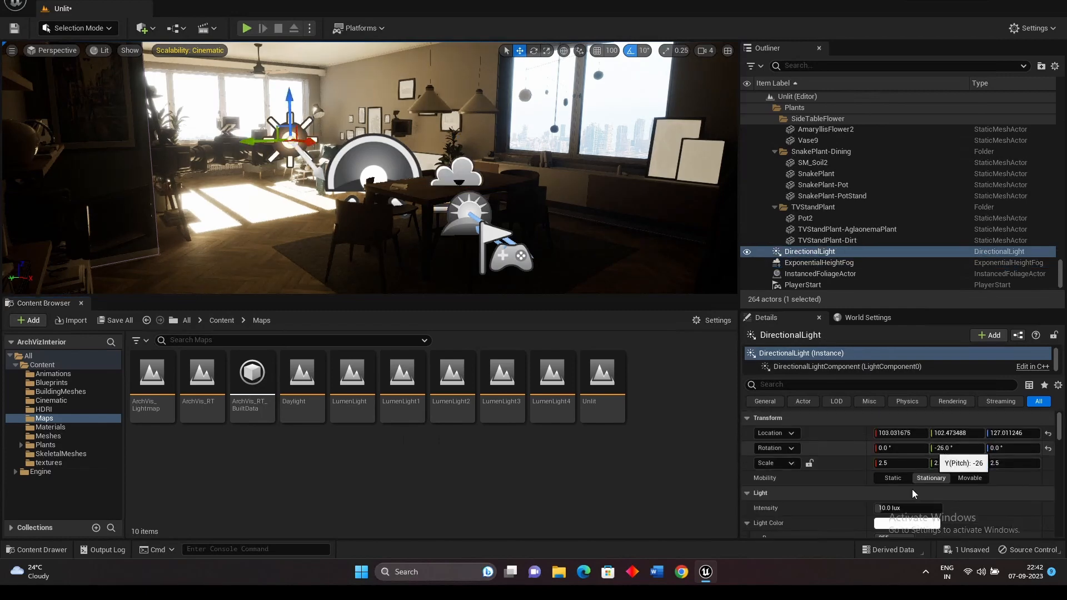
pyautogui.click(527, 167)
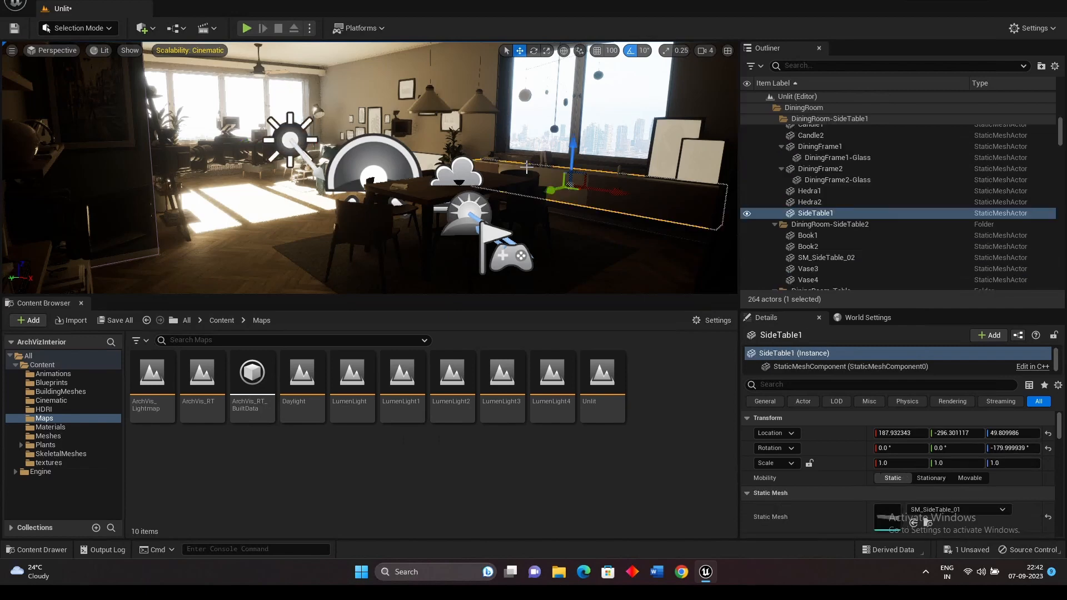
pyautogui.click(471, 163)
pyautogui.press('f')
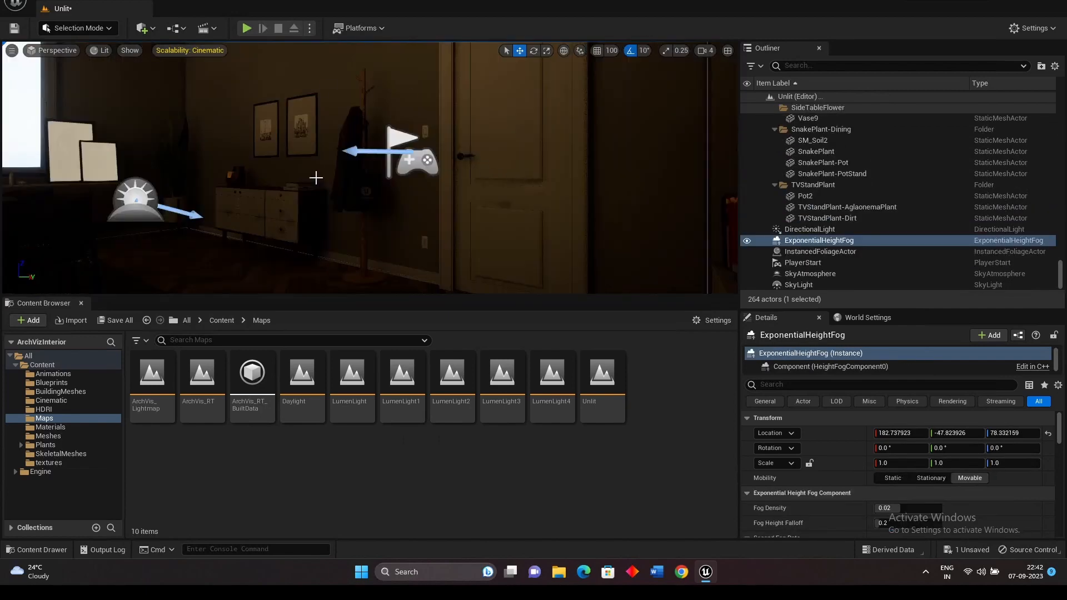
pyautogui.press('1')
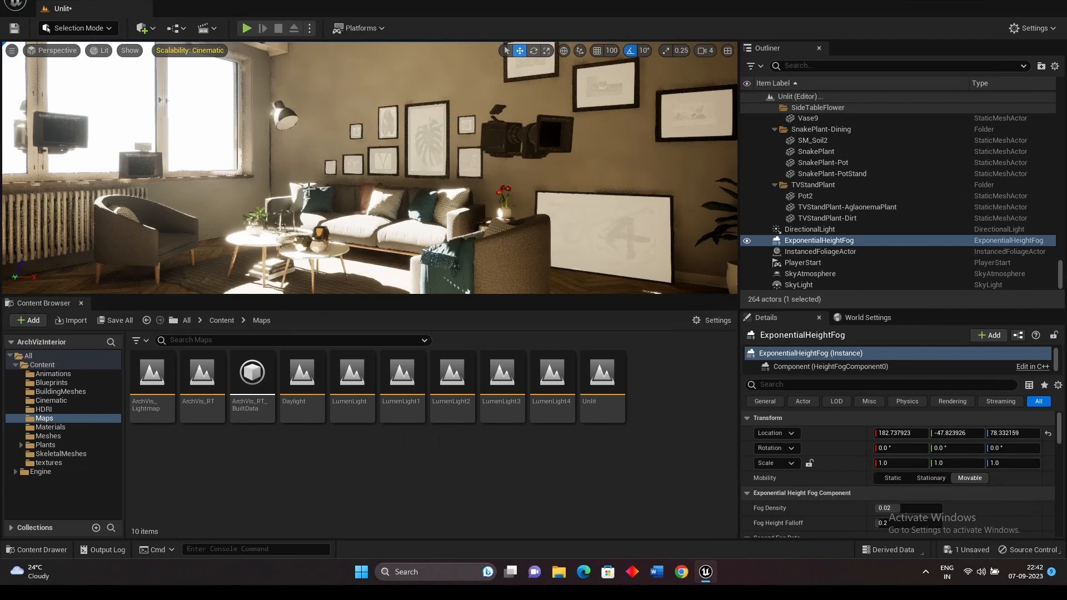
pyautogui.press('f')
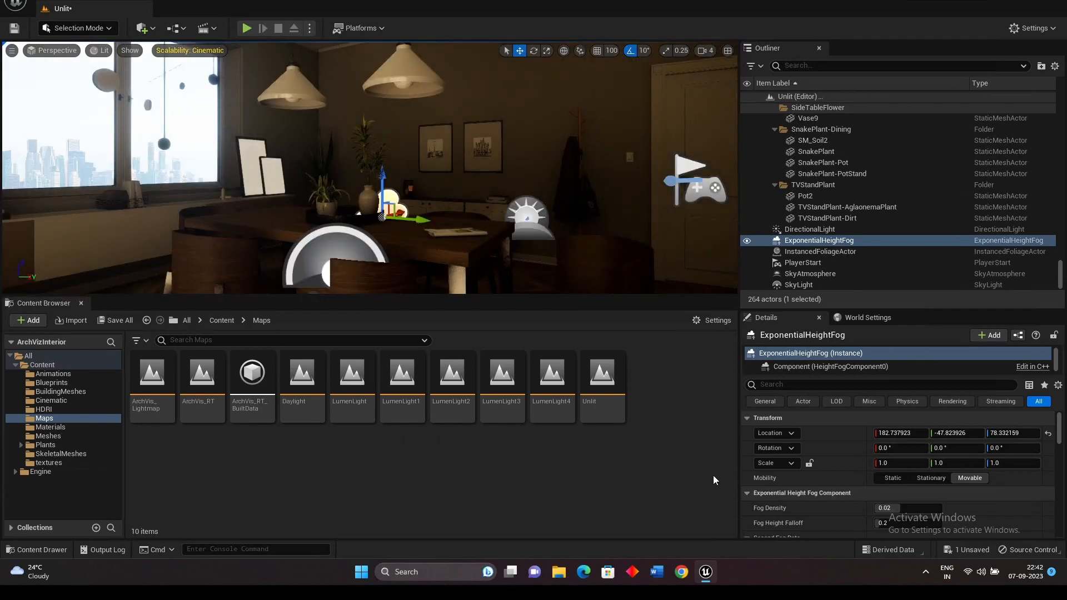
# Try a Directional Light intensity of 20 lux and return it to 10 lux.
pyautogui.click(810, 229)
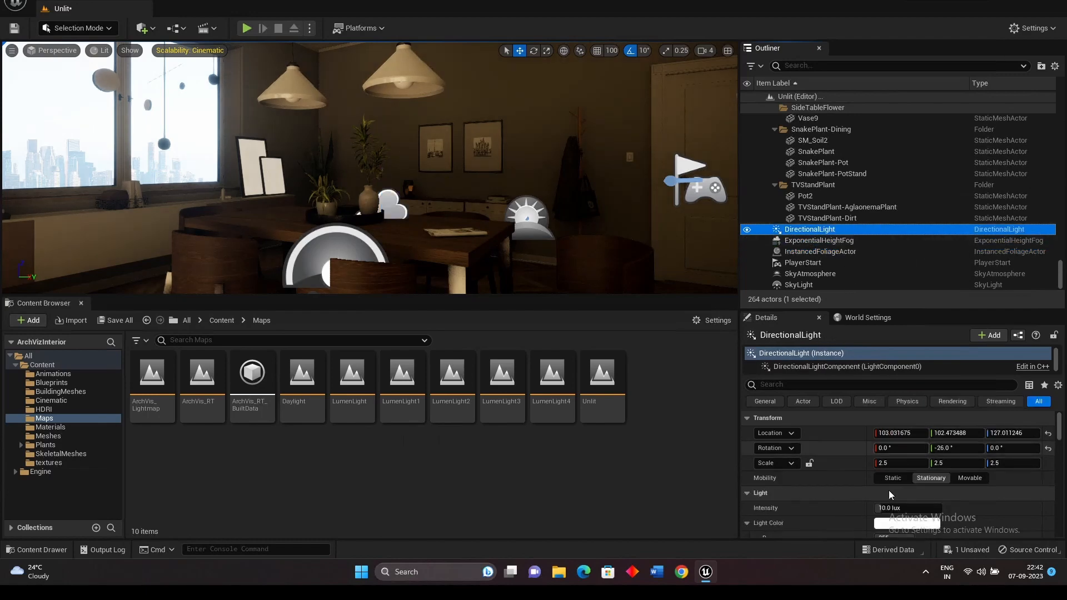
pyautogui.click(912, 508)
pyautogui.write('20')
pyautogui.press('Return')
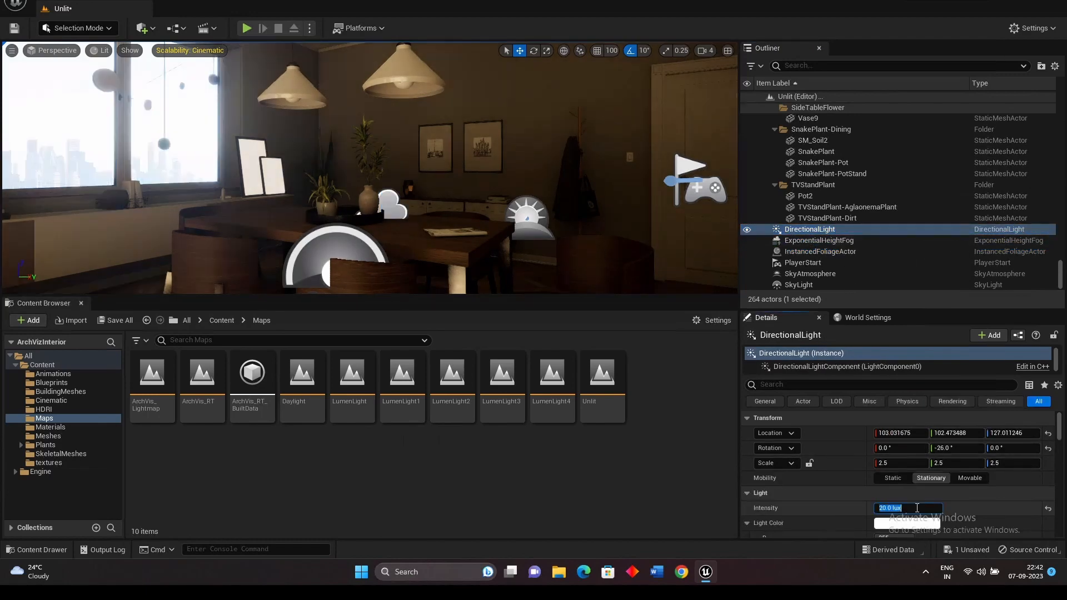
pyautogui.write('10')
pyautogui.press('Return')
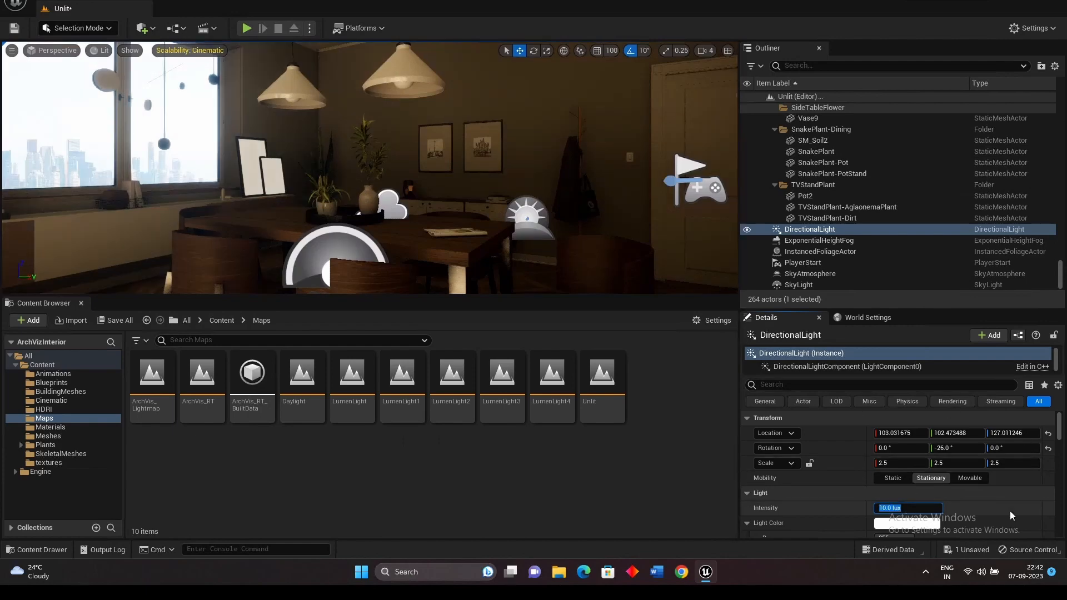
# Raise the Directional Light's Indirect Lighting Intensity through 2 and 10 to 20.
pyautogui.scroll(-3, 1010, 512)
pyautogui.scroll(-6, 1003, 508)
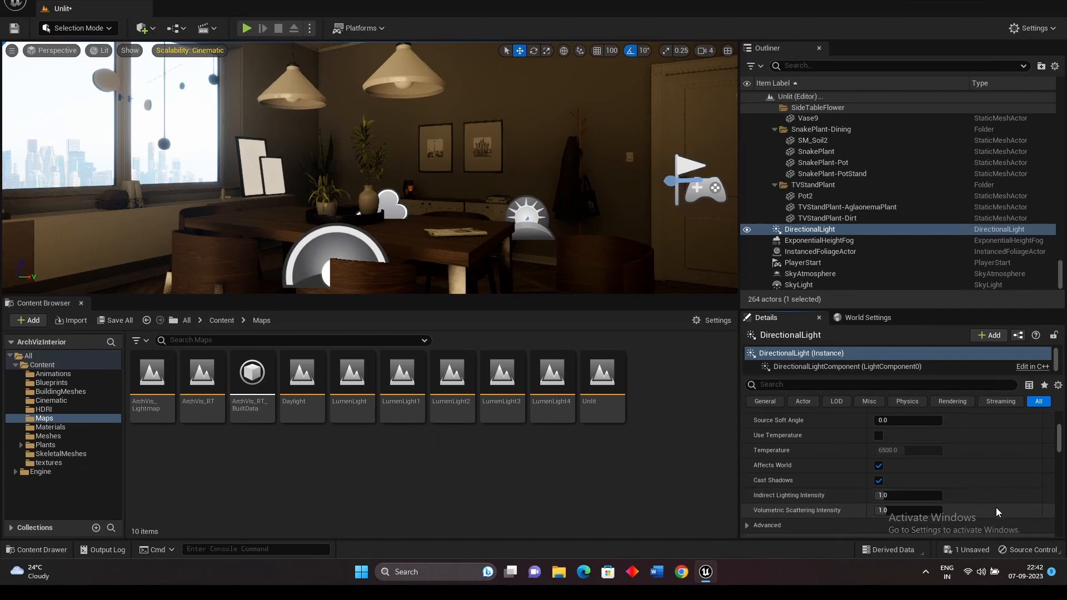
pyautogui.click(904, 478)
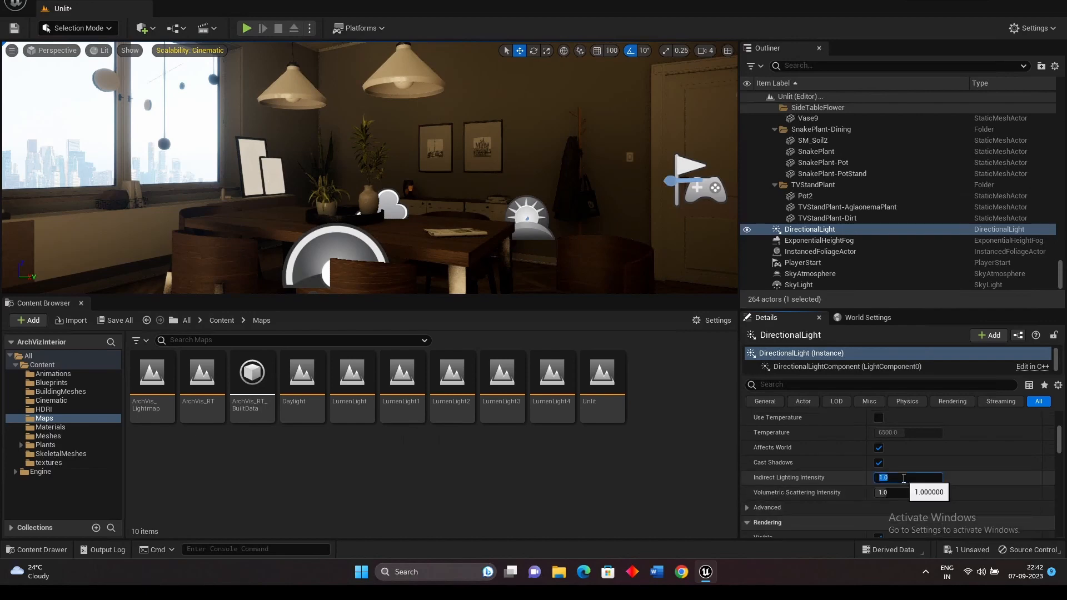
pyautogui.write('2')
pyautogui.press('Return')
pyautogui.write('10')
pyautogui.press('Return')
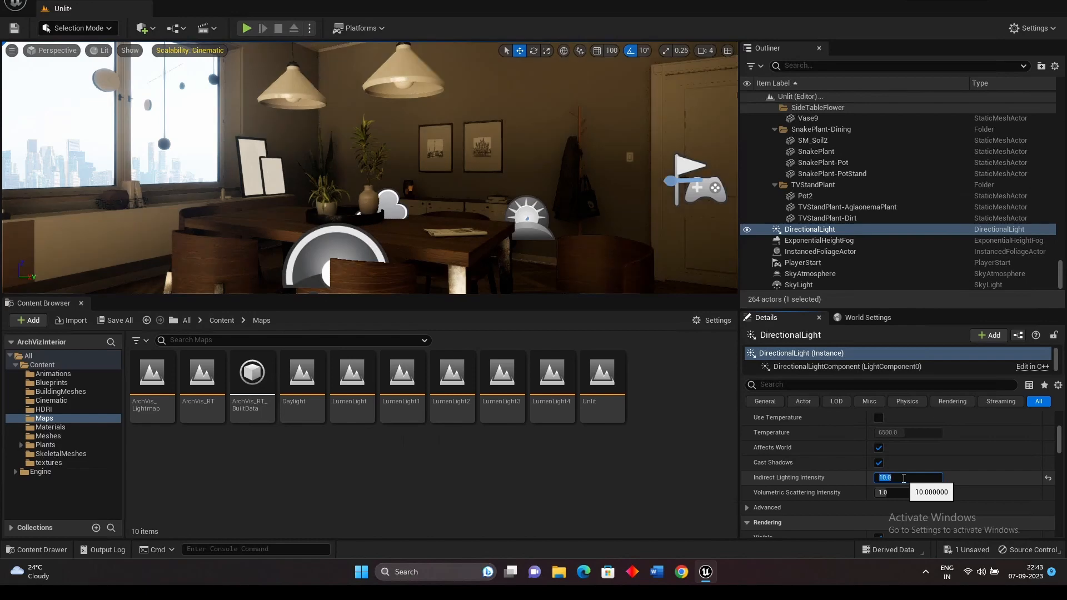
pyautogui.write('20')
pyautogui.press('Return')
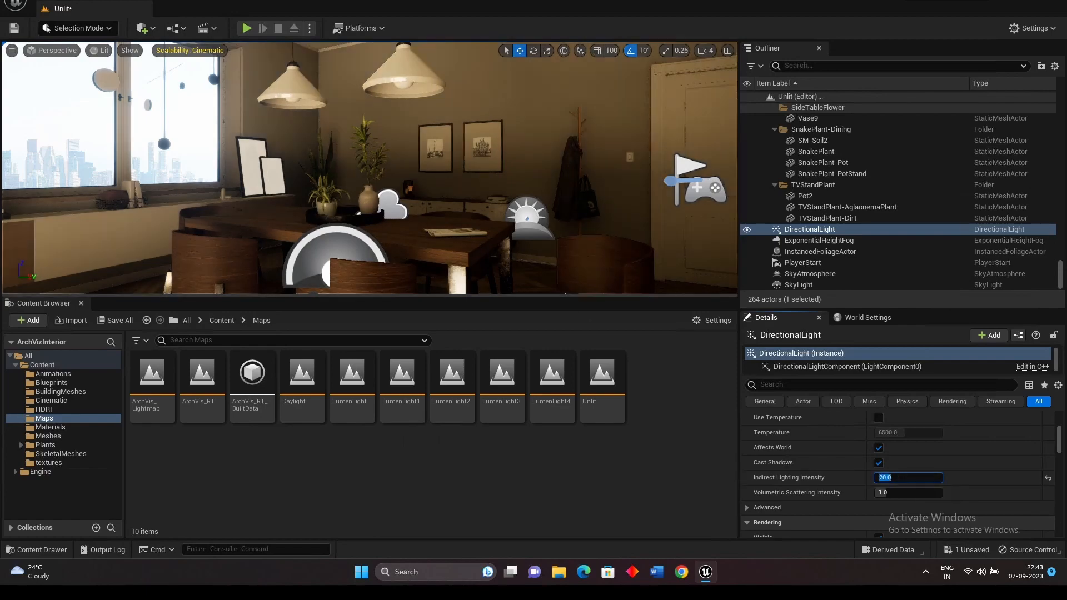
# View the whole dining room, reselect the Directional Light and reset its Indirect Lighting Intensity to 1.
pyautogui.moveTo(367, 167); pyautogui.dragTo(289, 166, button='right')
pyautogui.click(621, 193)
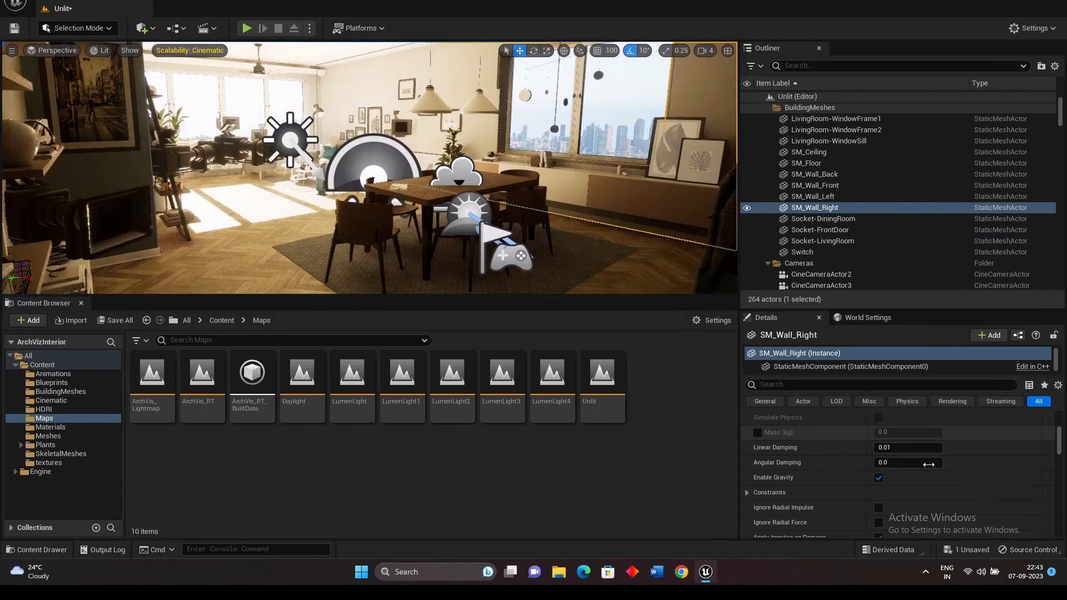
pyautogui.moveTo(1060, 114); pyautogui.dragTo(1060, 272)
pyautogui.click(811, 230)
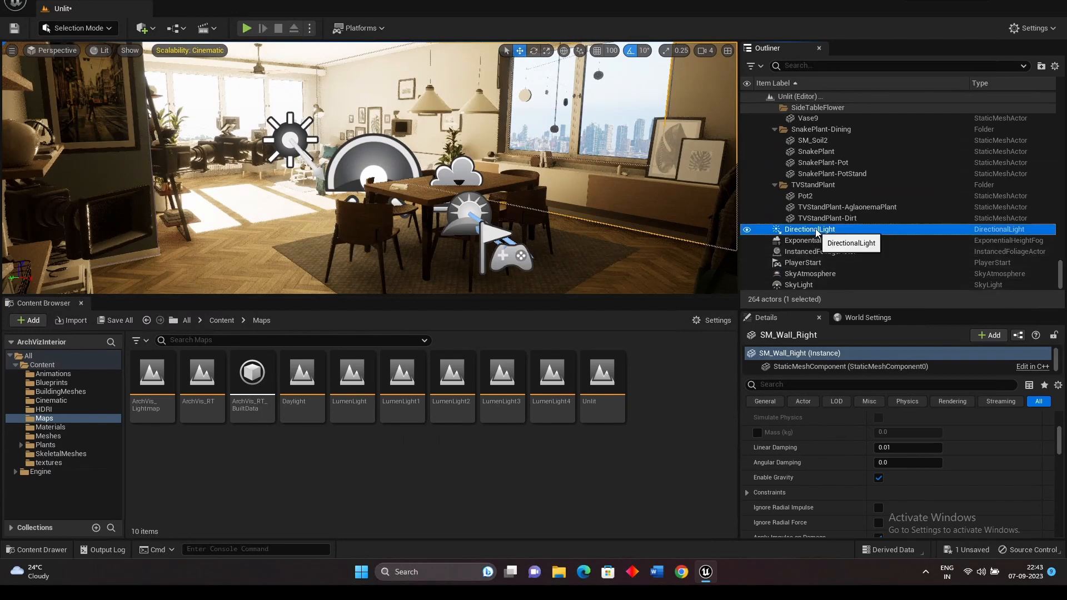
pyautogui.click(912, 477)
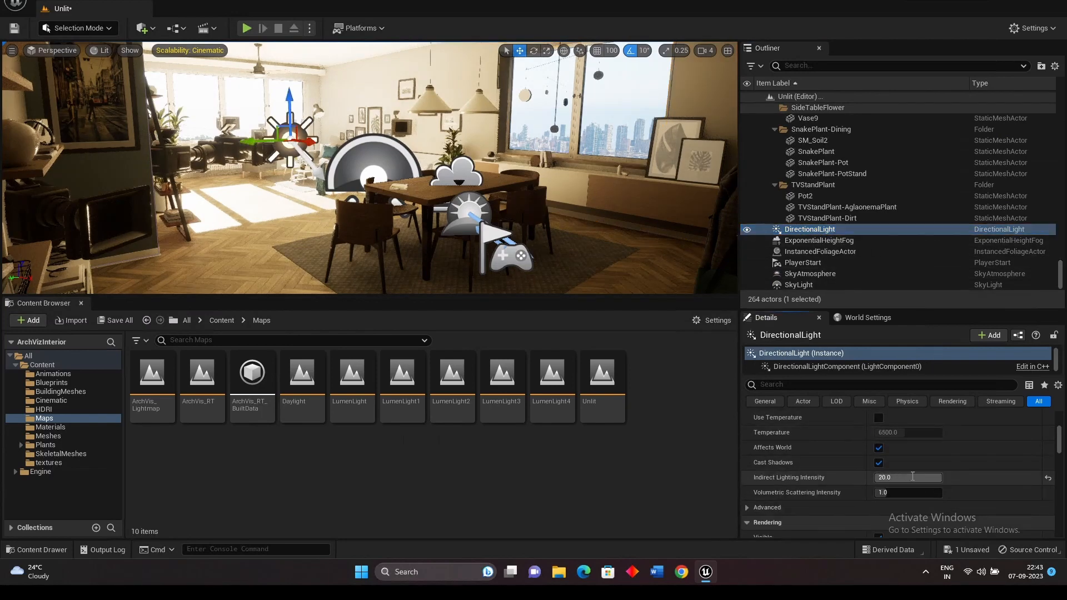
pyautogui.write('1')
pyautogui.press('Return')
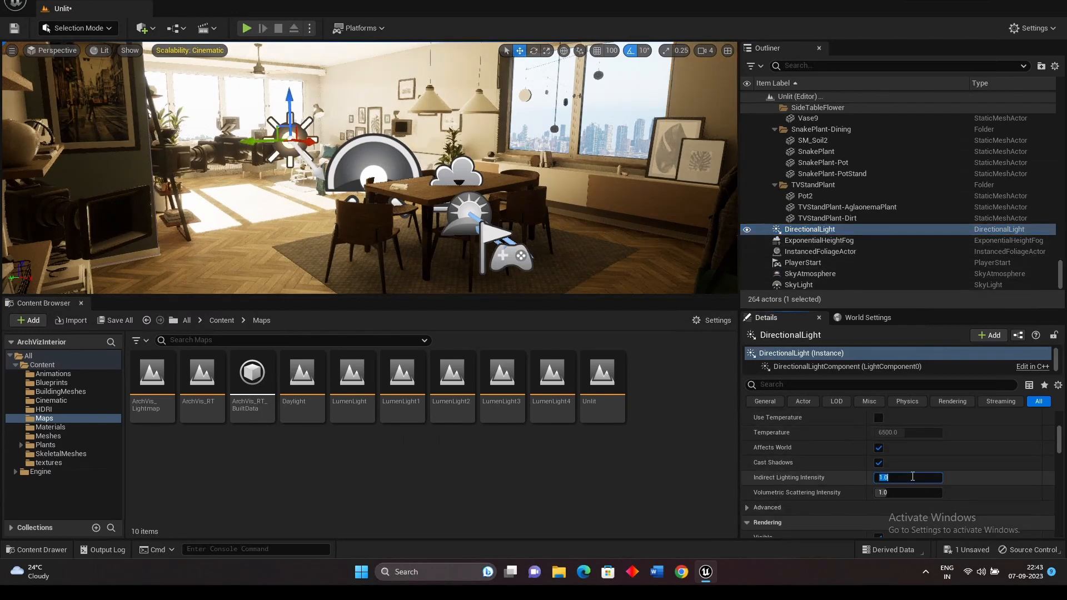
pyautogui.click(450, 469)
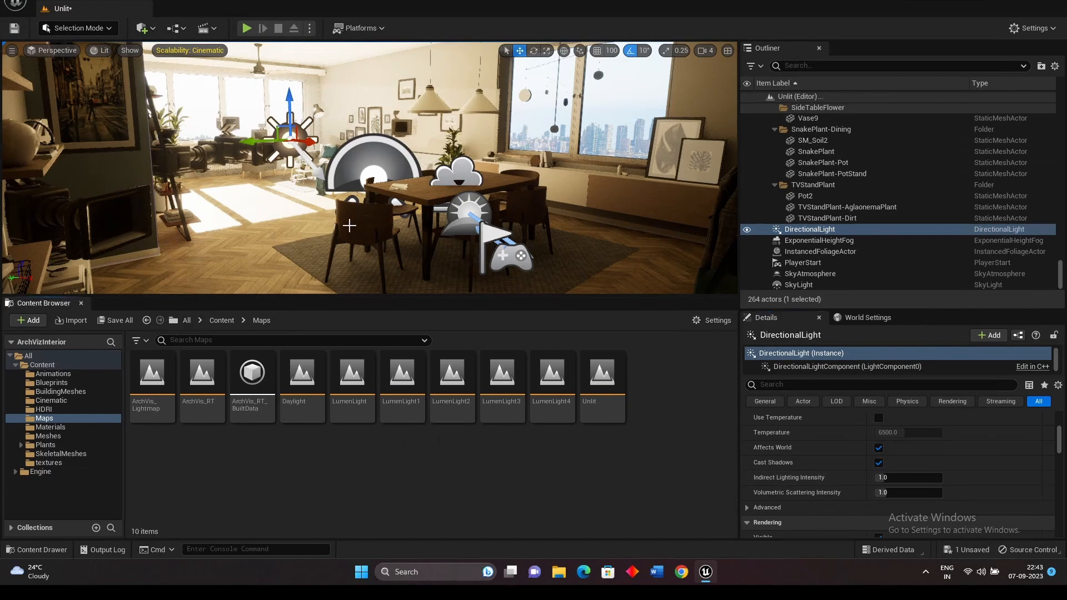
# Nudge the Directional Light slightly along X and try rotating it about its vertical axis.
pyautogui.hotkey('ctrl', 'l')
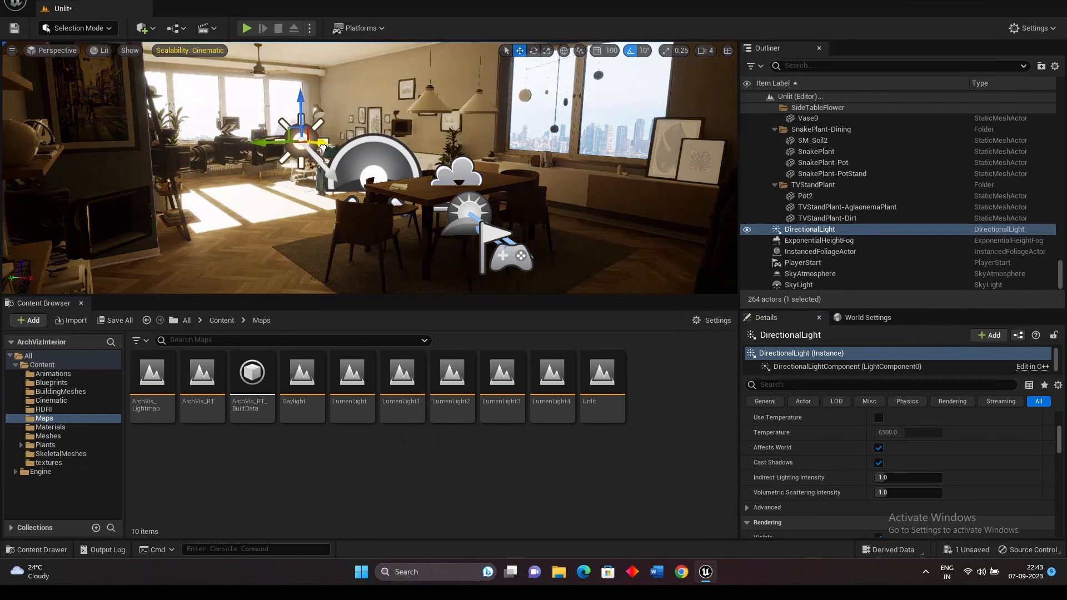
pyautogui.moveTo(313, 139); pyautogui.dragTo(318, 140)
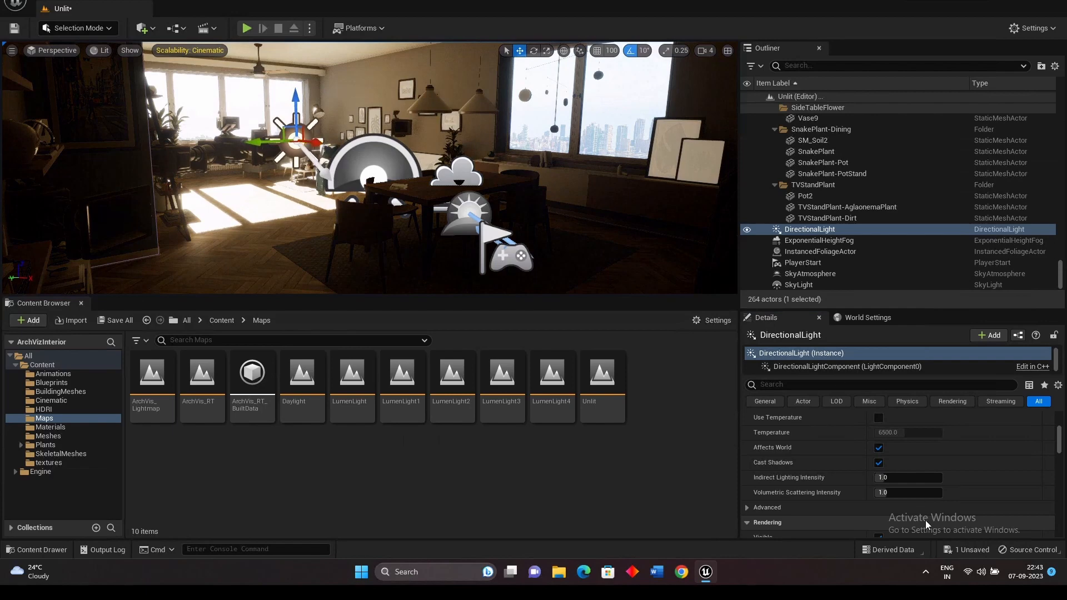
pyautogui.press('e')
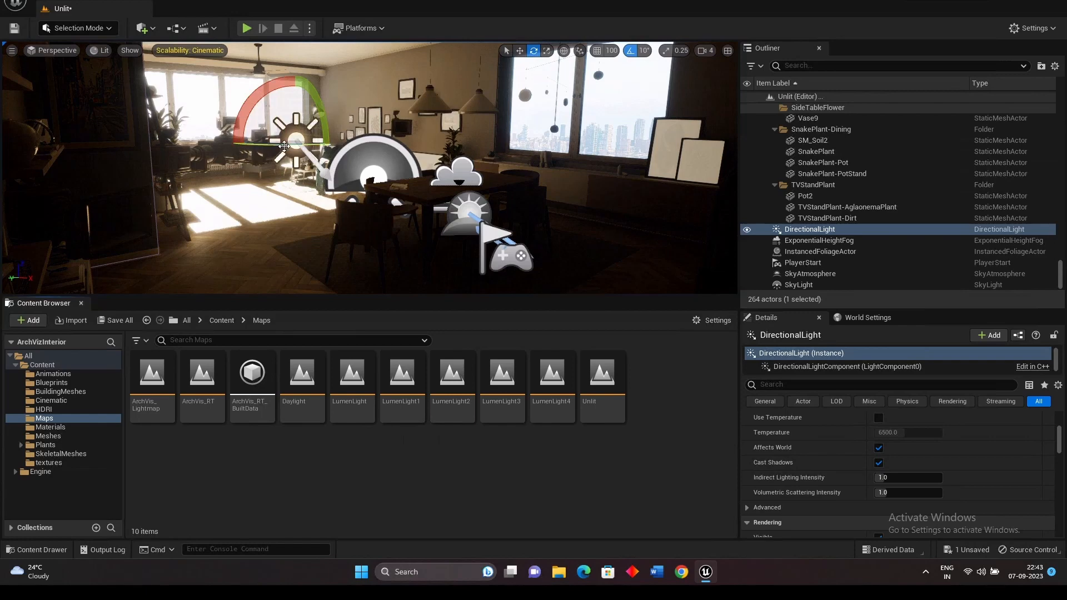
pyautogui.moveTo(262, 144); pyautogui.dragTo(237, 151)
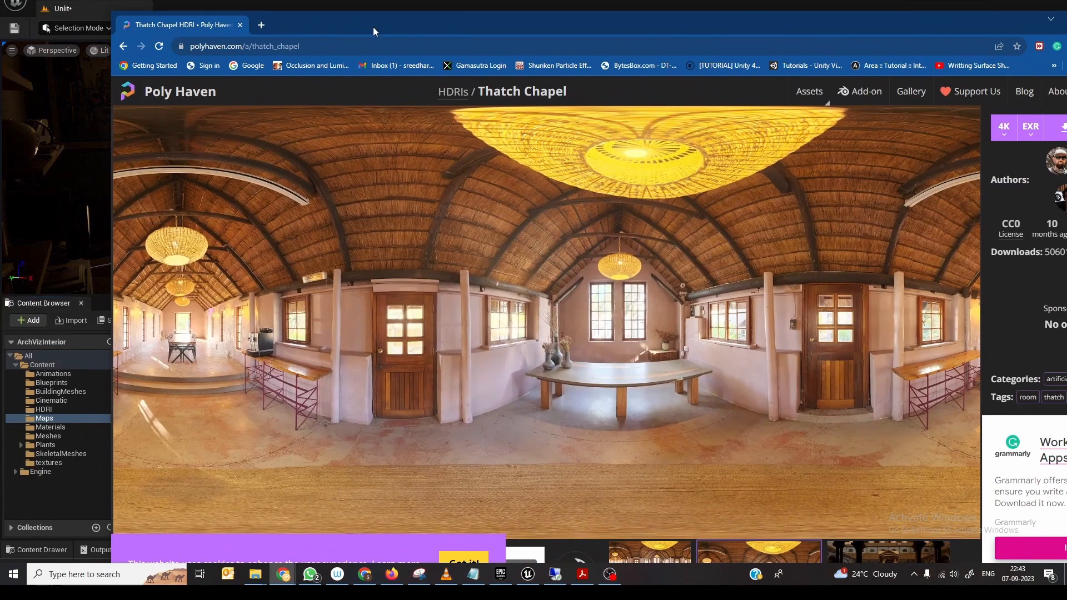
# Switch to the browser and enlarge the Poly Haven page of the Thatch Chapel HDRI.
pyautogui.doubleClick(374, 30)
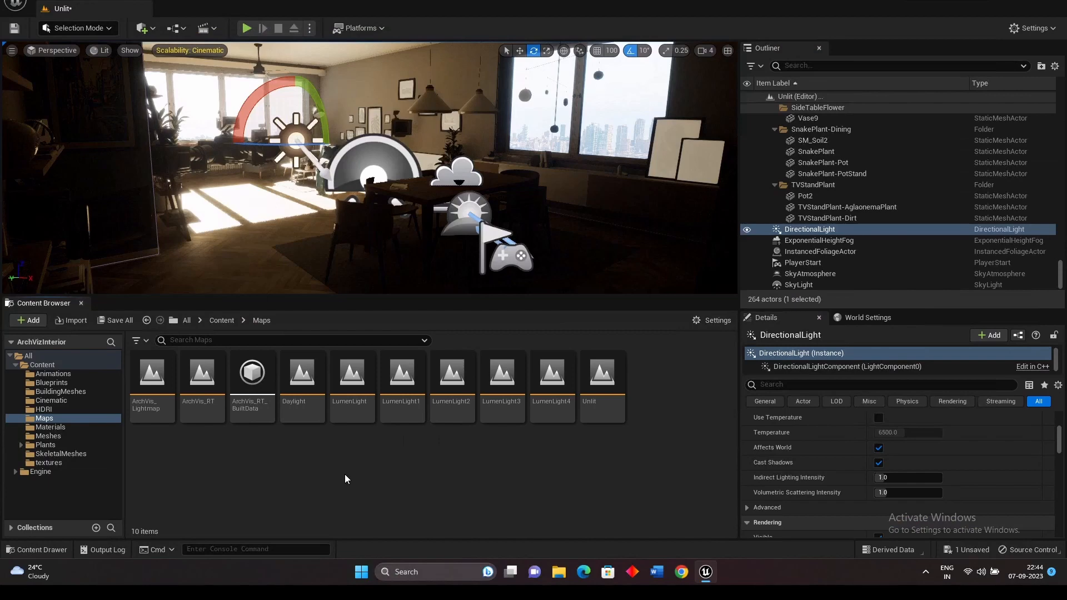
# Change the Sky Light's source type to SLS Specified Cubemap and assign the thatch_chapel_4k cubemap.
pyautogui.click(826, 286)
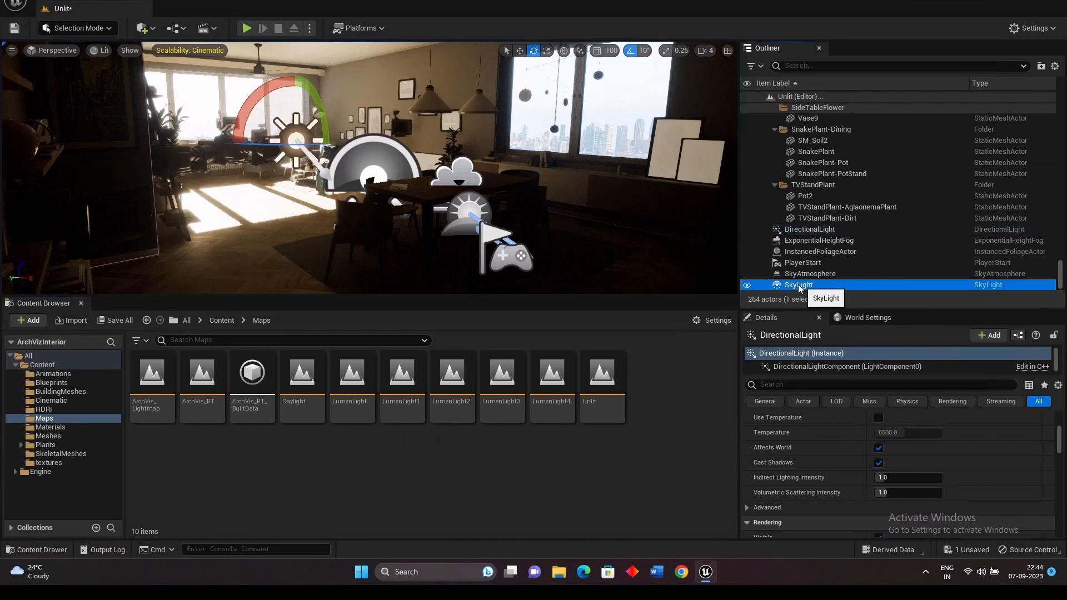
pyautogui.scroll(5, 946, 468)
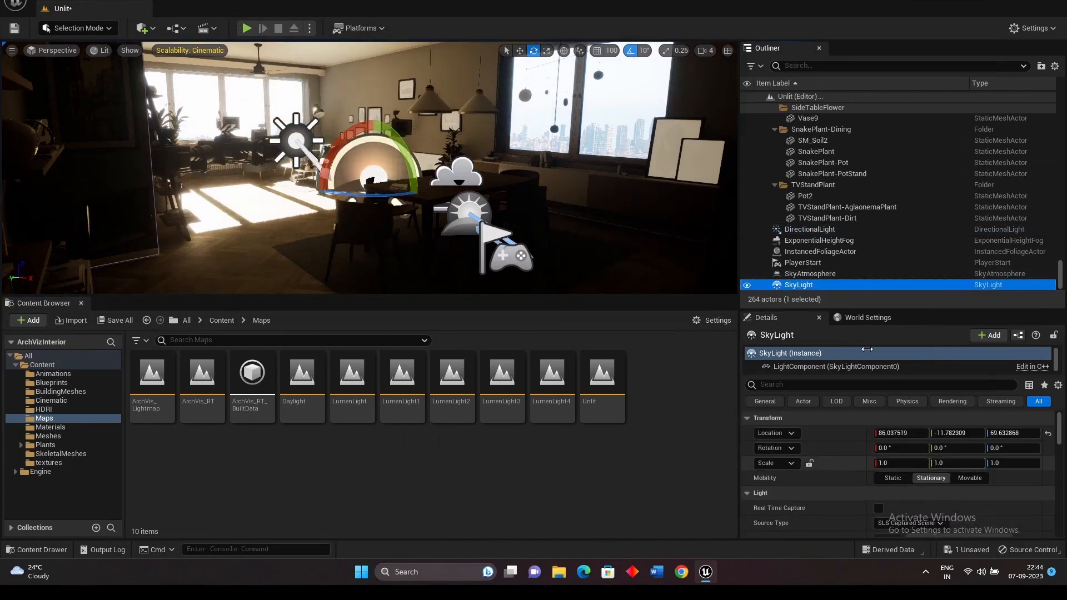
pyautogui.scroll(-2, 983, 499)
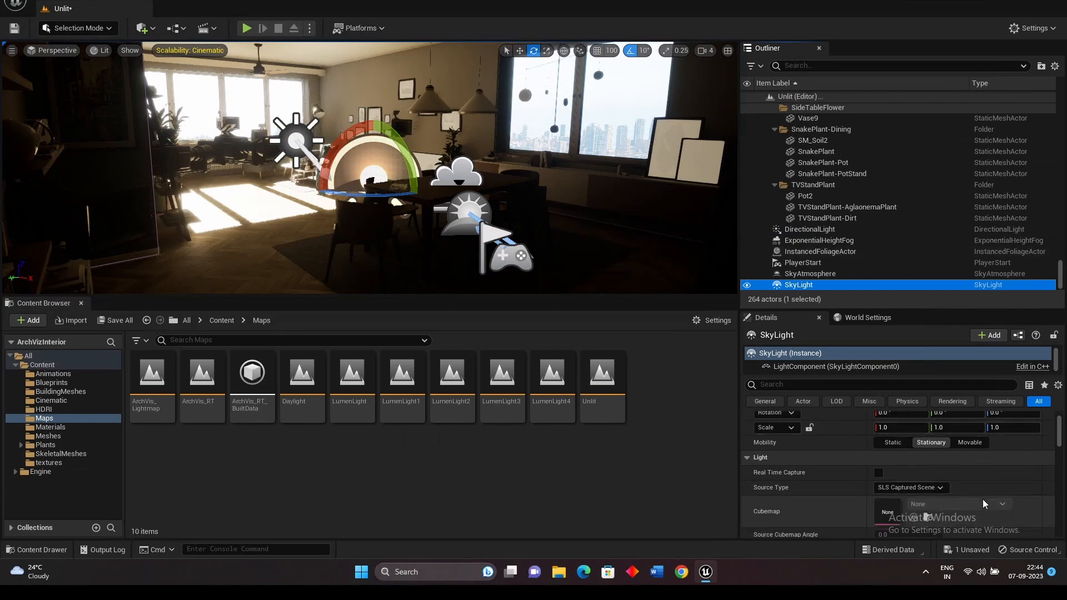
pyautogui.click(922, 469)
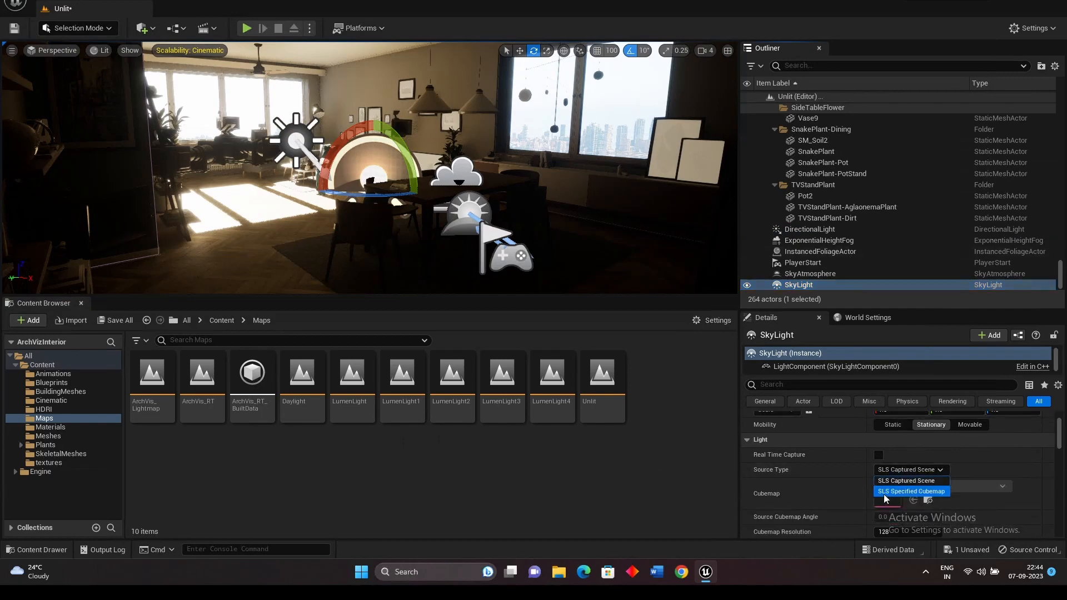
pyautogui.click(912, 492)
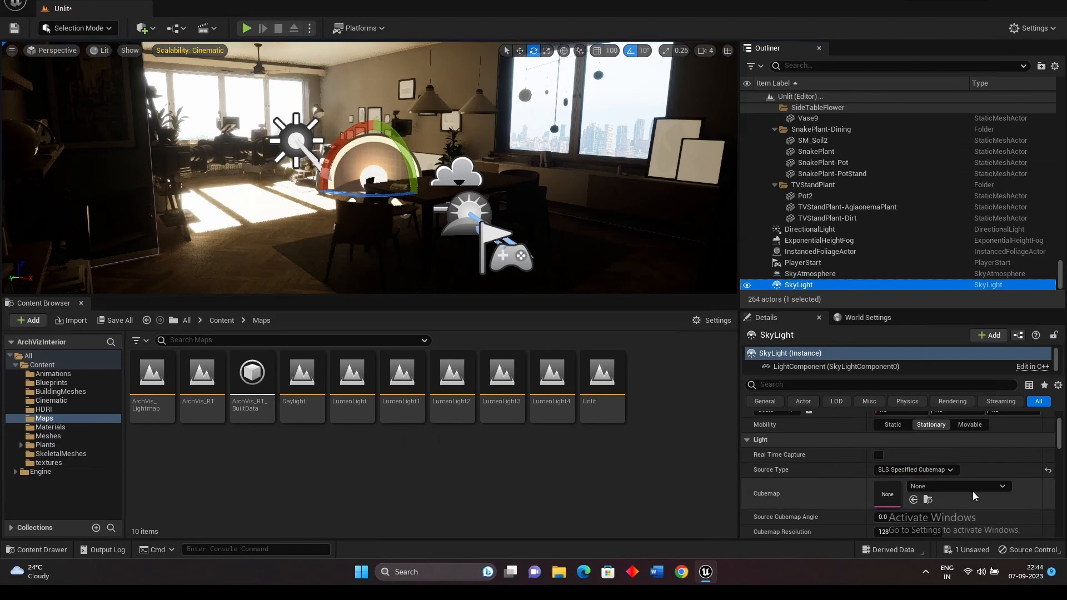
pyautogui.click(1004, 487)
pyautogui.scroll(-3, 970, 370)
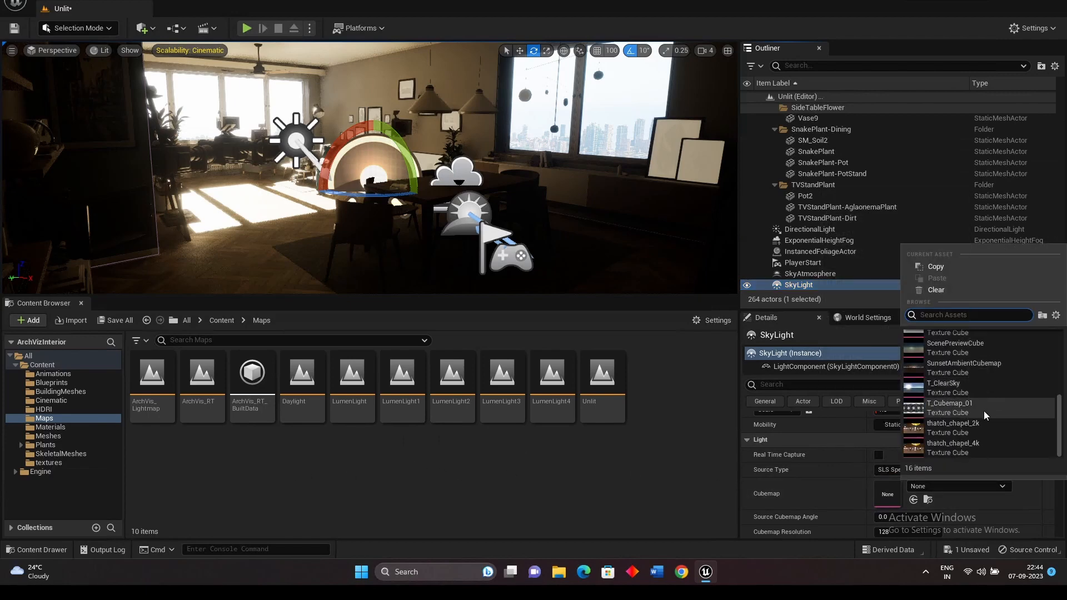
pyautogui.click(968, 449)
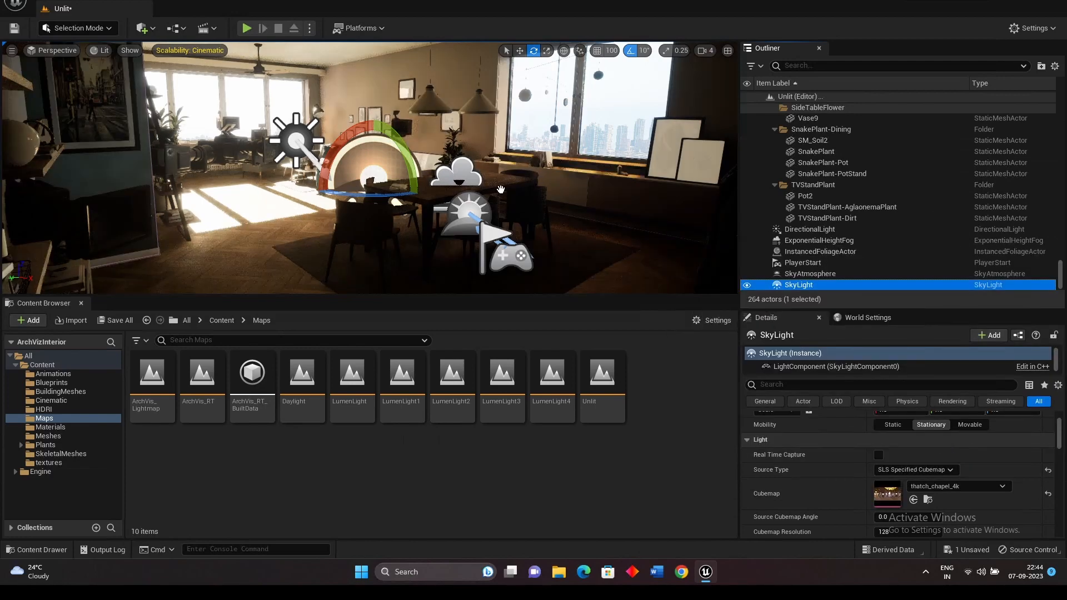
# Try the Sky Light's Source Cubemap Angle up to 360 and return it to 0.
pyautogui.scroll(-2, 1009, 494)
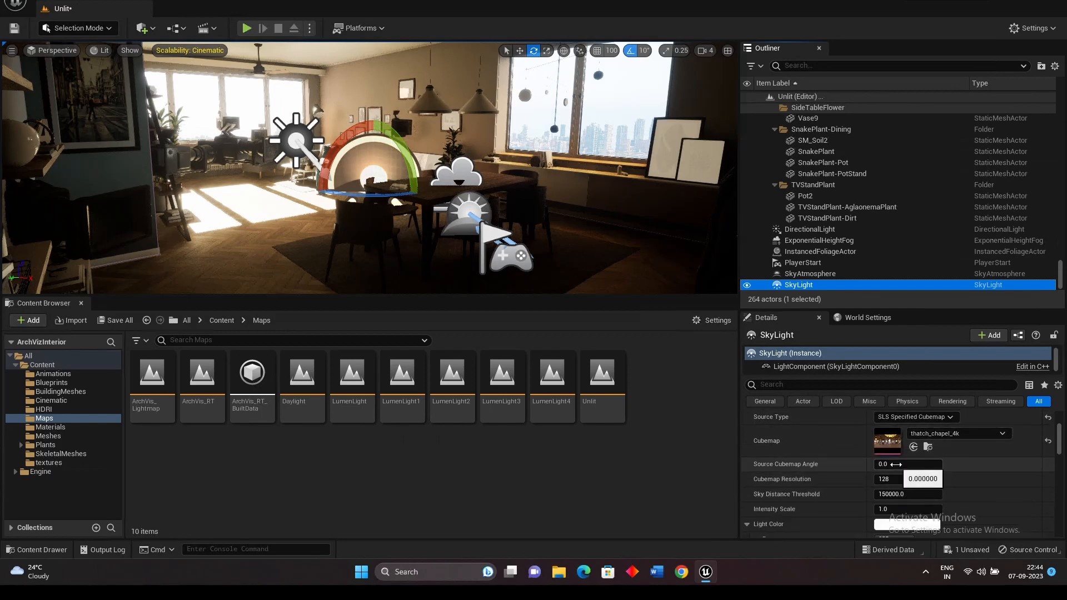
pyautogui.moveTo(900, 464); pyautogui.dragTo(1023, 464)
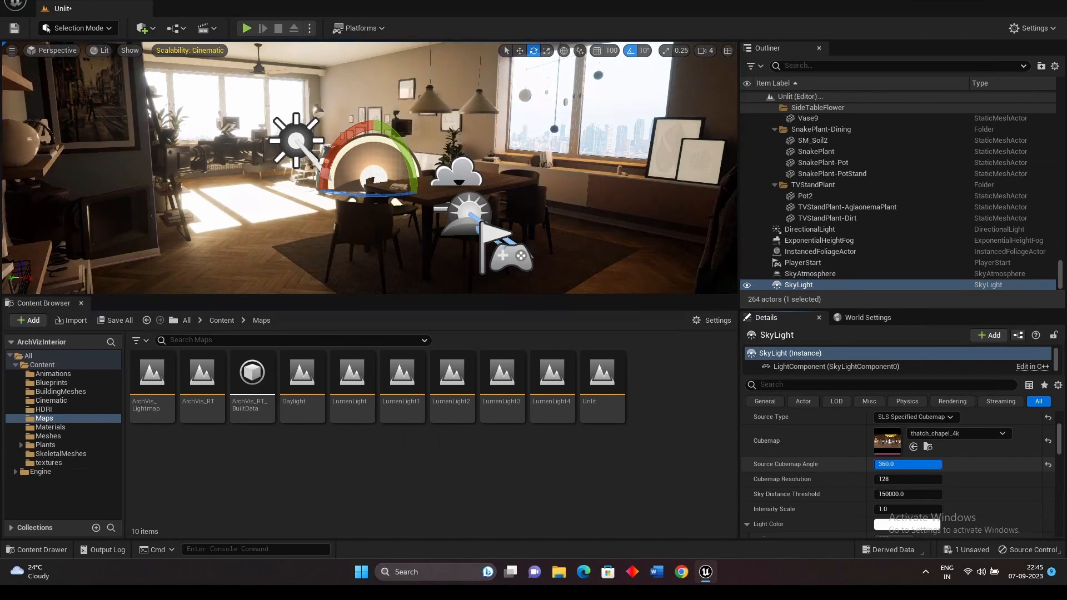
pyautogui.write('0')
pyautogui.press('Return')
pyautogui.moveTo(900, 465); pyautogui.dragTo(953, 471)
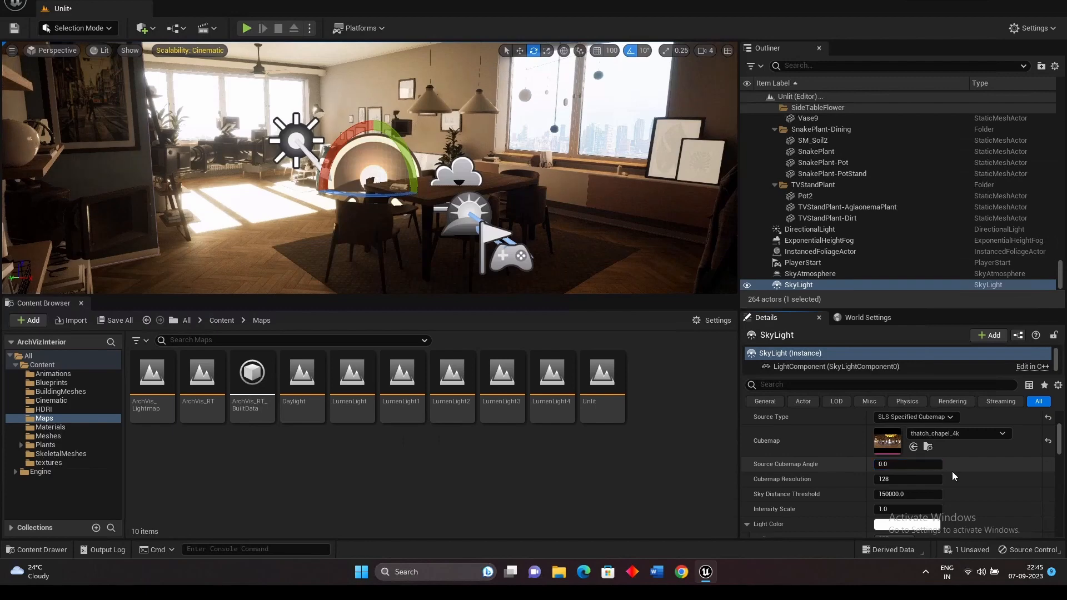
# Set the Sky Light's Cubemap Resolution to 1024.
pyautogui.scroll(-1, 958, 485)
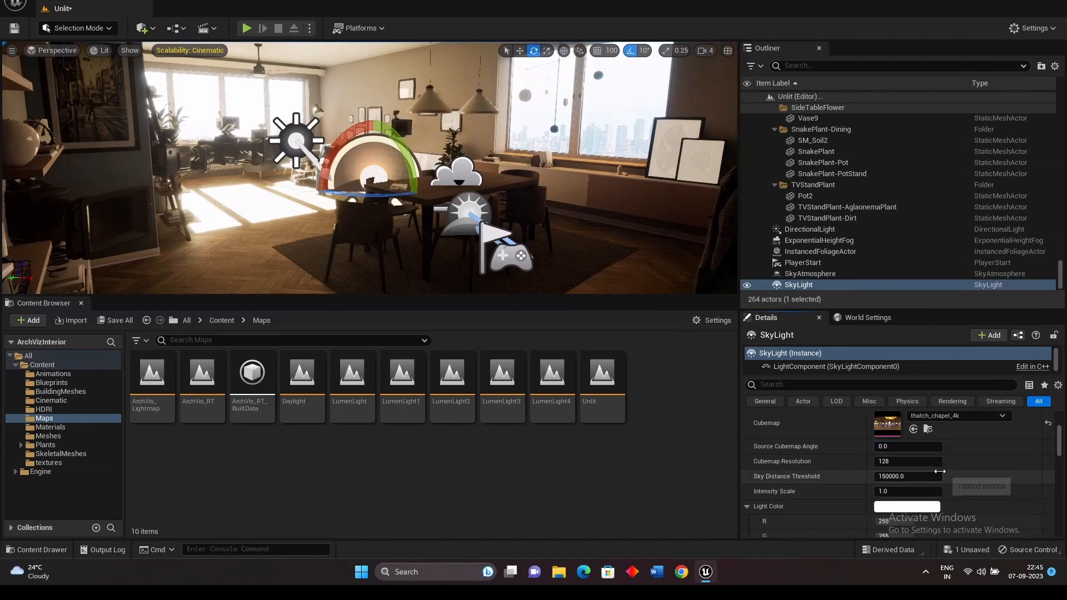
pyautogui.click(911, 462)
pyautogui.press('Return')
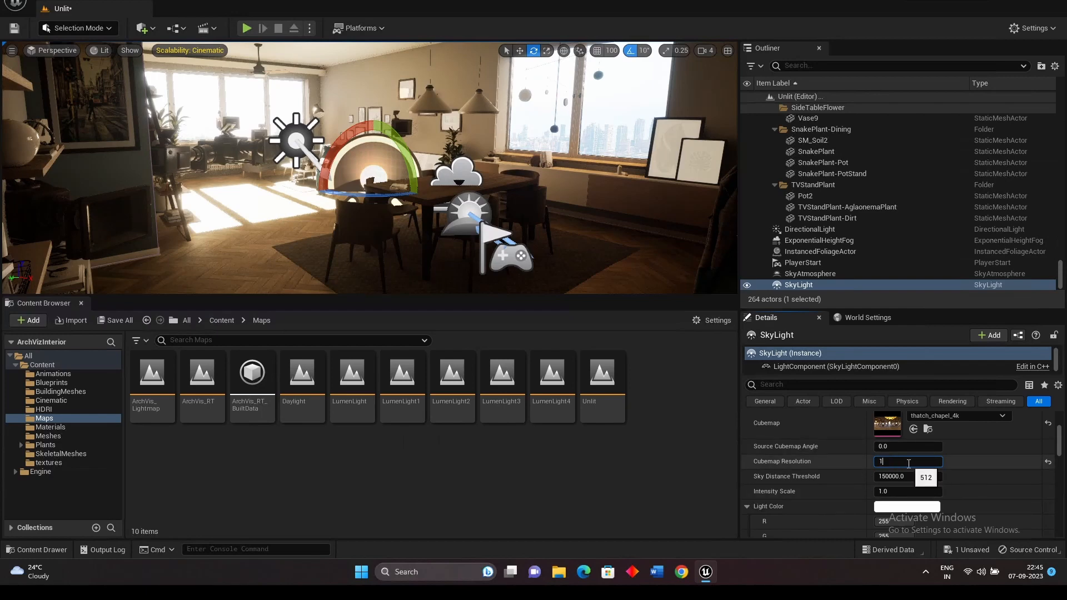
pyautogui.press('Return')
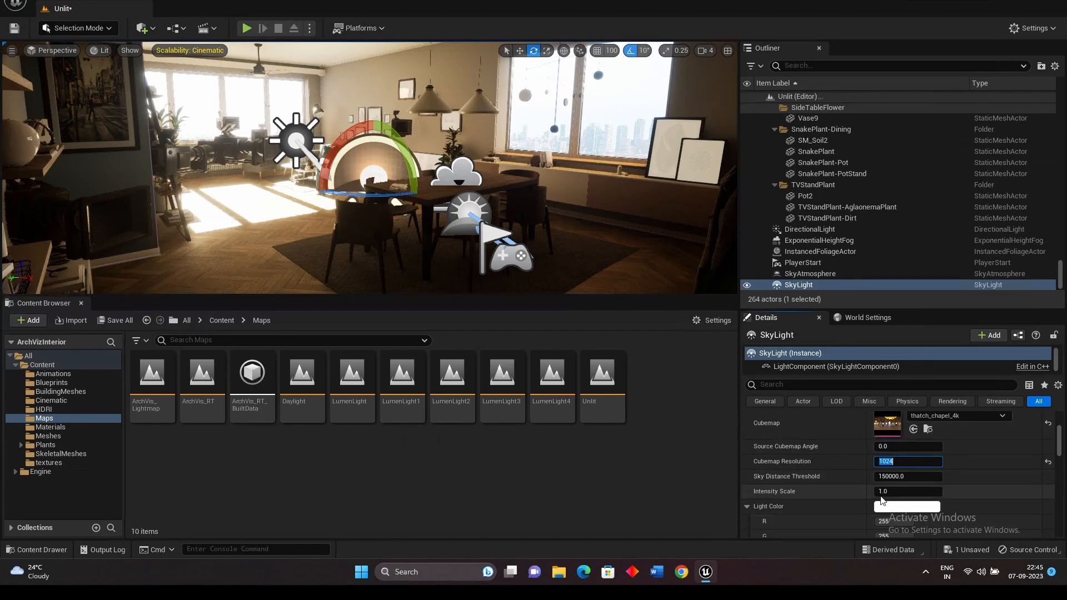
# Set the Sky Light's Intensity Scale to 5 and look around the room to judge the lighting.
pyautogui.click(904, 490)
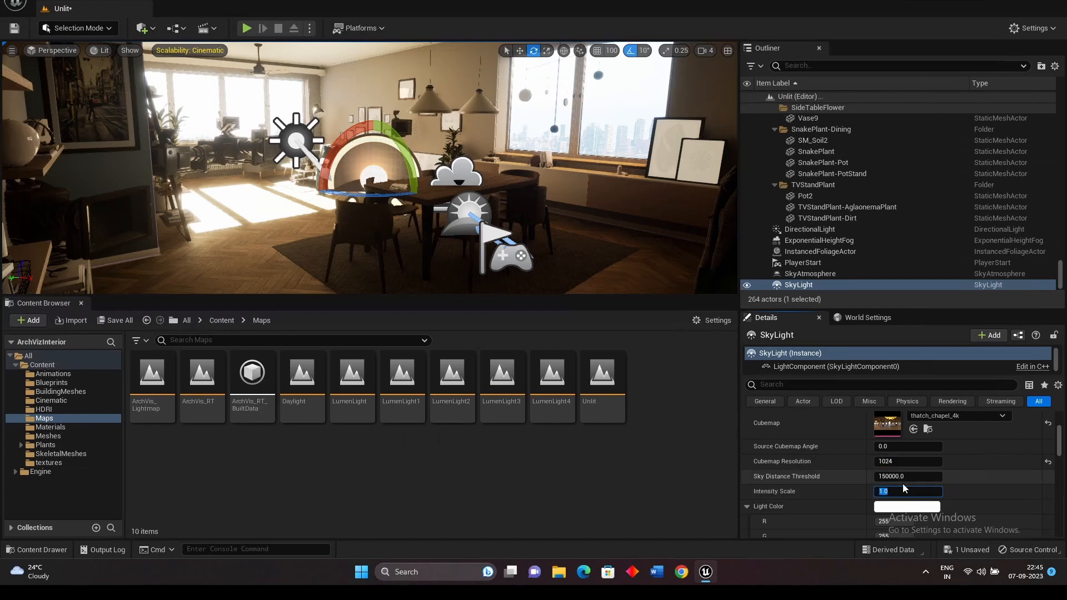
pyautogui.press('Return')
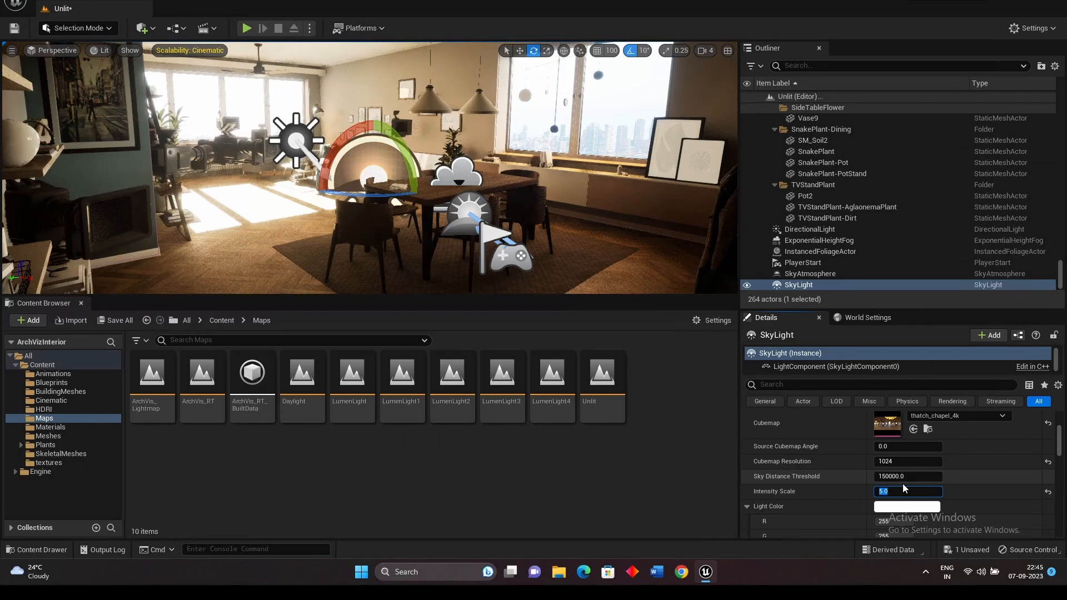
pyautogui.click(619, 500)
pyautogui.click(527, 158)
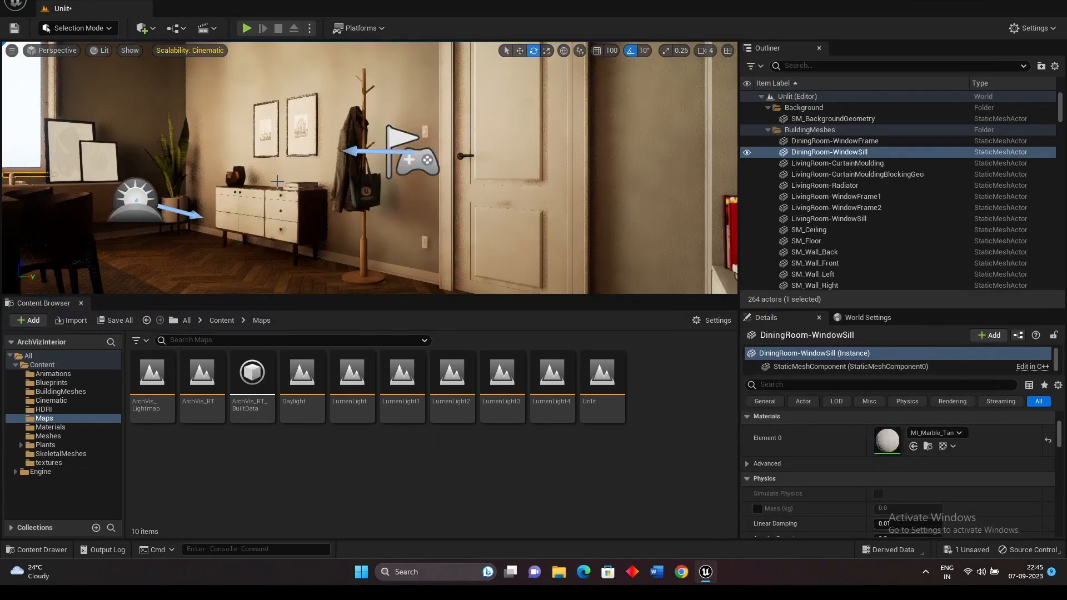
pyautogui.click(456, 188)
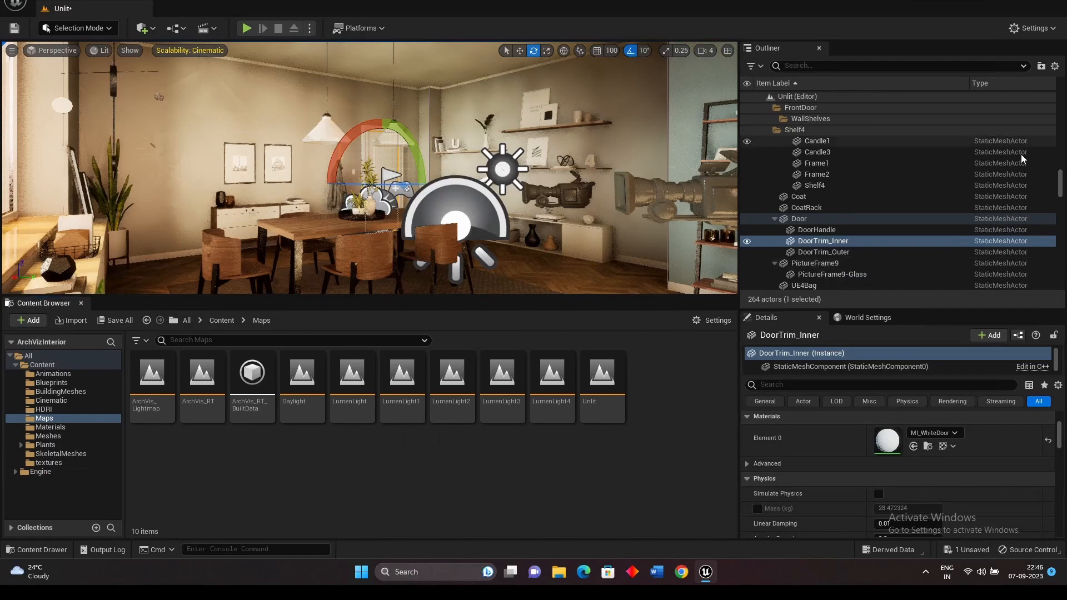
# Select the Sky Light again and set its Intensity Scale to 10.
pyautogui.moveTo(1060, 190); pyautogui.dragTo(1058, 331)
pyautogui.click(817, 286)
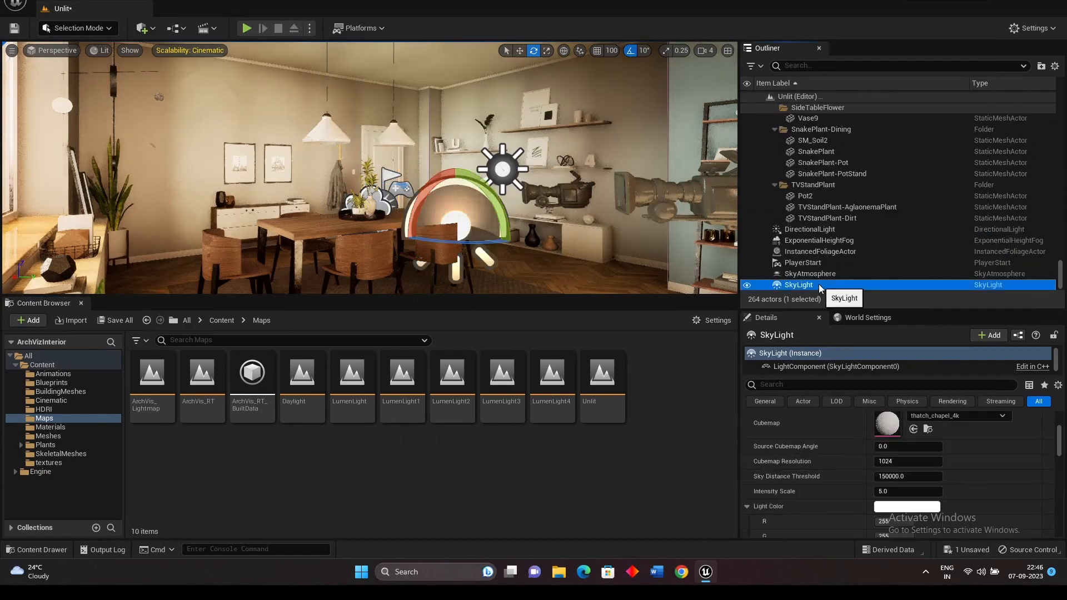
pyautogui.click(927, 492)
pyautogui.write('1')
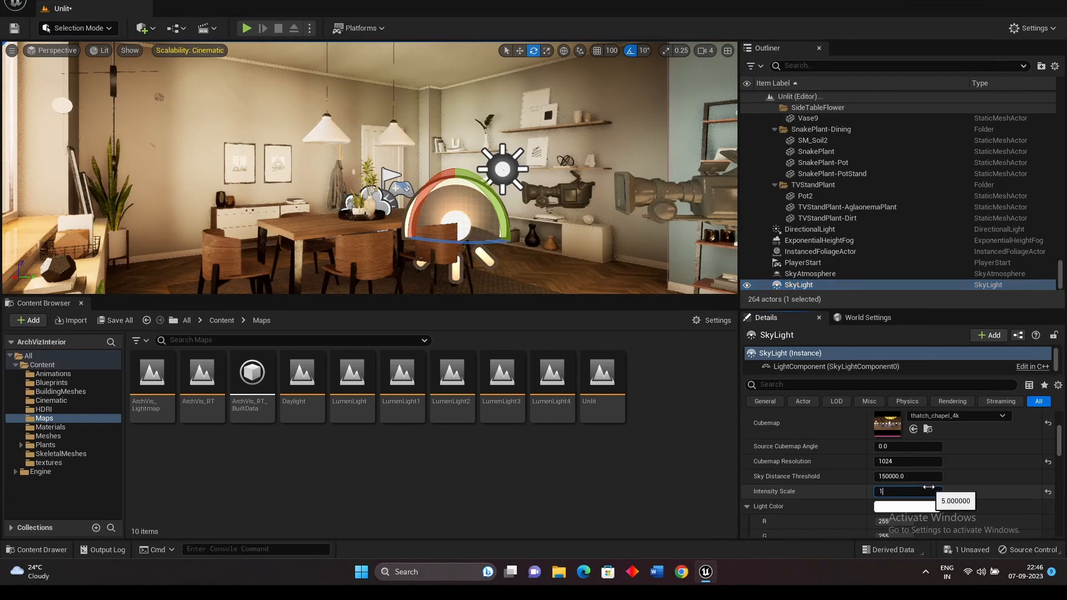
pyautogui.write('0')
pyautogui.press('Return')
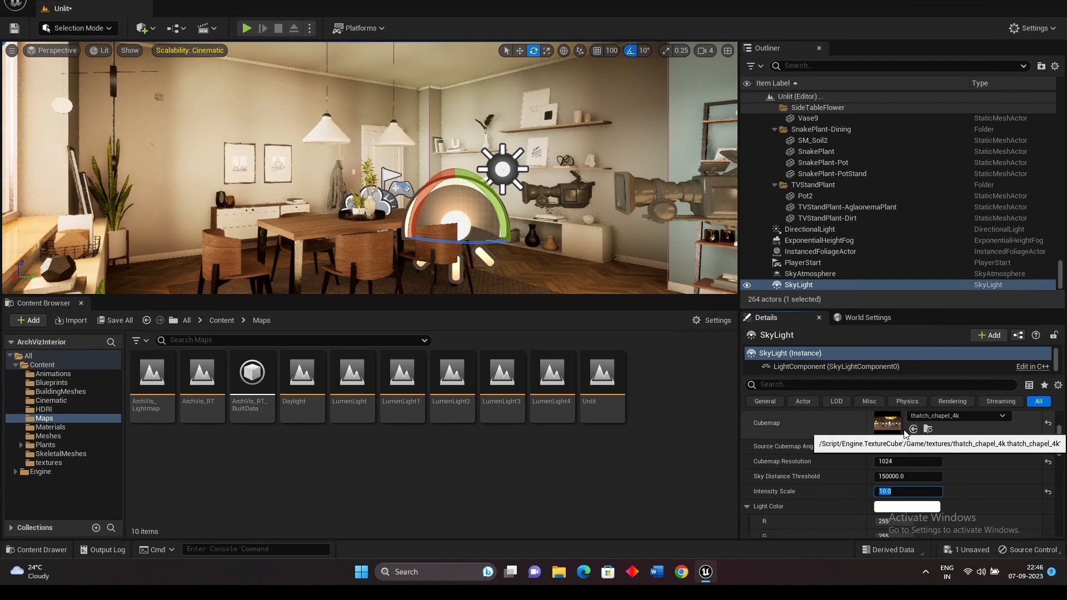
pyautogui.click(626, 478)
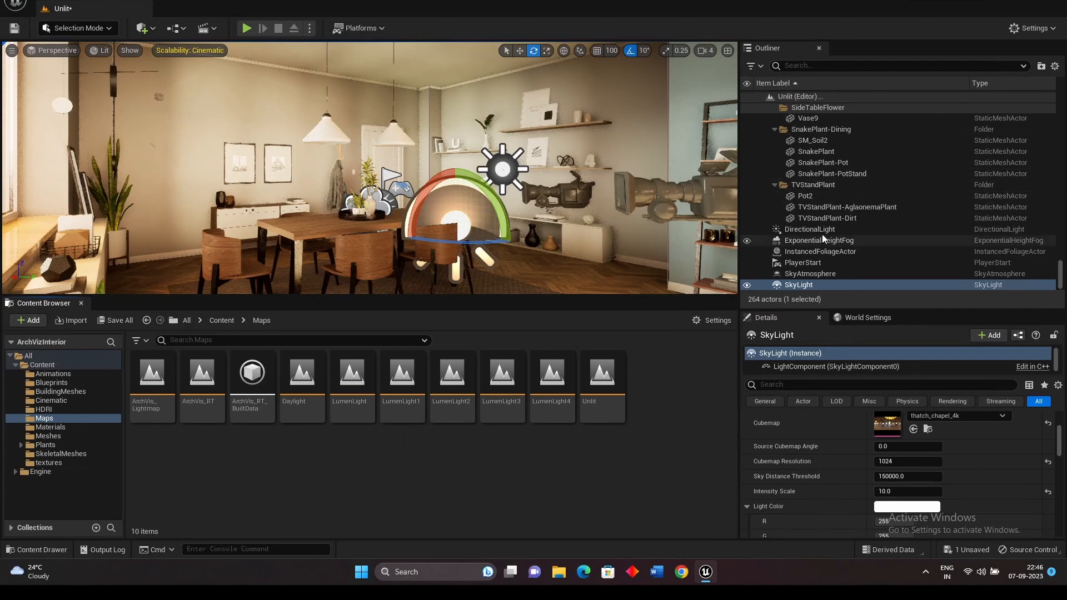
# Filter the Directional Light's properties by "ray" and set the ray tracing Shadow Source Angle Factor to 5.
pyautogui.click(801, 229)
pyautogui.click(801, 385)
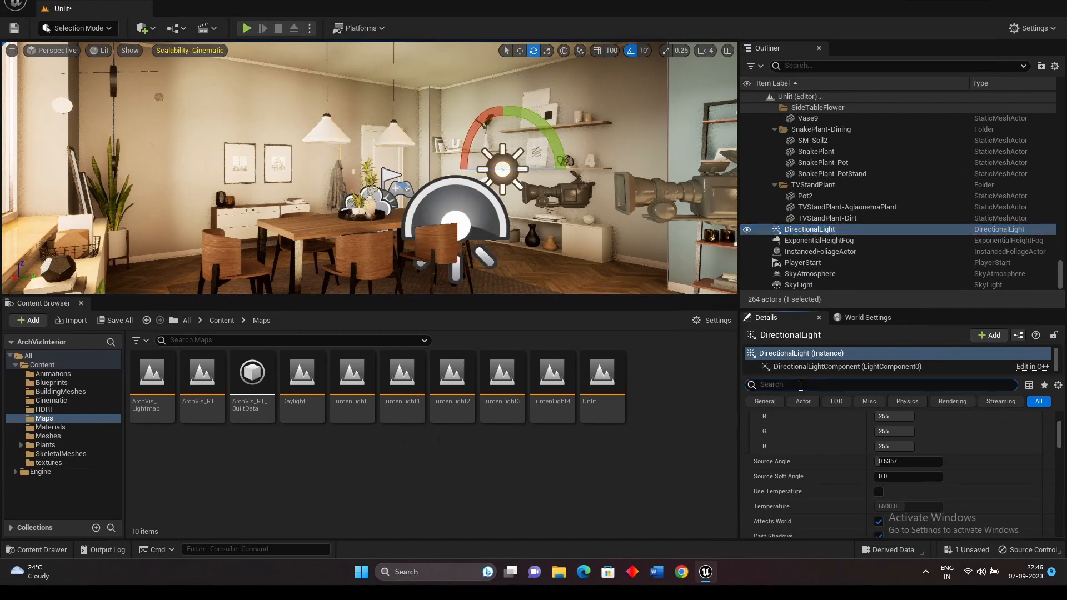
pyautogui.write('ray')
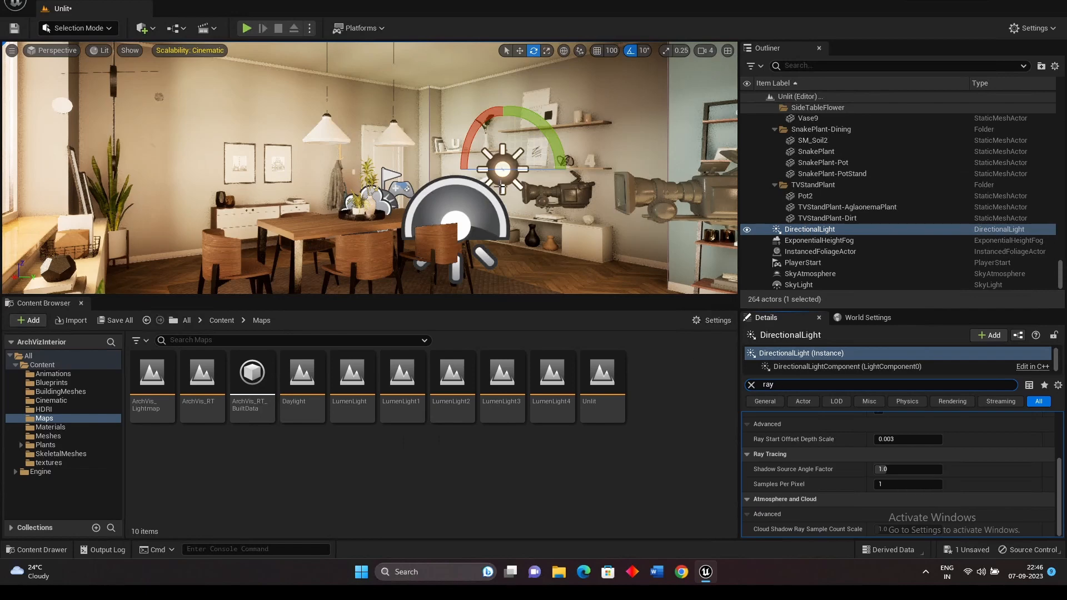
pyautogui.moveTo(515, 184); pyautogui.dragTo(422, 186, button='right')
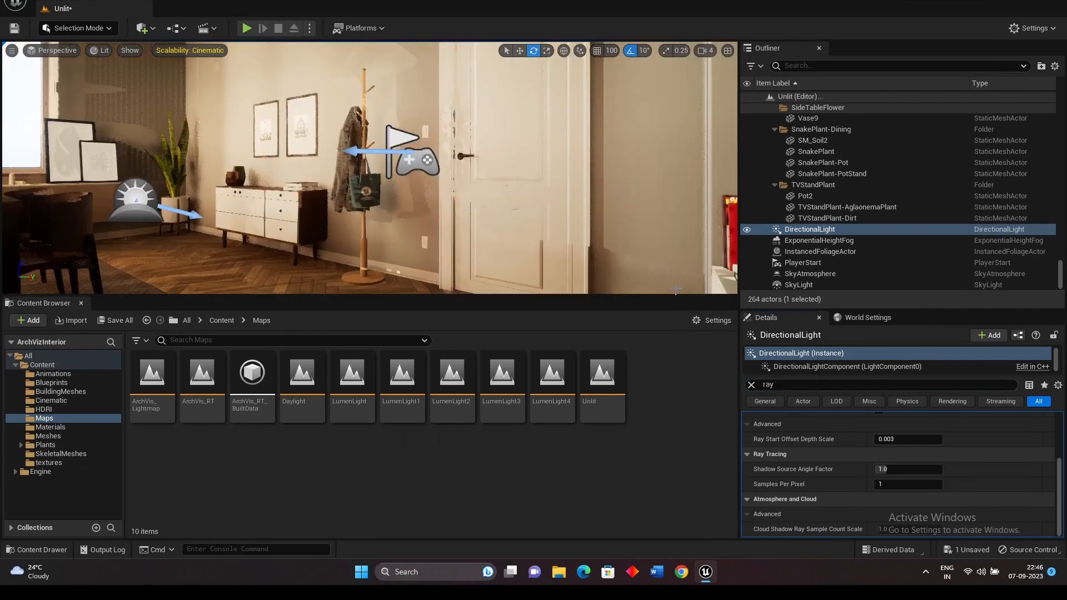
pyautogui.click(889, 470)
pyautogui.write('5')
pyautogui.press('Return')
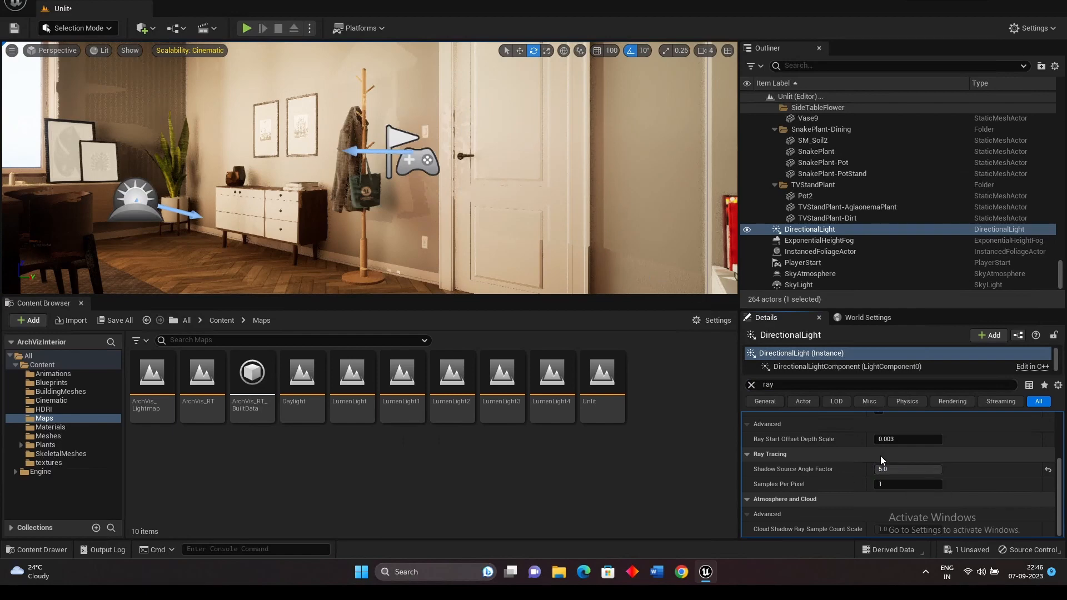
# Try the Directional Light's Shadow Source Angle Factor at 0 and return it to 5.
pyautogui.click(889, 470)
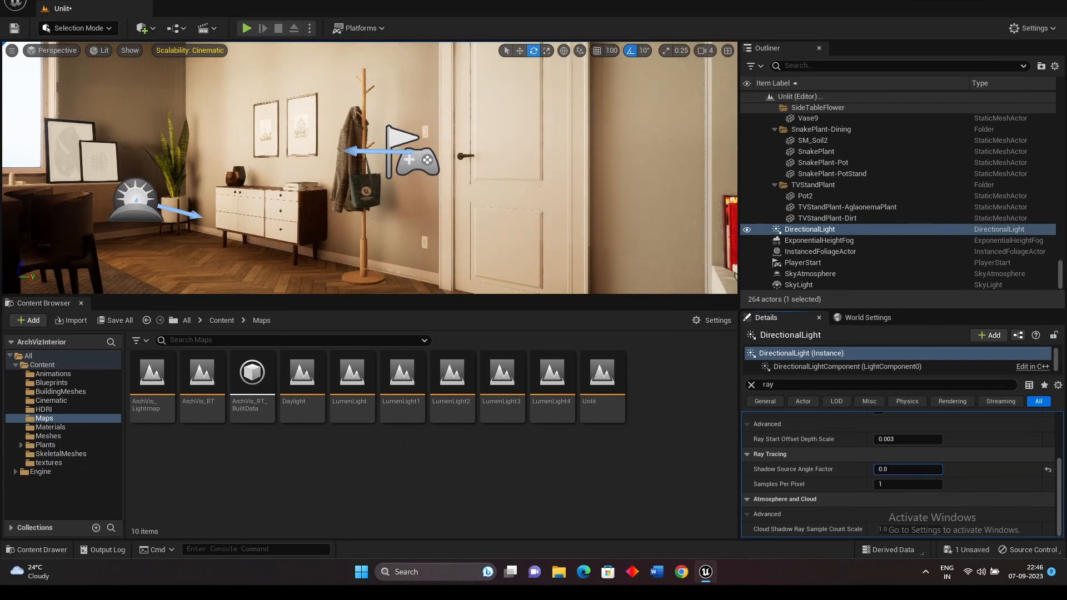
pyautogui.hotkey('ctrl', 'a')
pyautogui.write('5')
pyautogui.press('Return')
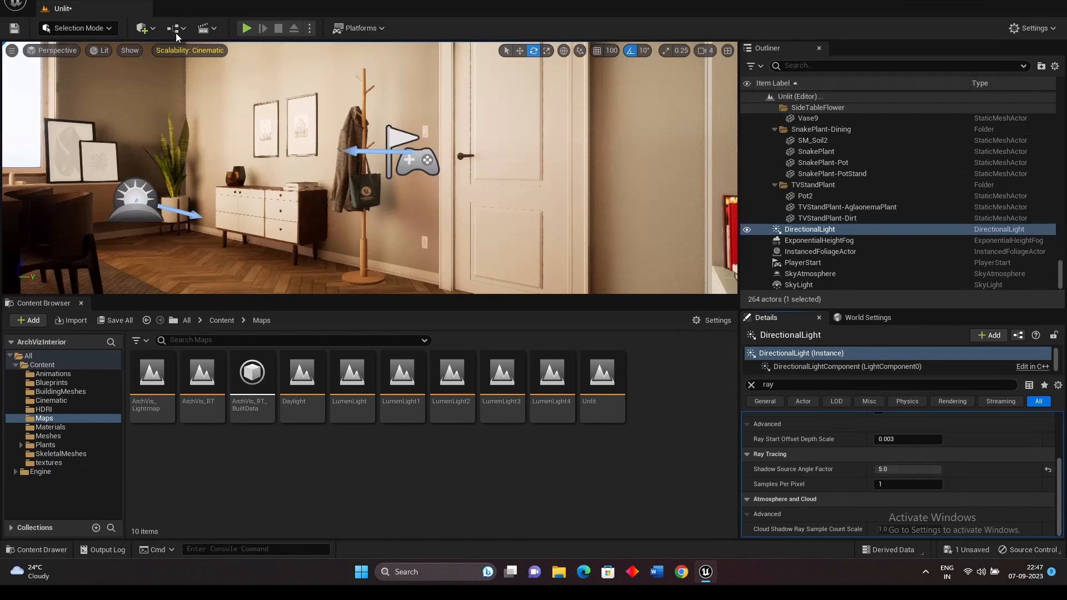
# Add a PostProcessVolume from the visual effects actors to the dining area of the level.
pyautogui.click(143, 28)
pyautogui.click(377, 126)
pyautogui.click(378, 127)
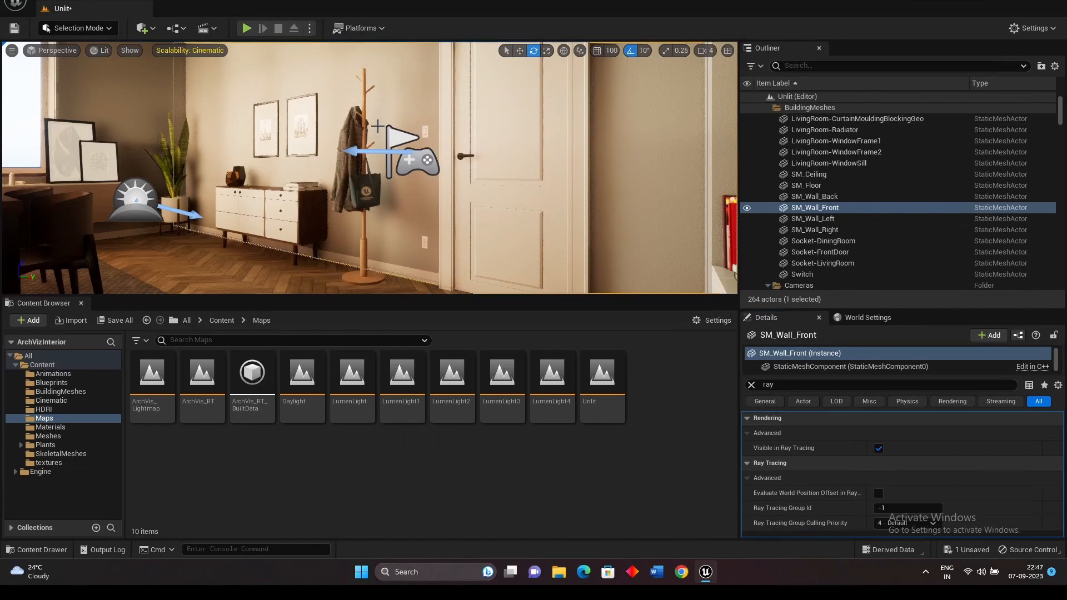
pyautogui.click(153, 28)
pyautogui.moveTo(200, 162)
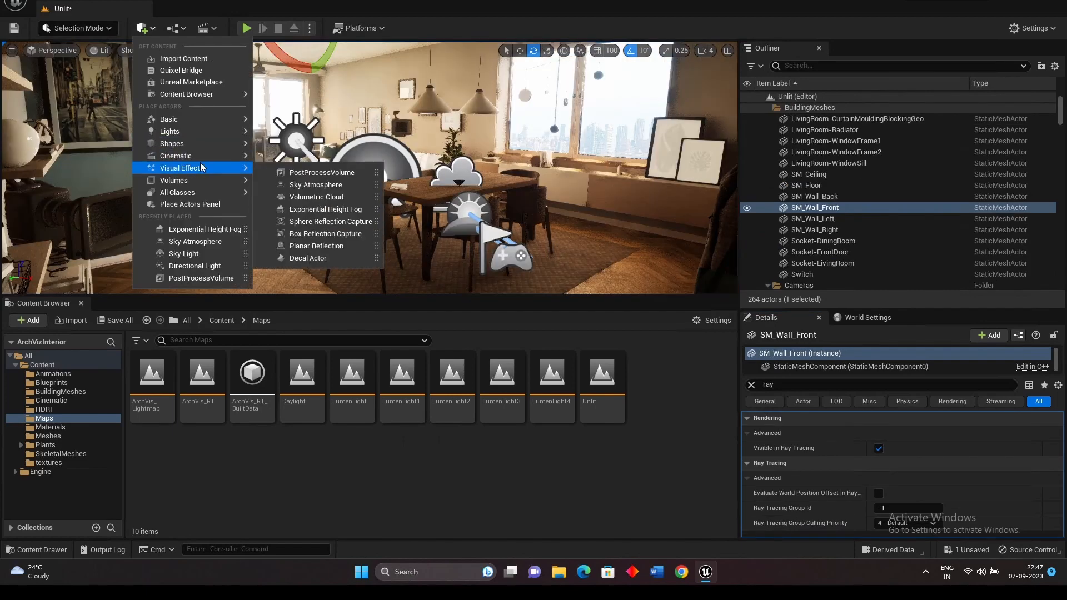
pyautogui.moveTo(440, 173); pyautogui.dragTo(439, 173)
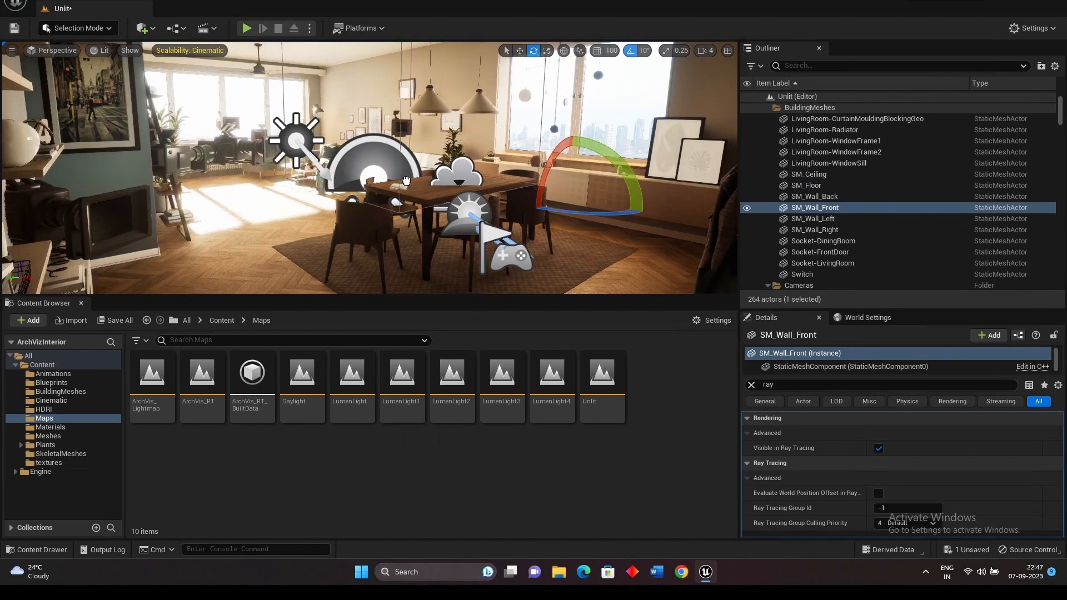
# Filter the PostProcessVolume's properties by "bound" and enable Infinite Extent (Unbound).
pyautogui.click(793, 386)
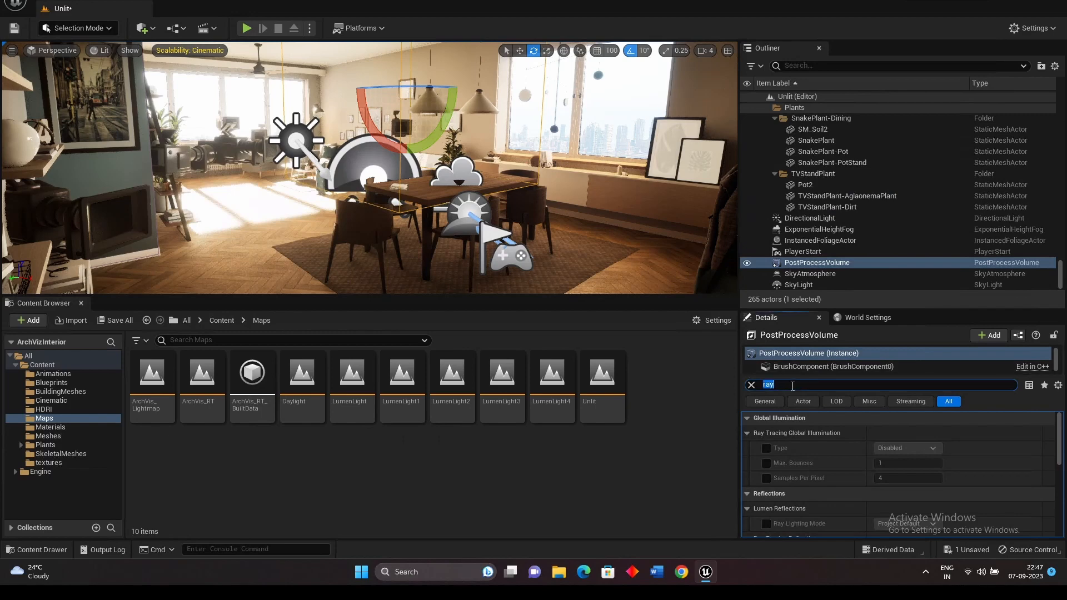
pyautogui.write('bounds')
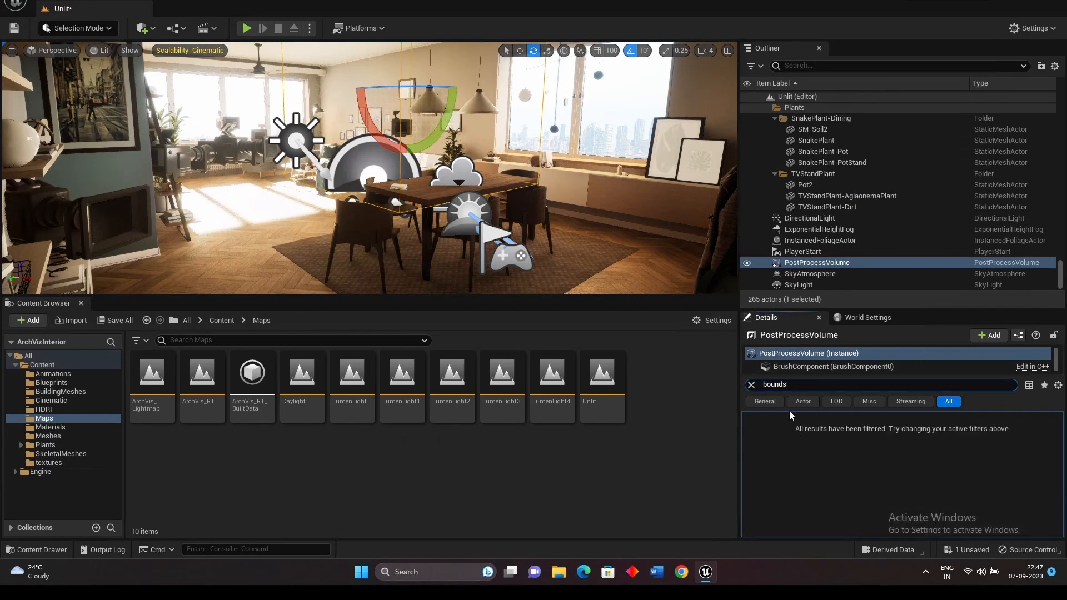
pyautogui.press('BackSpace')
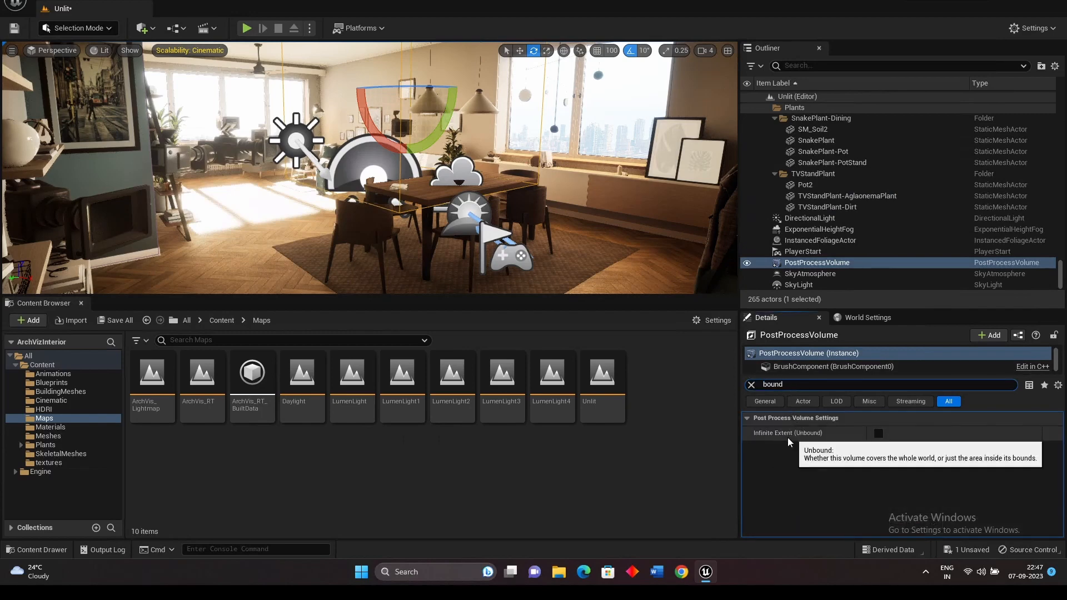
# Filter the PostProcessVolume's properties by "expos", override the exposure Metering Mode and set it to Manual.
pyautogui.click(752, 384)
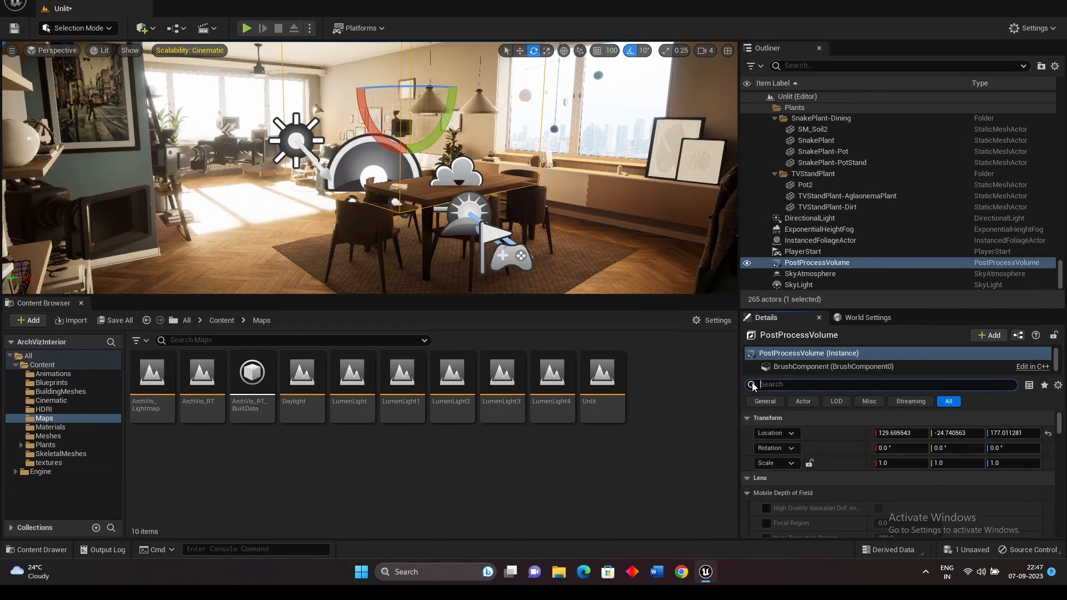
pyautogui.write('ex')
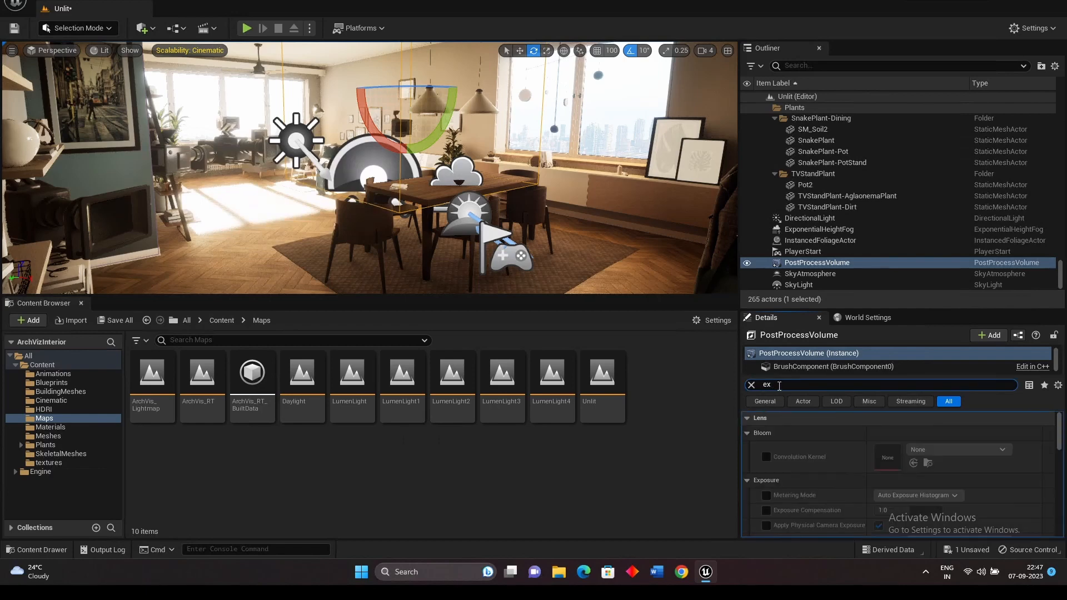
pyautogui.write('pos')
pyautogui.click(767, 448)
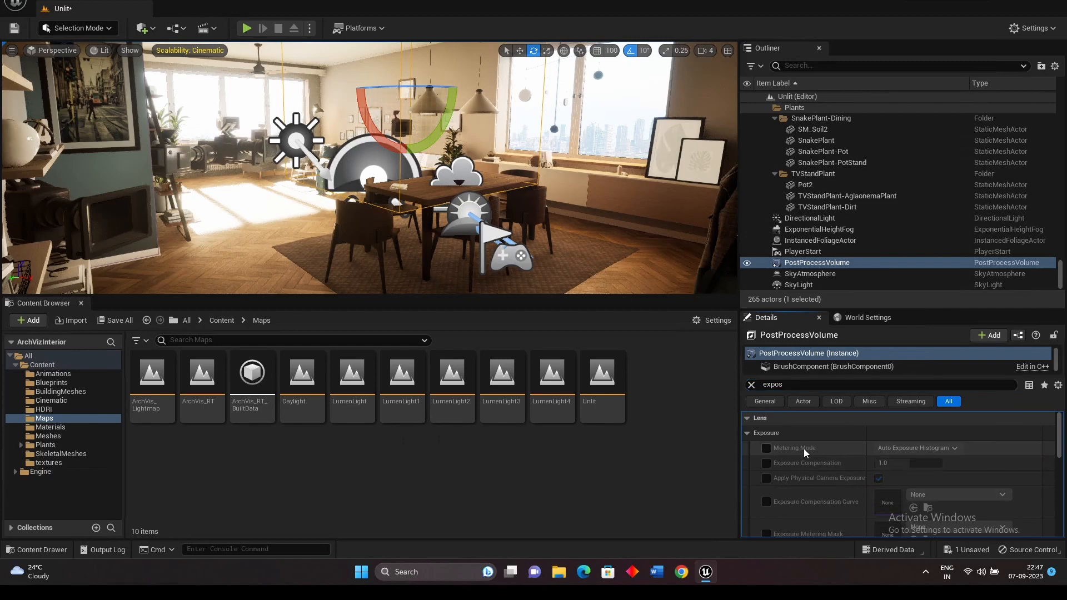
pyautogui.click(910, 448)
pyautogui.click(902, 477)
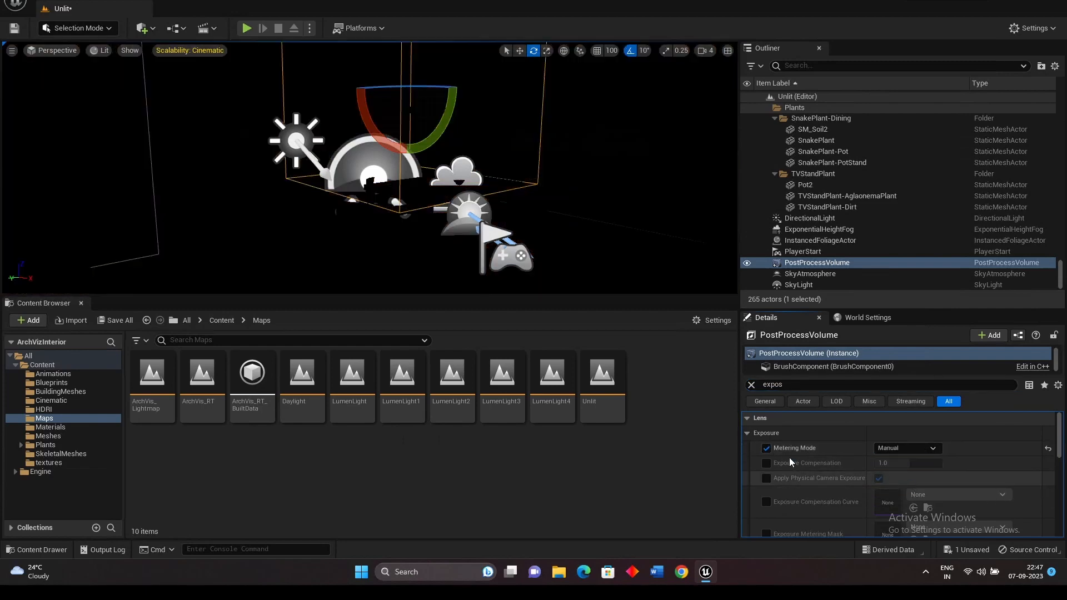
# Override the PostProcessVolume's Exposure Compensation, trying 12 and settling on 13.
pyautogui.click(767, 463)
pyautogui.click(903, 464)
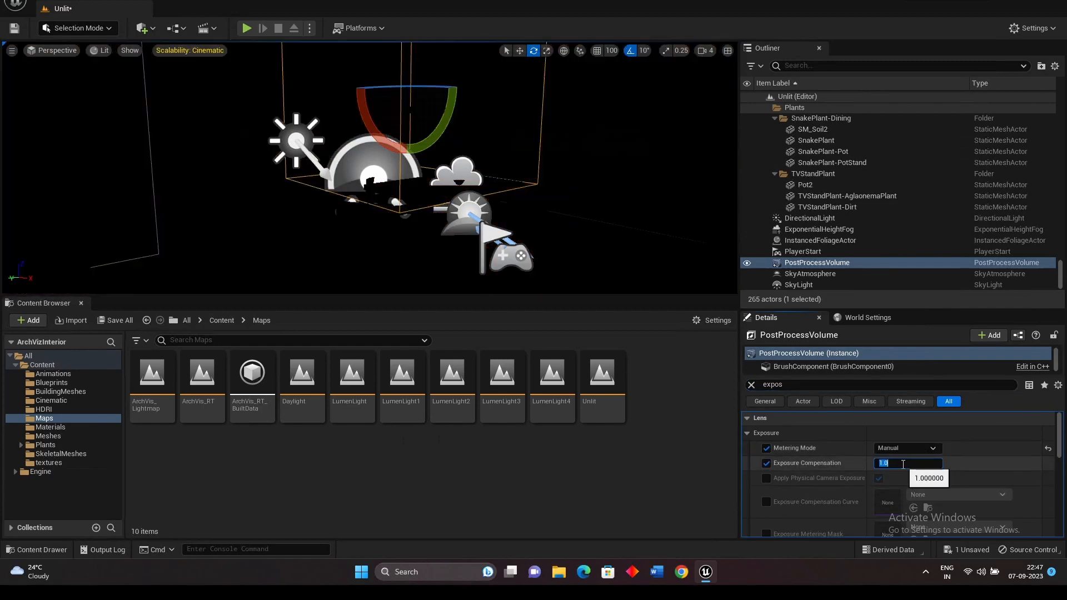
pyautogui.write('12')
pyautogui.press('Return')
pyautogui.write('13')
pyautogui.press('Return')
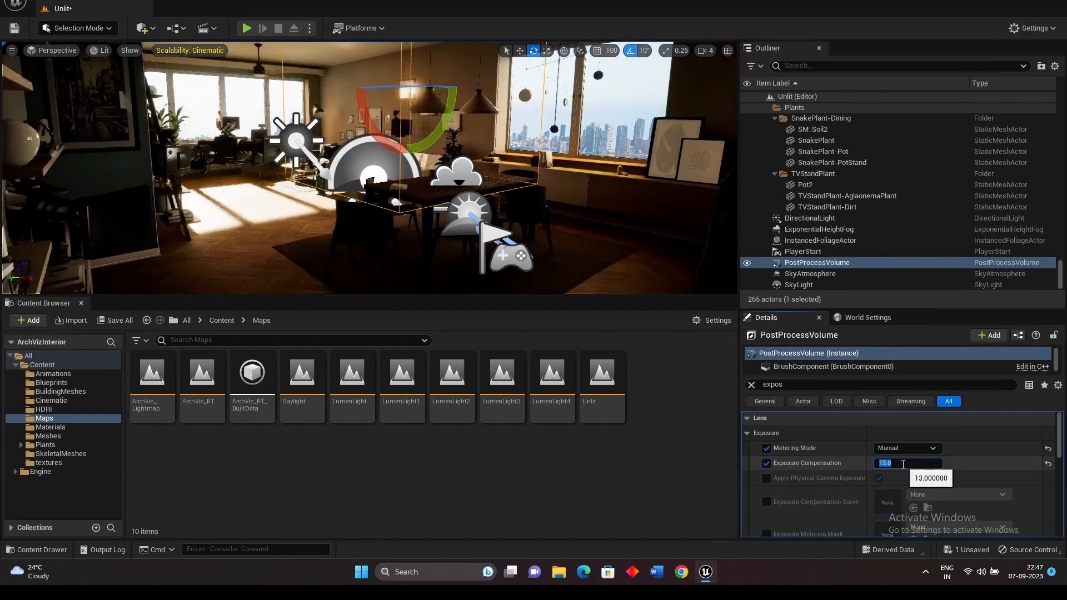
pyautogui.click(618, 518)
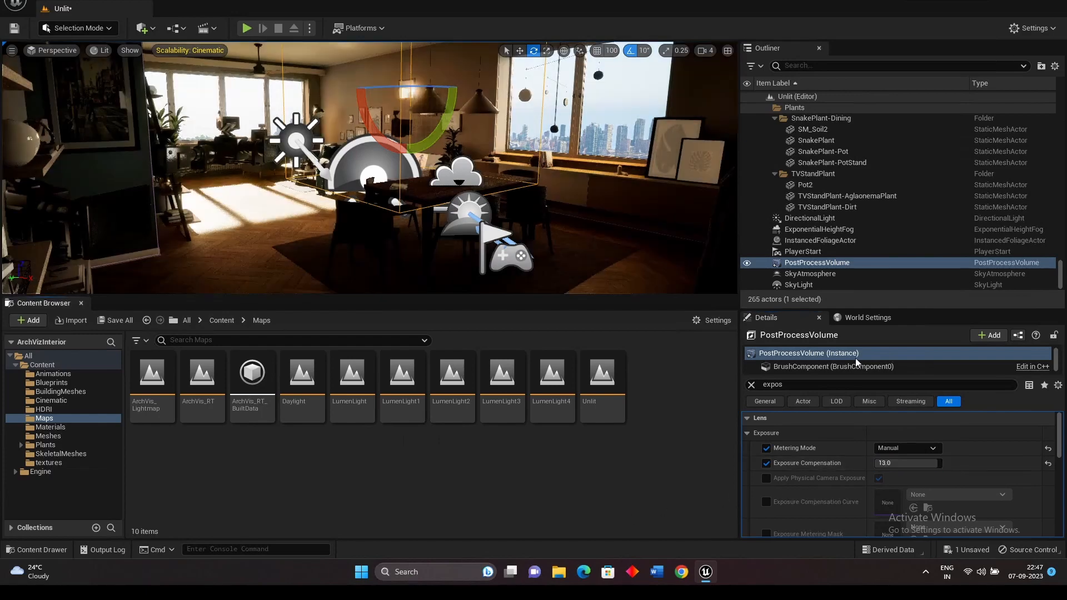
# Clear the property filter for the Sky Light and raise its Intensity Scale through 20 and 30 to 50.
pyautogui.click(817, 288)
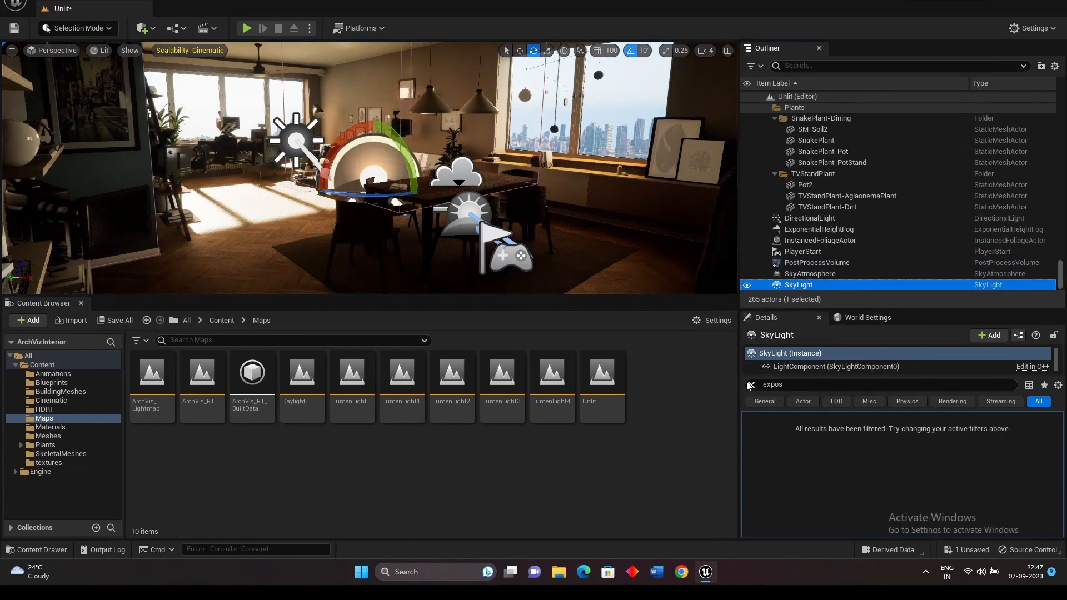
pyautogui.click(751, 384)
pyautogui.scroll(-5, 889, 489)
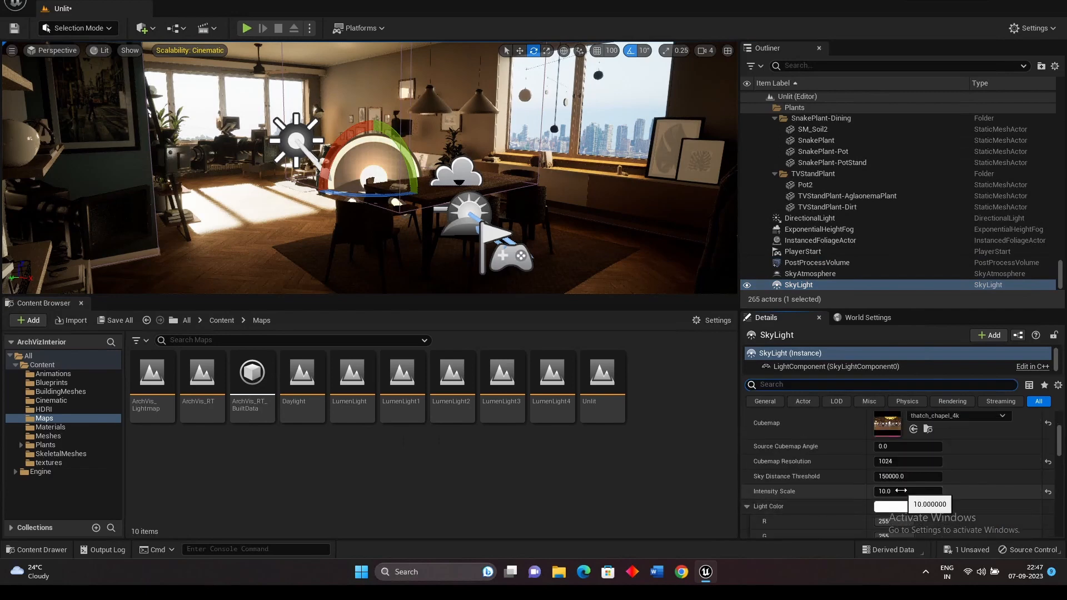
pyautogui.click(903, 492)
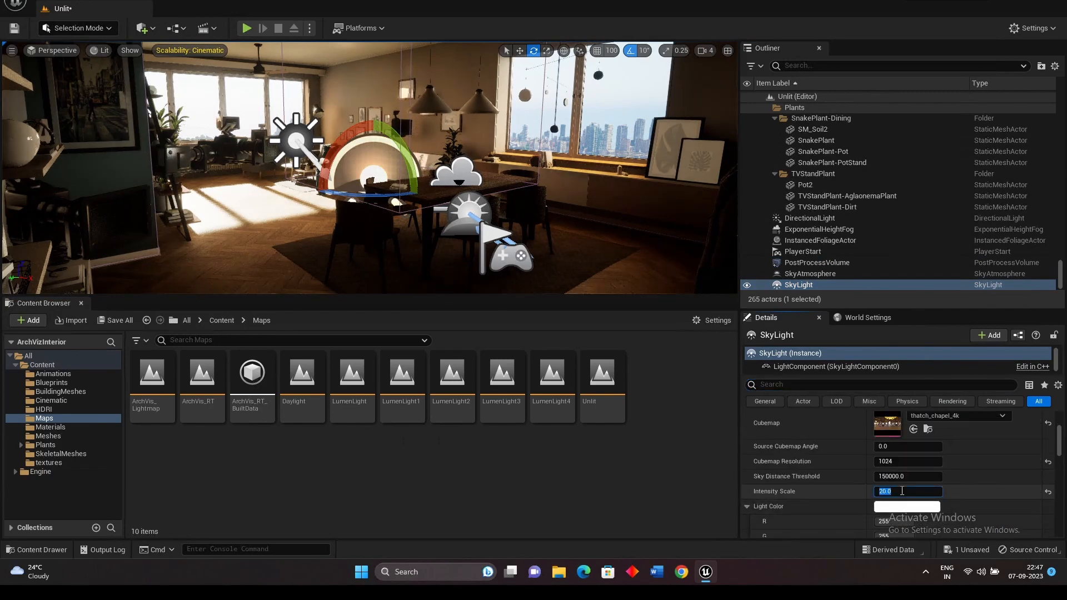
pyautogui.press('Return')
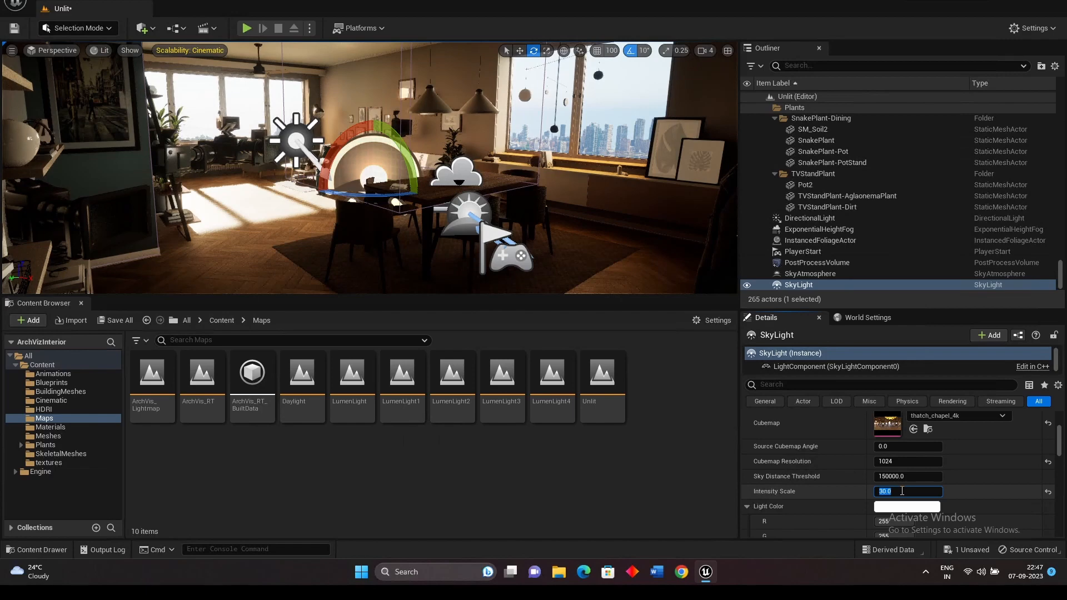
pyautogui.write('50')
pyautogui.press('Return')
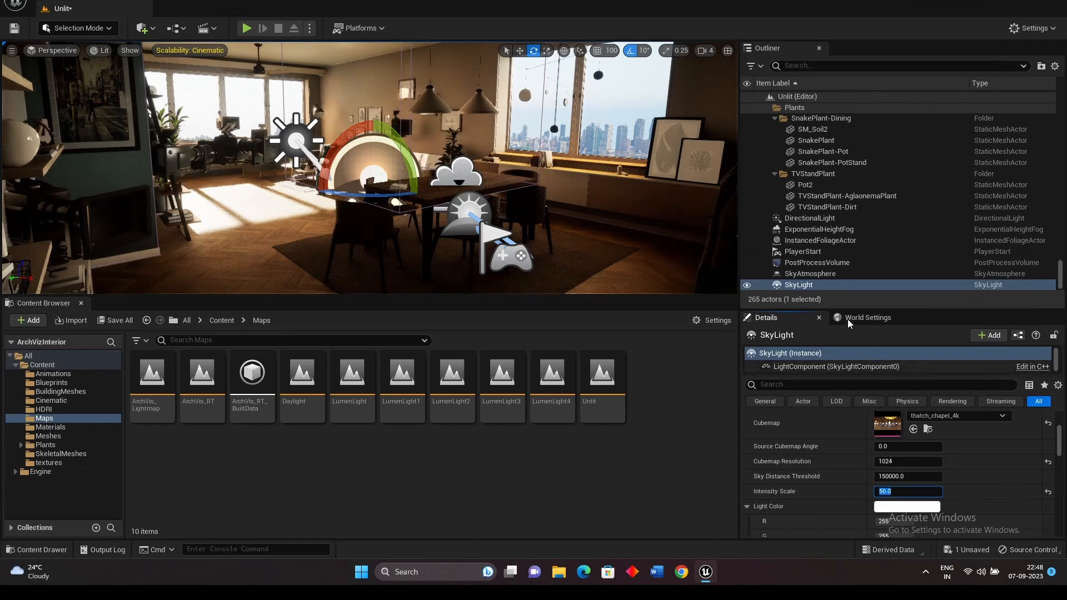
# Set the DirectionalLight's Indirect Lighting Intensity to 2.
pyautogui.click(825, 222)
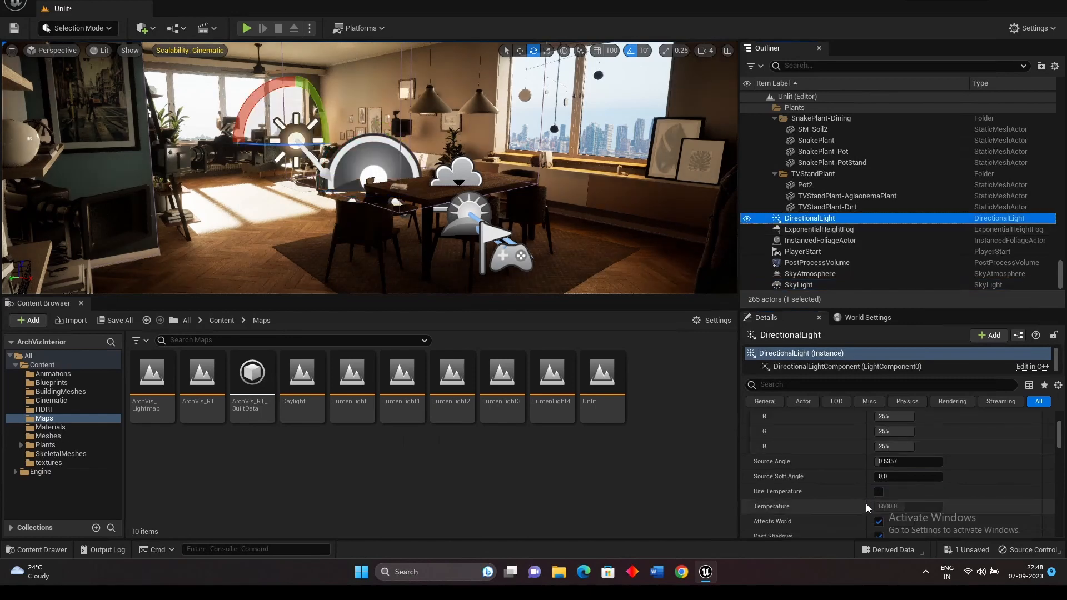
pyautogui.scroll(-2, 863, 462)
pyautogui.scroll(-3, 868, 458)
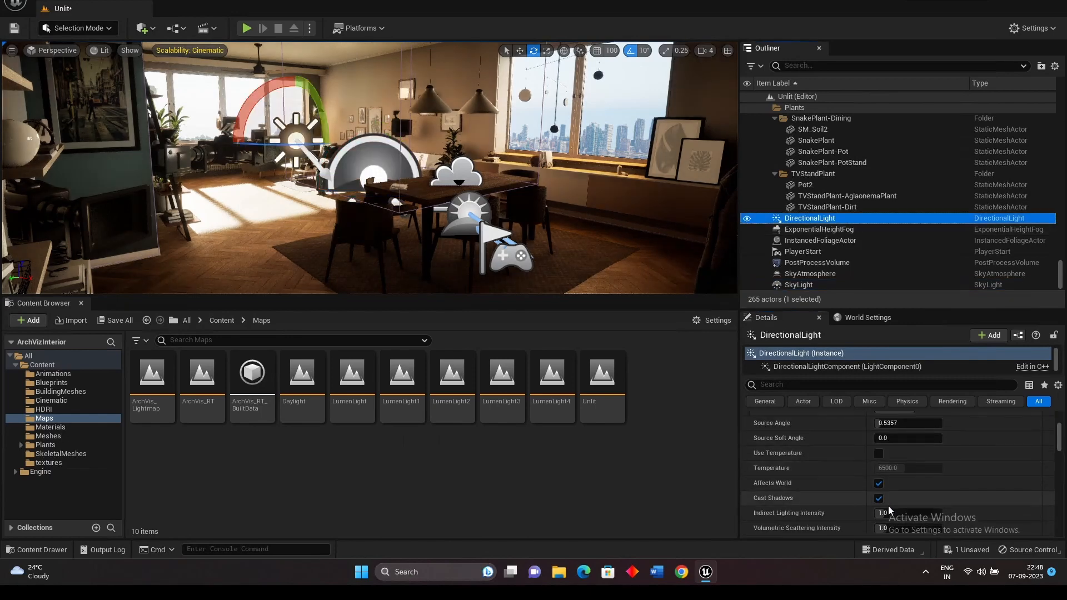
pyautogui.click(910, 493)
pyautogui.write('2')
pyautogui.press('Return')
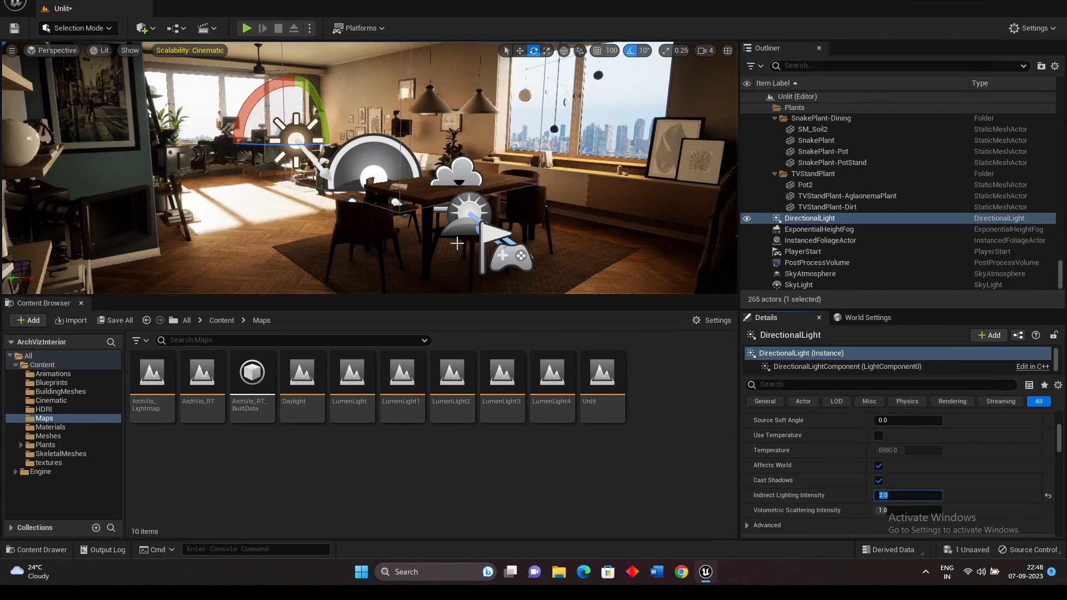
# Select the PostProcessVolume and filter its properties by "ray".
pyautogui.doubleClick(777, 264)
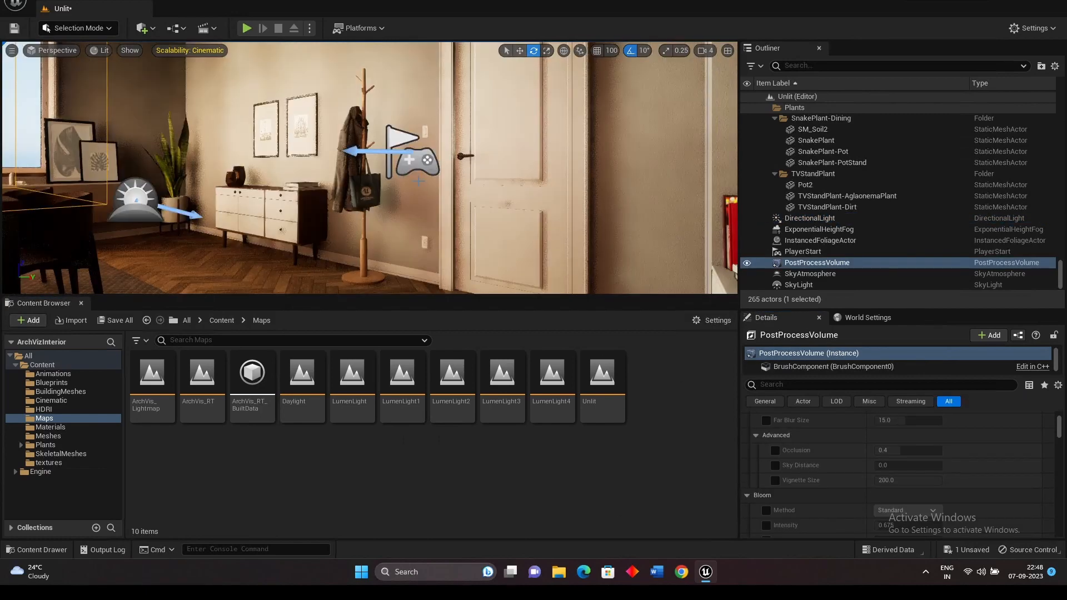
pyautogui.press('1')
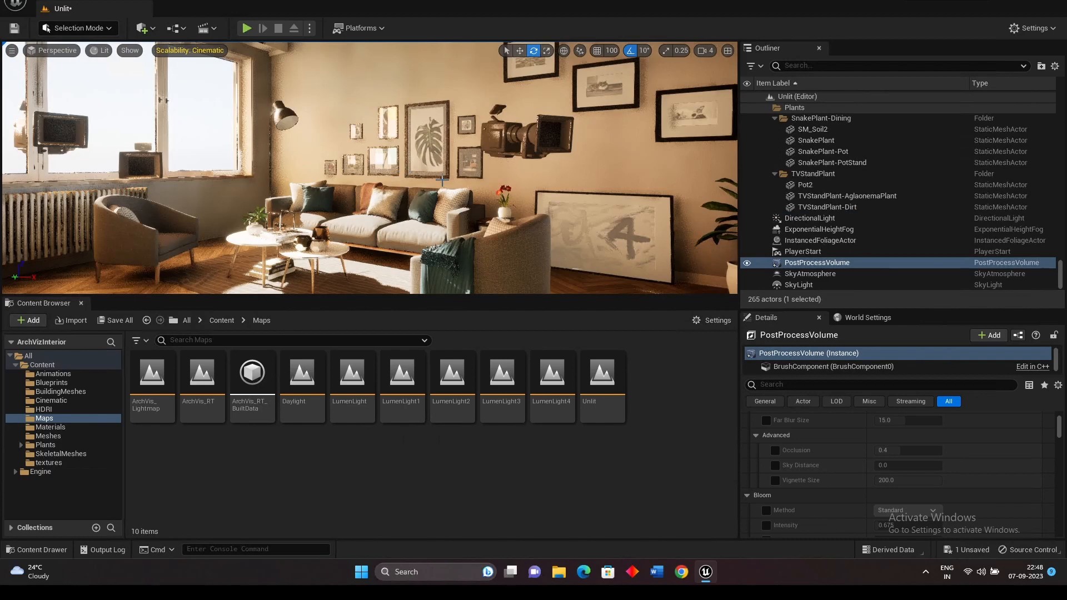
pyautogui.press('2')
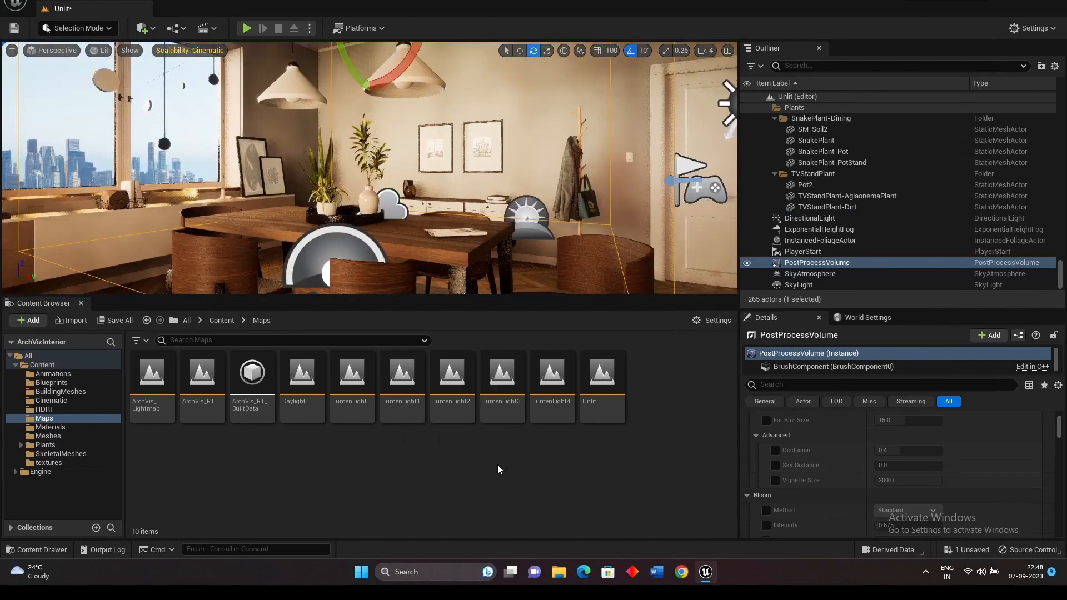
pyautogui.click(828, 273)
pyautogui.click(830, 262)
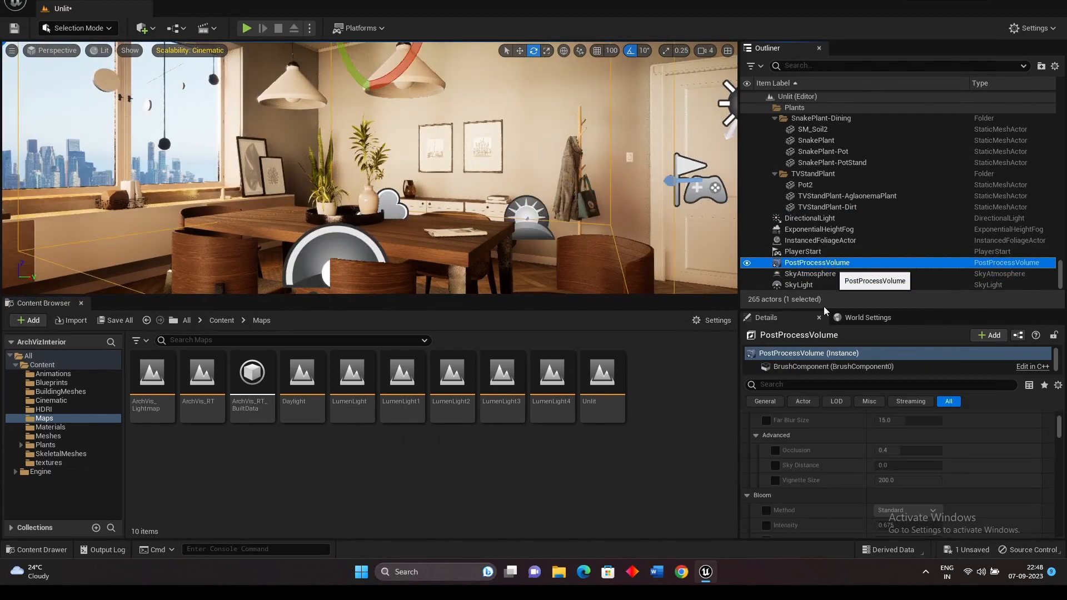
pyautogui.click(790, 384)
pyautogui.write('ray')
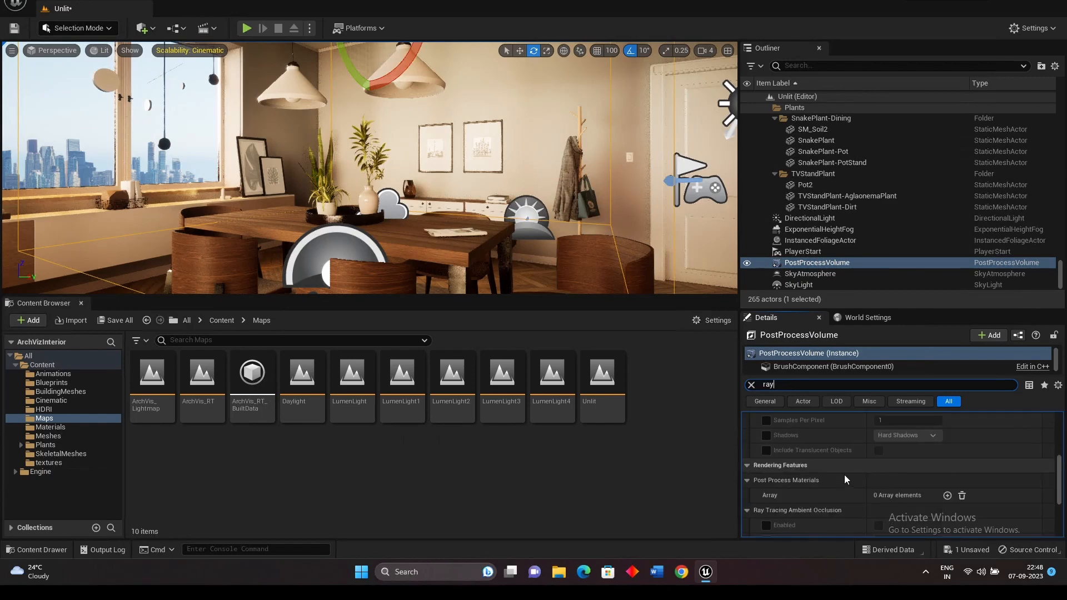
# Override Ray Tracing Global Illumination's Type, Max. Bounces and Samples Per Pixel, and set the Type to Final Gather.
pyautogui.click(766, 448)
pyautogui.click(766, 463)
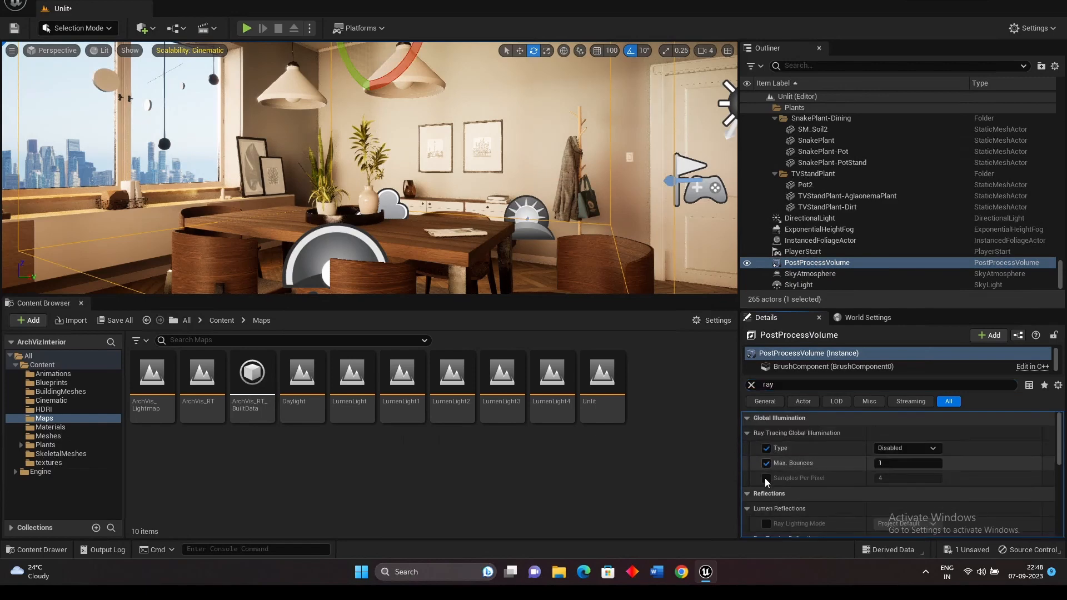
pyautogui.click(767, 478)
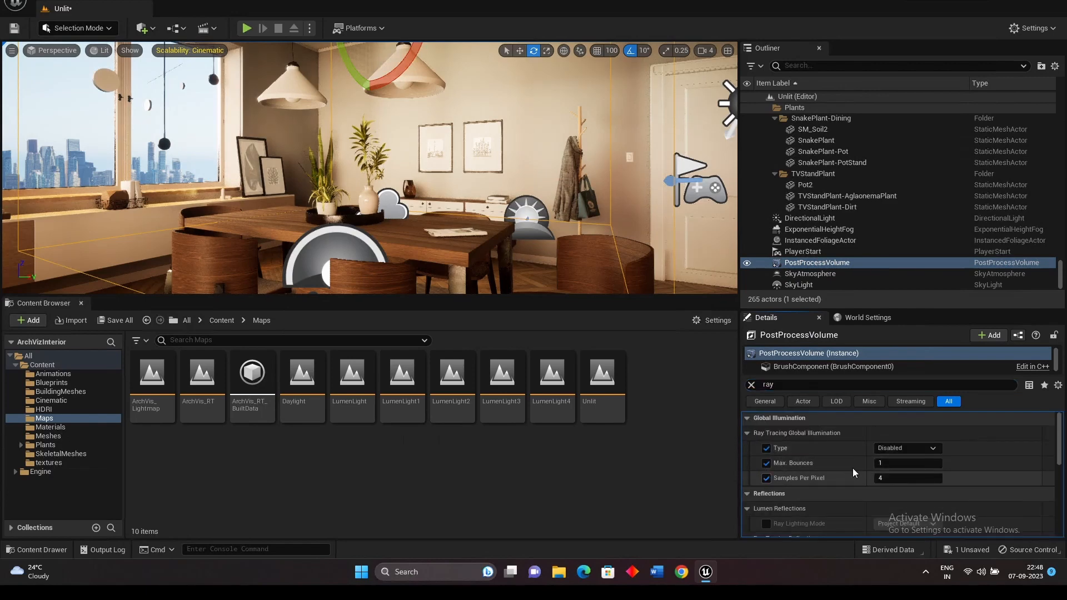
pyautogui.click(906, 448)
pyautogui.click(912, 480)
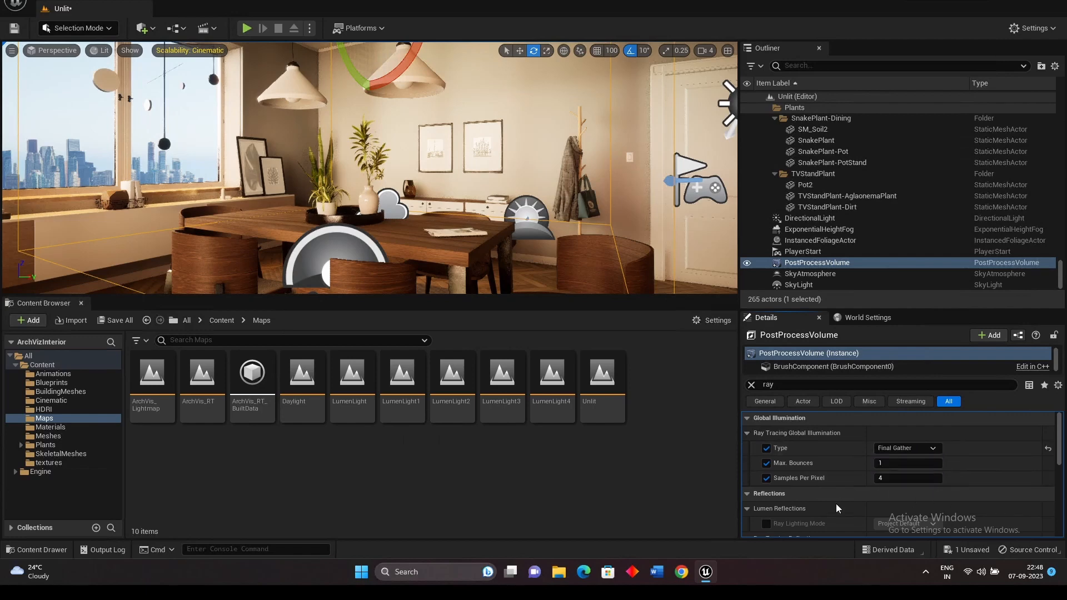
# Override the Lumen Reflections Ray Lighting Mode and set it to Hit Lighting for Reflections.
pyautogui.scroll(-2, 836, 505)
pyautogui.scroll(-2, 818, 489)
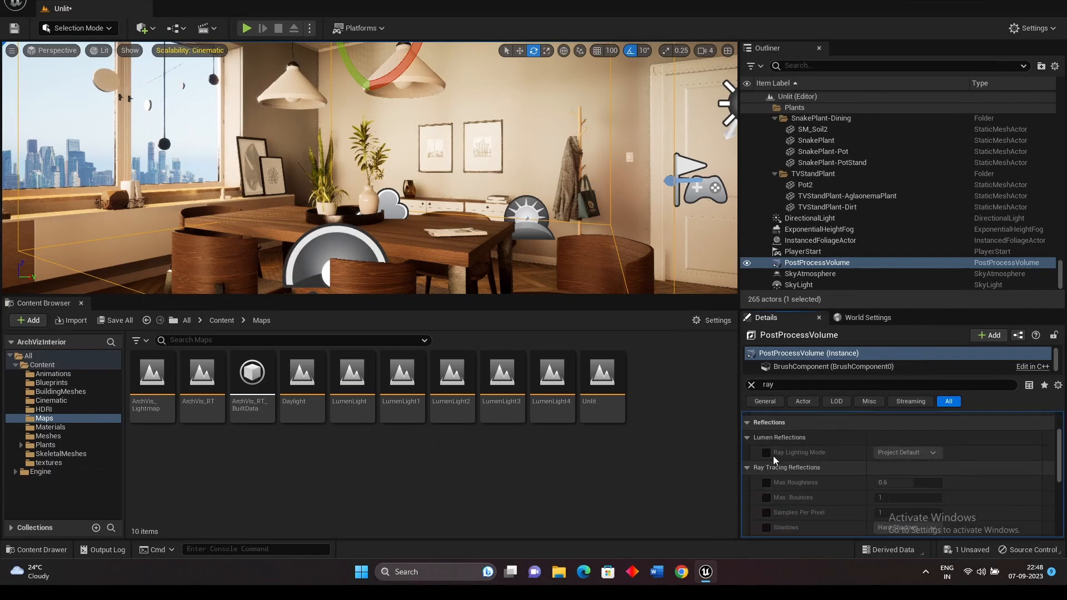
pyautogui.click(767, 452)
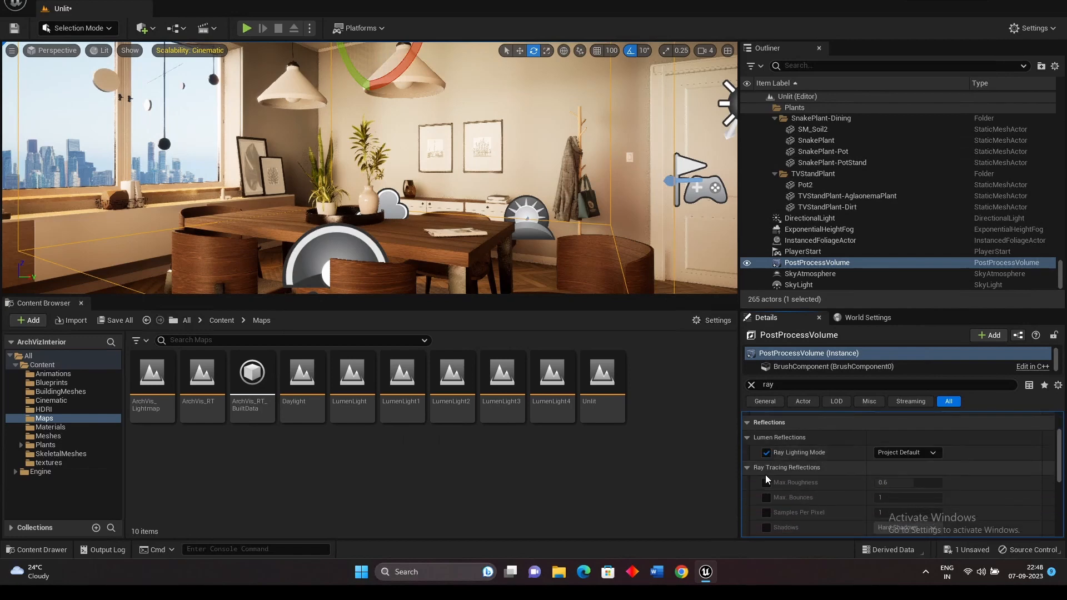
pyautogui.click(923, 452)
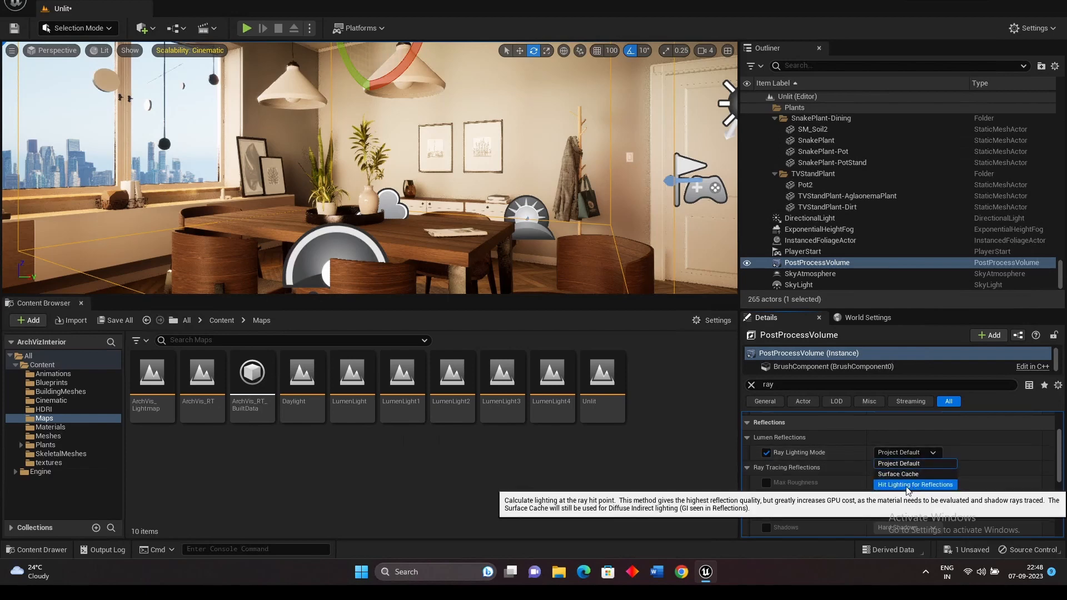
pyautogui.click(911, 486)
# Examine the reflections in the glass of the framed pictures above the living room sofa.
pyautogui.click(484, 204)
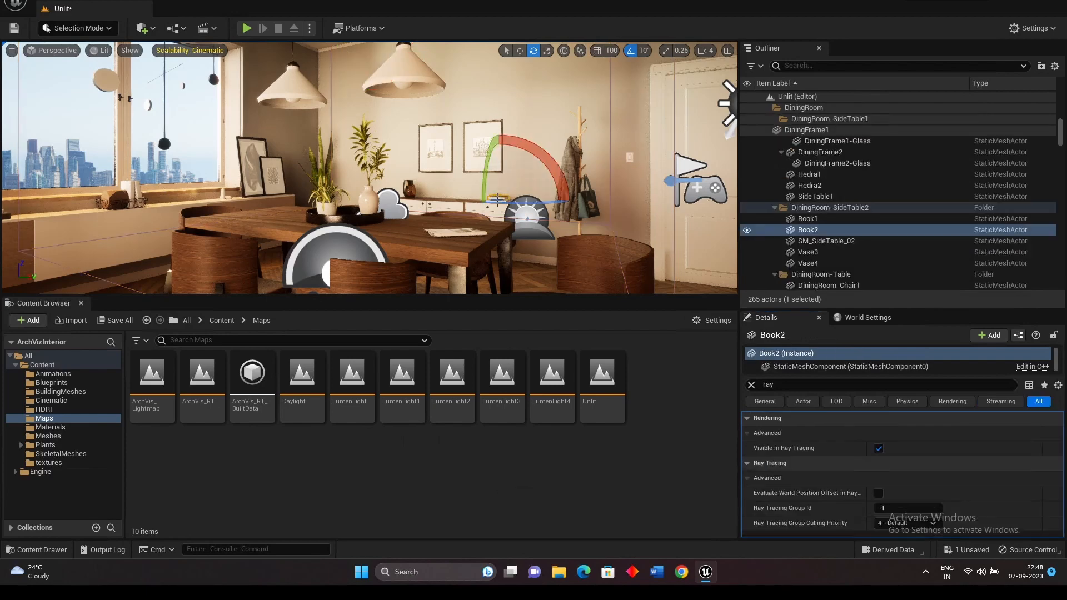
pyautogui.press('1')
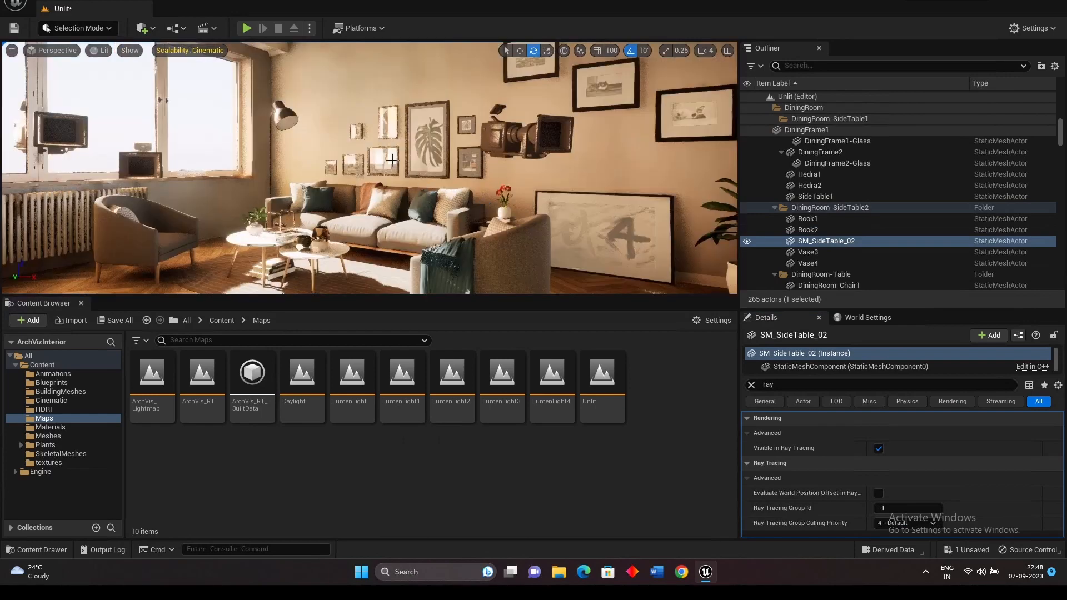
pyautogui.scroll(5, 381, 162)
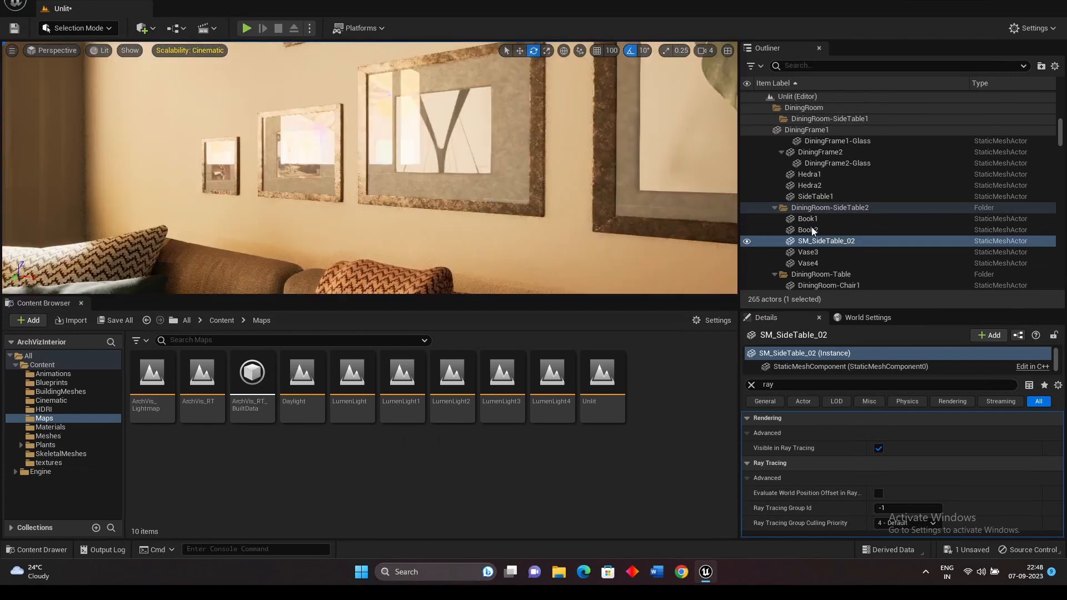
pyautogui.moveTo(1059, 130); pyautogui.dragTo(1062, 327)
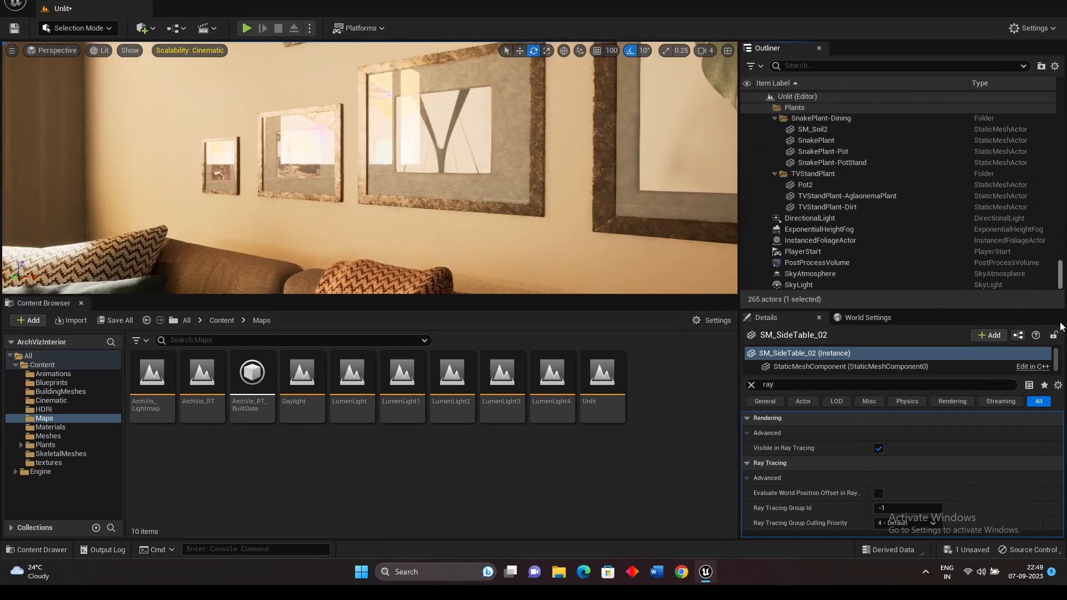
# Compare the PostProcessVolume's Ray Lighting Modes by switching to Project Default and back to Hit Lighting for Reflections.
pyautogui.click(851, 263)
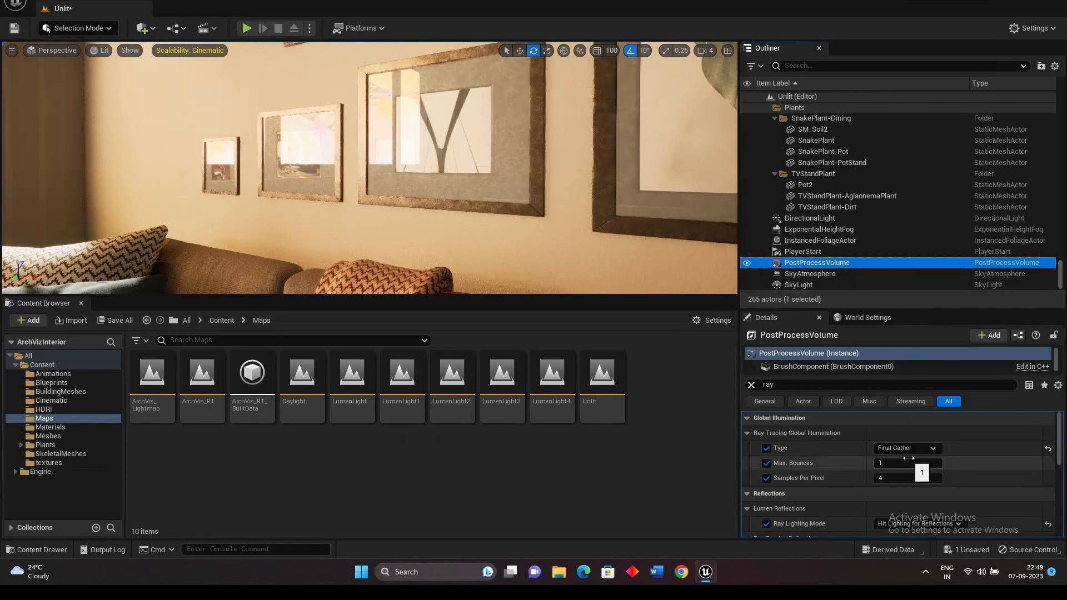
pyautogui.scroll(-1, 912, 490)
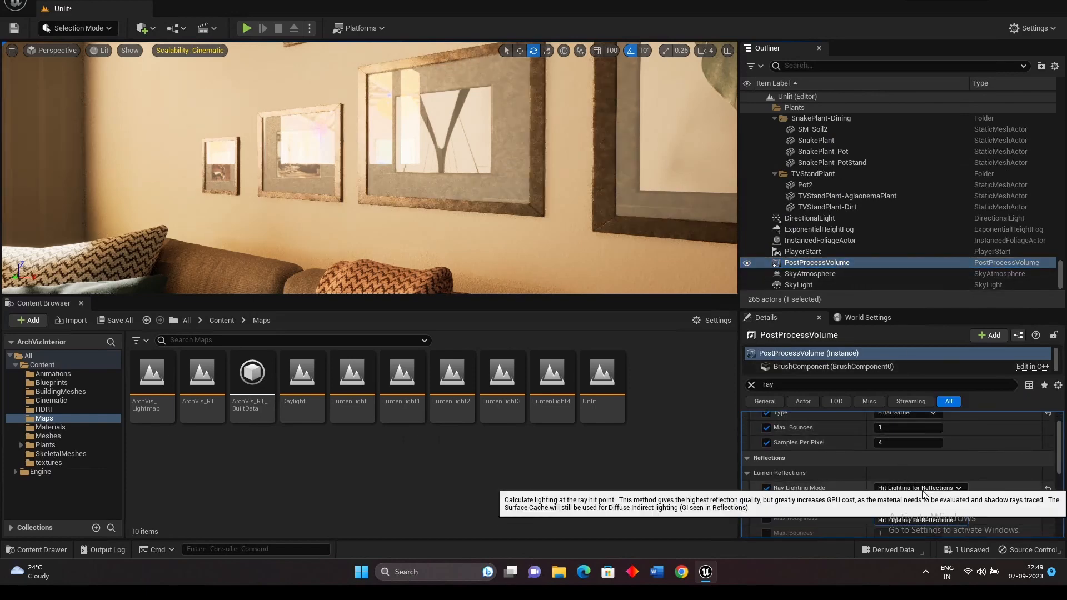
pyautogui.click(920, 488)
pyautogui.click(909, 499)
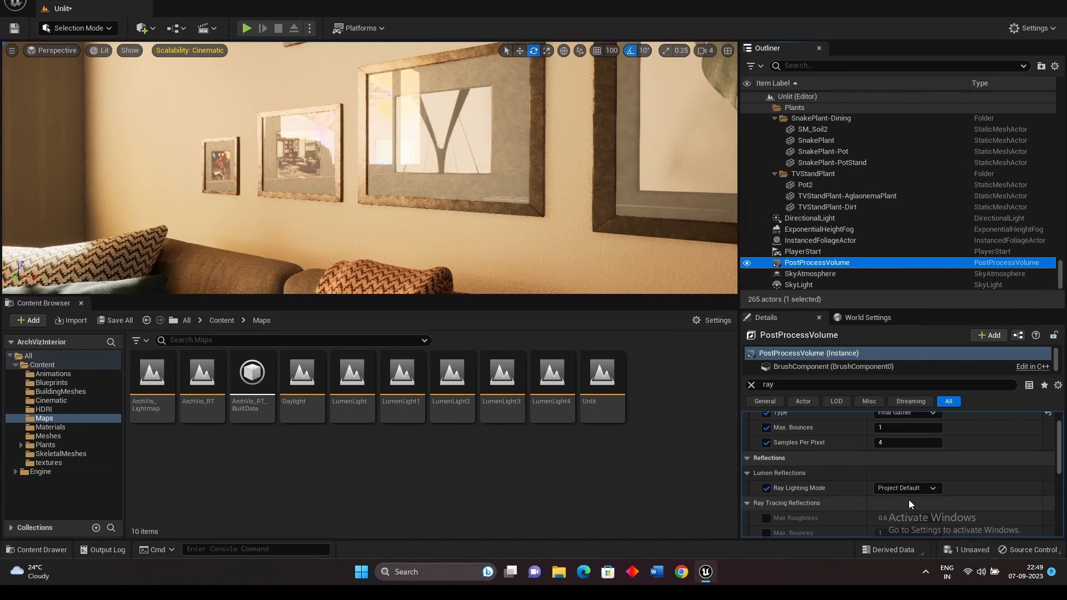
pyautogui.click(916, 488)
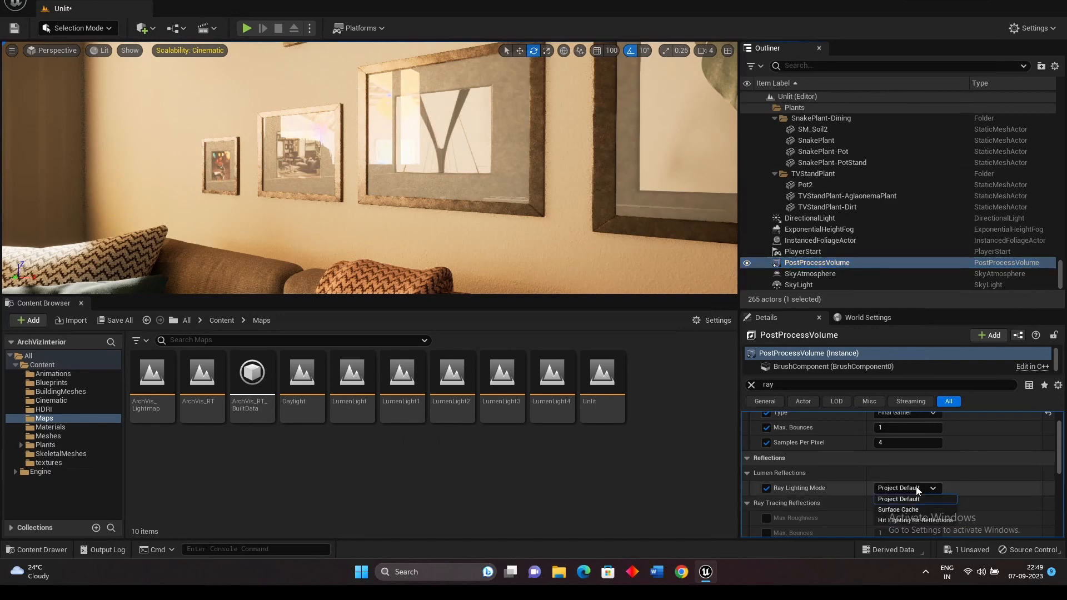
pyautogui.click(909, 520)
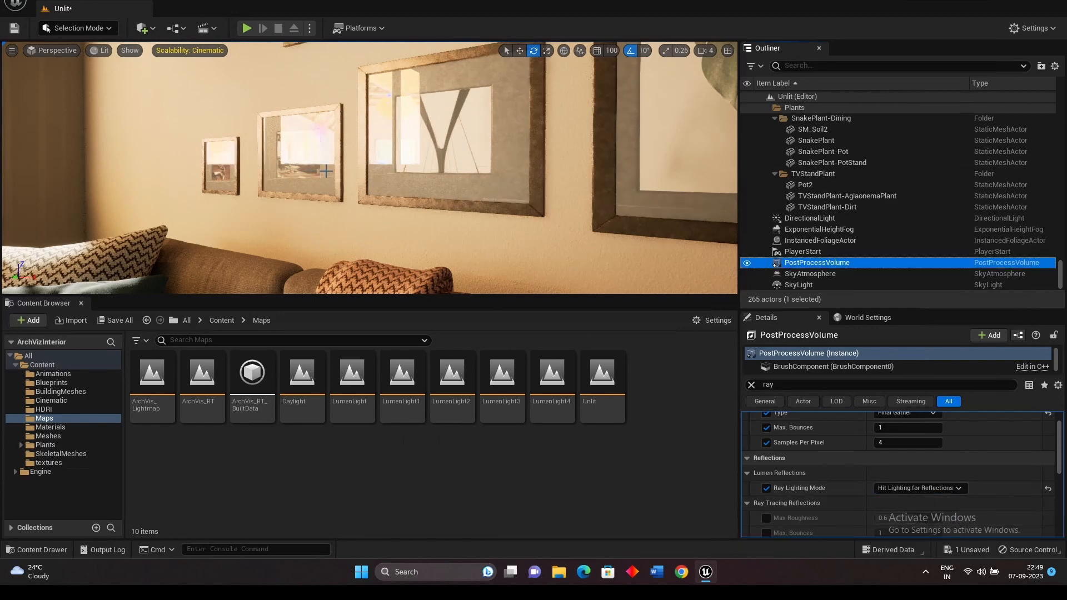
# Override Ray Tracing Reflections' Max Roughness, Max. Bounces, Samples Per Pixel and Shadows settings.
pyautogui.moveTo(326, 172); pyautogui.dragTo(326, 172, button='right')
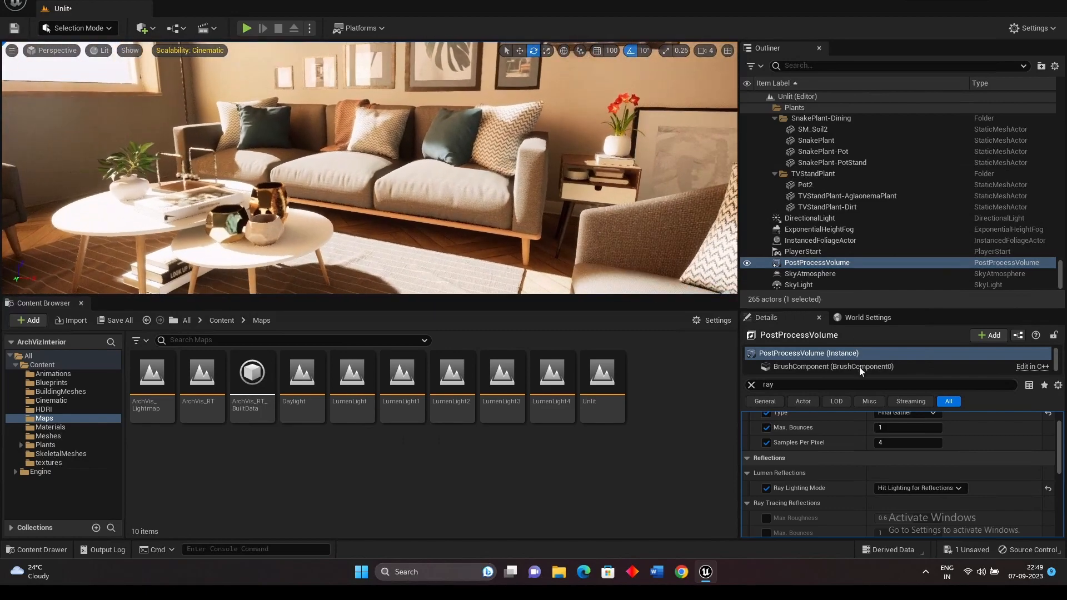
pyautogui.scroll(-1, 933, 492)
pyautogui.scroll(-1, 942, 493)
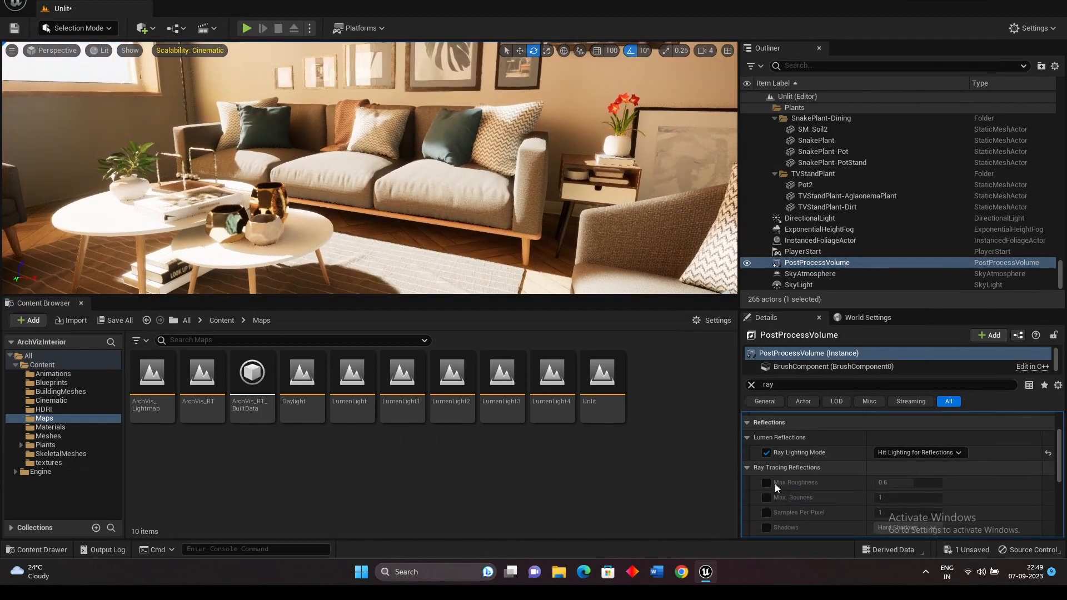
pyautogui.click(768, 483)
pyautogui.click(767, 498)
pyautogui.click(767, 512)
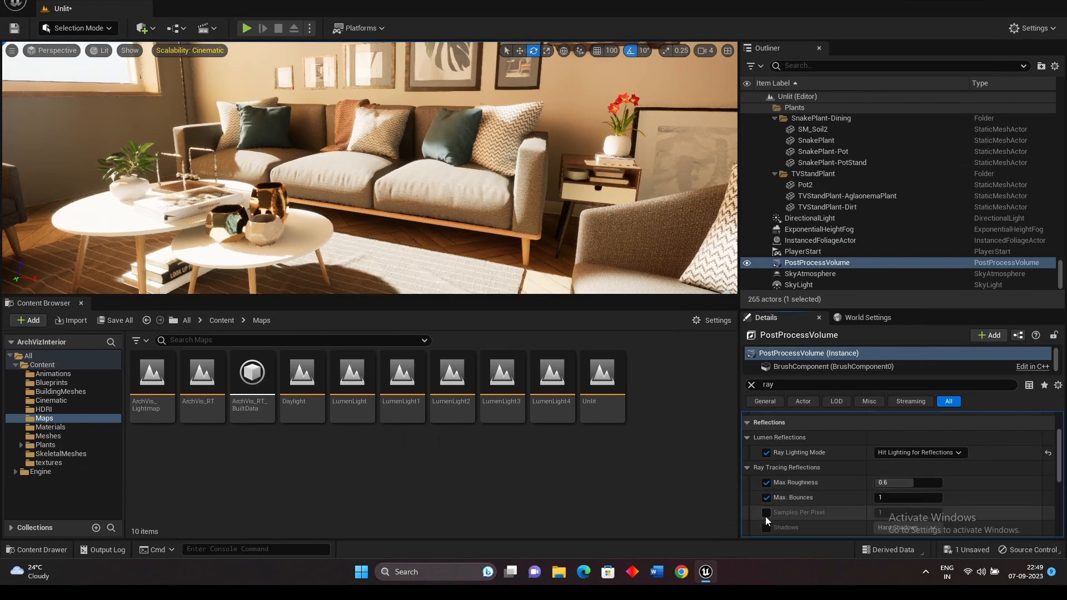
pyautogui.click(767, 527)
# Override Ray Tracing Ambient Occlusion's Enabled, Samples Per Pixel, Intensity and Radius settings, and enable the effect.
pyautogui.scroll(-4, 815, 521)
pyautogui.scroll(-4, 793, 504)
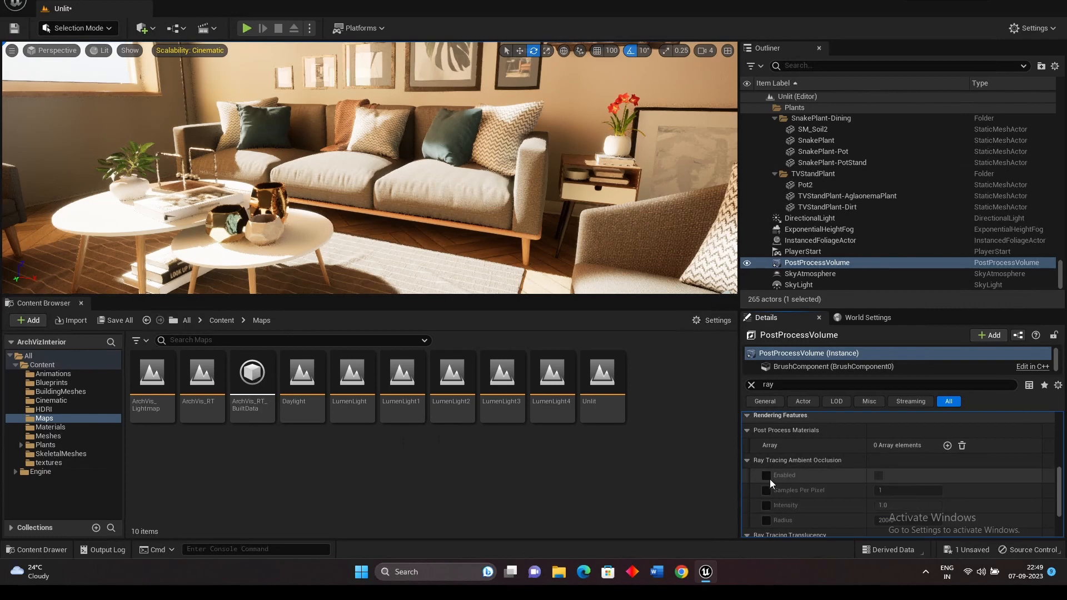
pyautogui.click(767, 476)
pyautogui.click(767, 491)
pyautogui.click(766, 505)
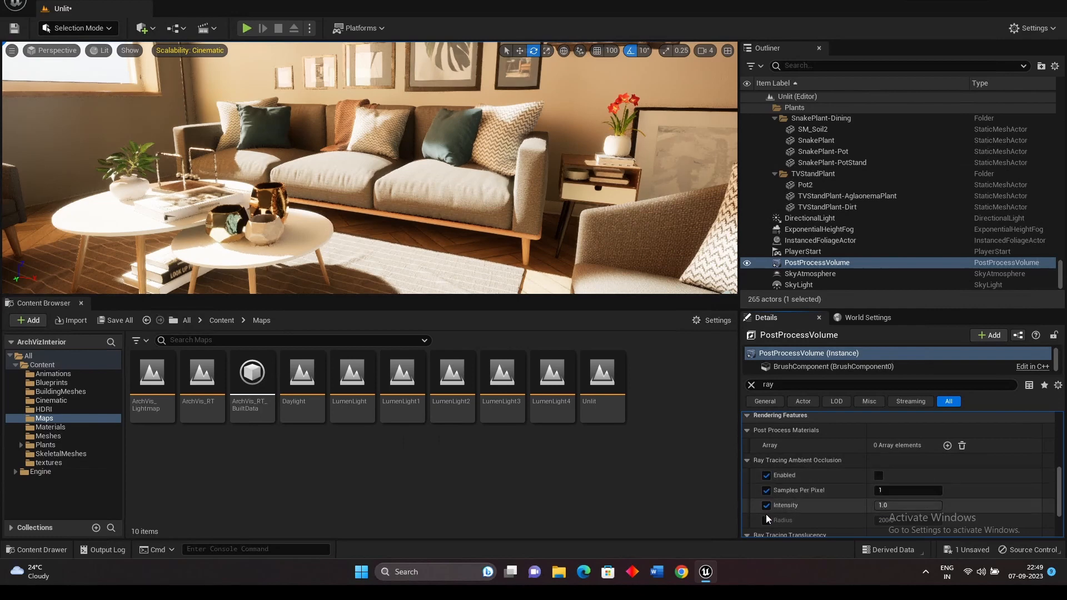
pyautogui.click(766, 521)
pyautogui.click(879, 475)
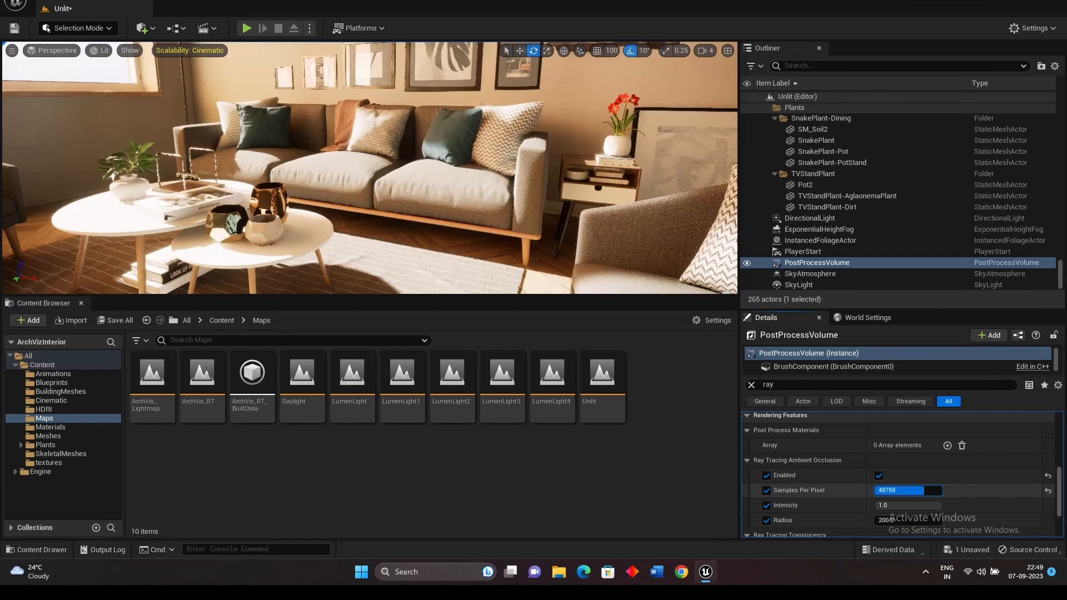
# Override Ray Tracing Translucency's Max Roughness, Max. Refraction Rays, Samples Per Pixel, Shadows and Refraction settings.
pyautogui.scroll(-5, 902, 487)
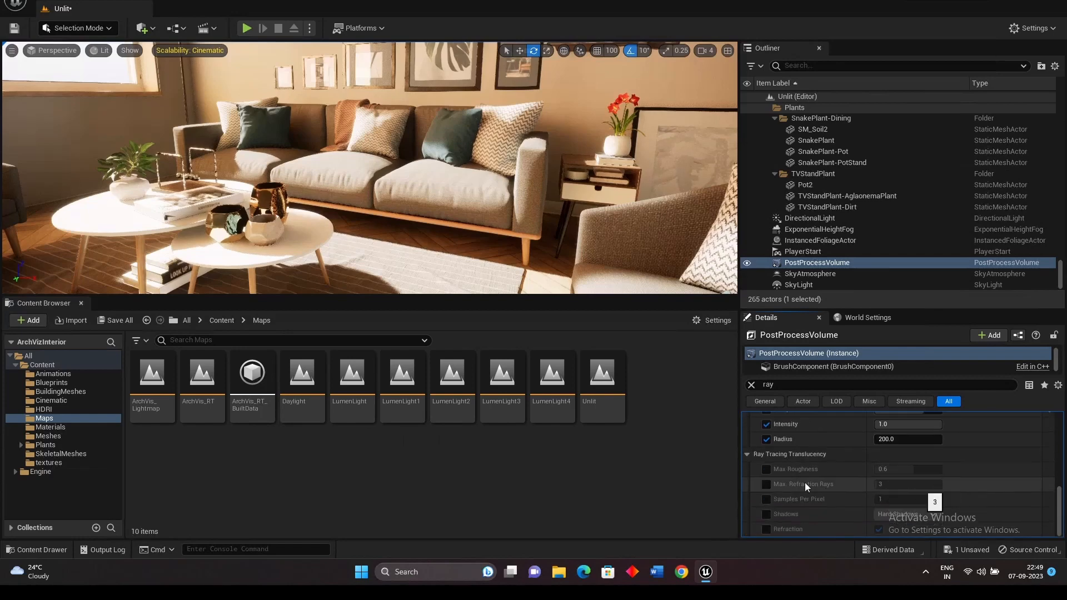
pyautogui.click(767, 469)
pyautogui.click(766, 484)
pyautogui.click(766, 499)
pyautogui.click(767, 514)
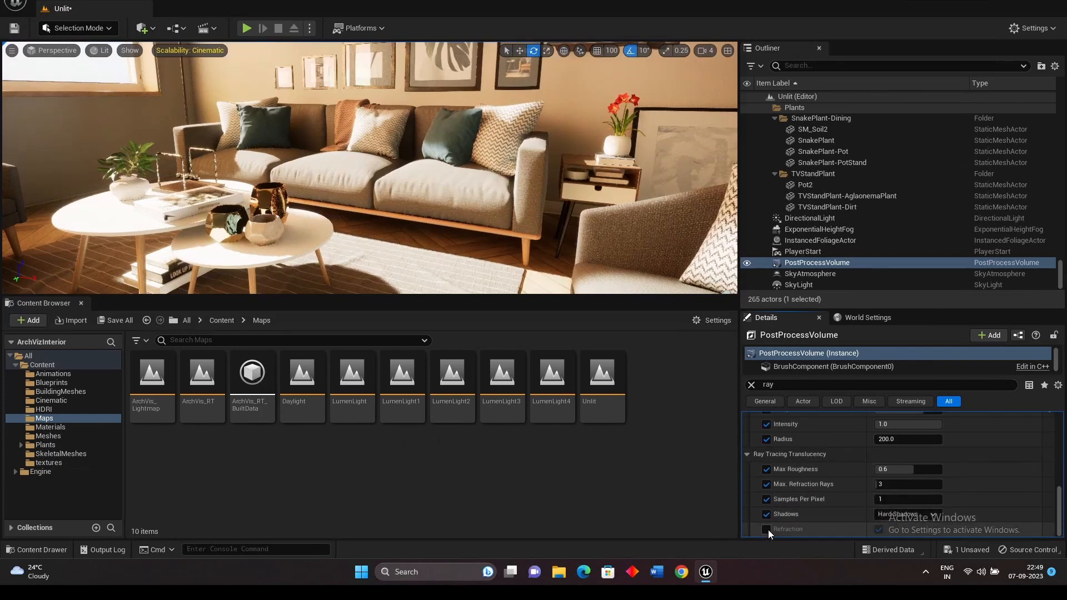
pyautogui.click(767, 529)
# Filter the PostProcessVolume's properties by "lumen" and override the Global Illumination Method.
pyautogui.scroll(5, 929, 487)
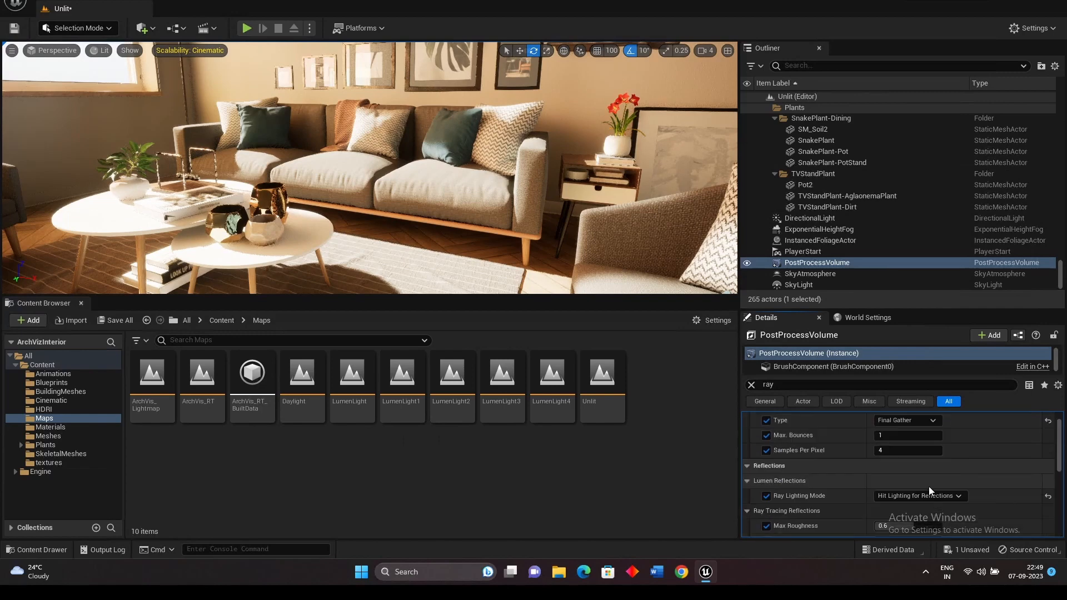
pyautogui.click(800, 385)
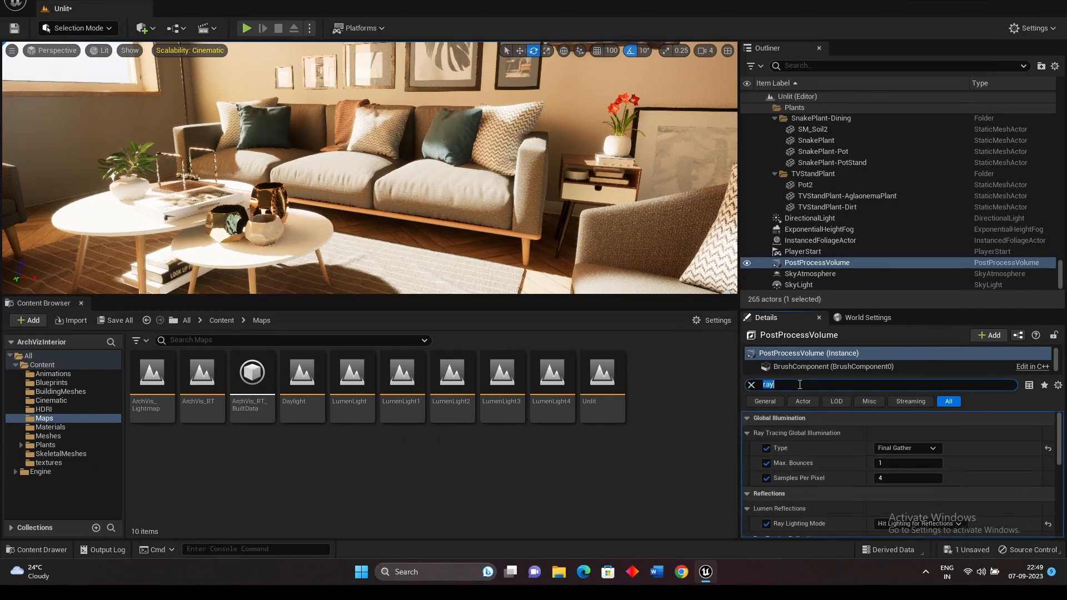
pyautogui.write('lumen')
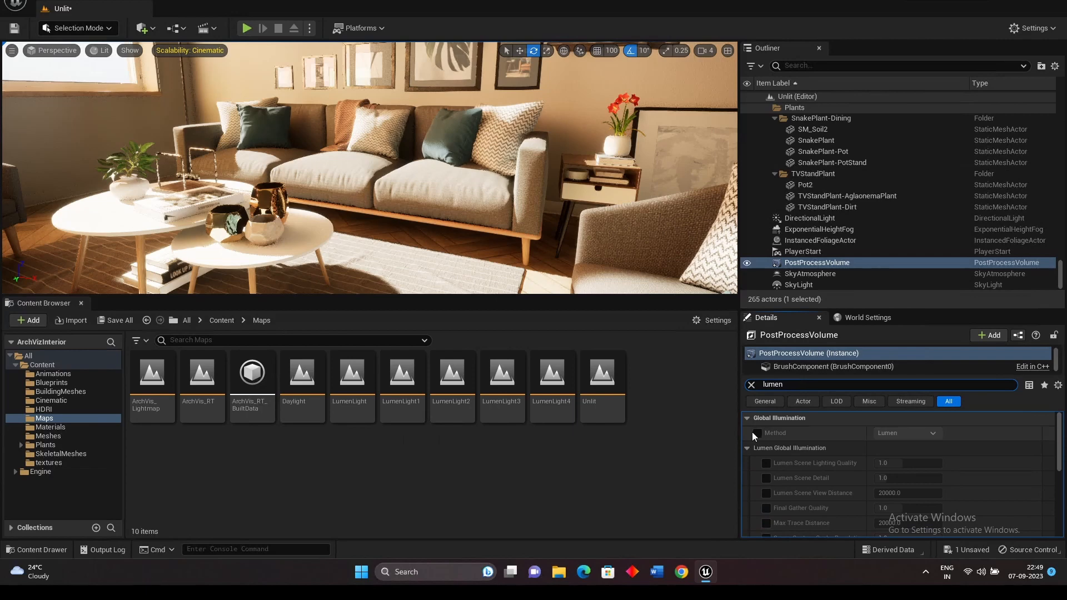
pyautogui.click(758, 433)
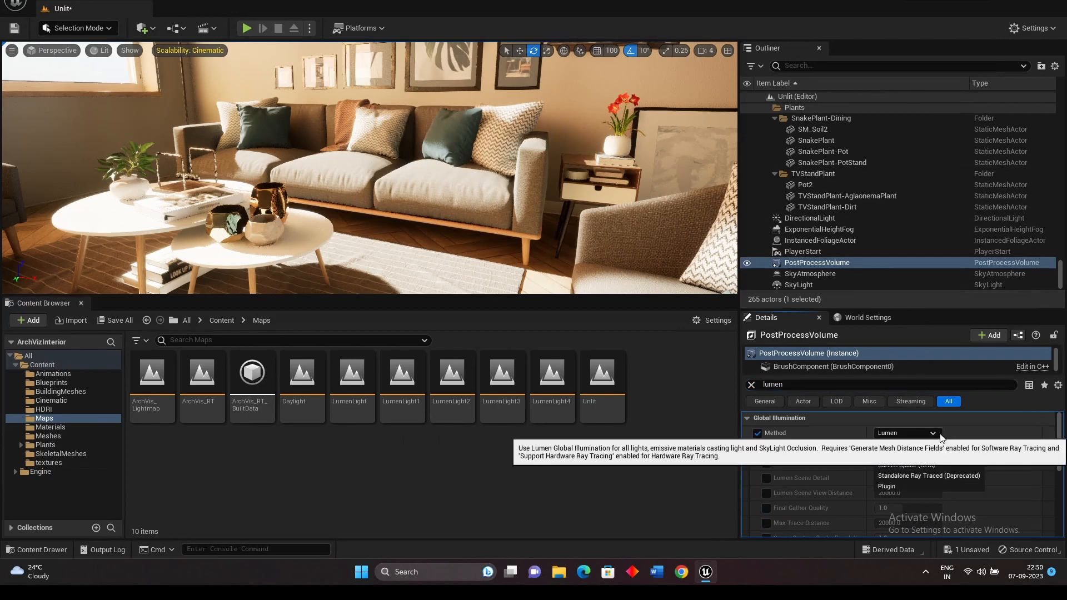
# Override Lumen Scene Lighting Quality, Lumen Scene Detail and Lumen Scene View Distance, and set the Lighting Quality to 1.63.
pyautogui.click(920, 434)
pyautogui.click(973, 436)
pyautogui.click(766, 463)
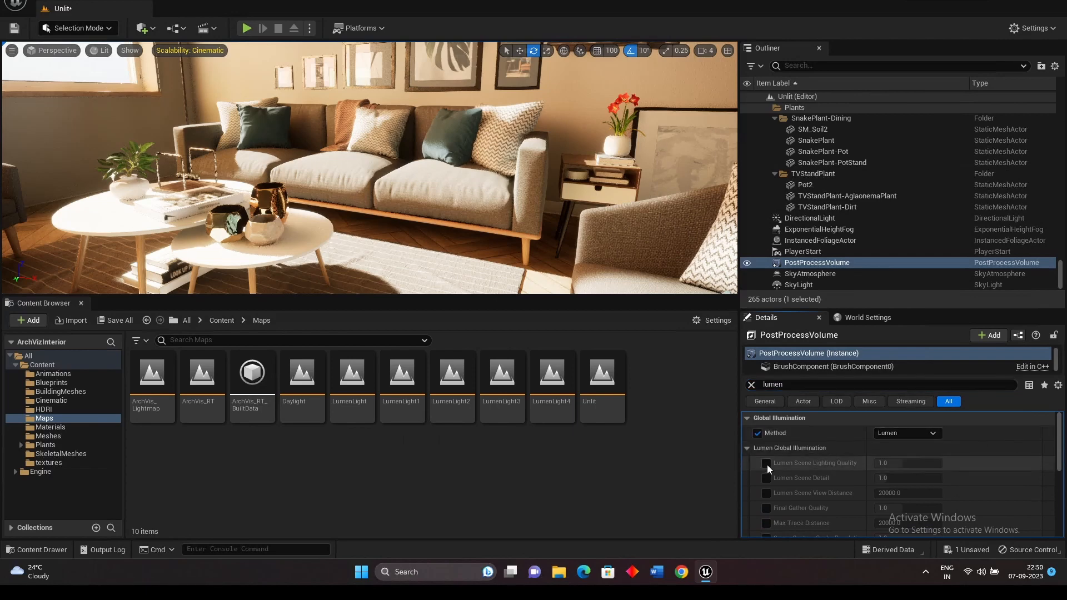
pyautogui.click(767, 478)
pyautogui.click(766, 493)
pyautogui.scroll(-2, 769, 500)
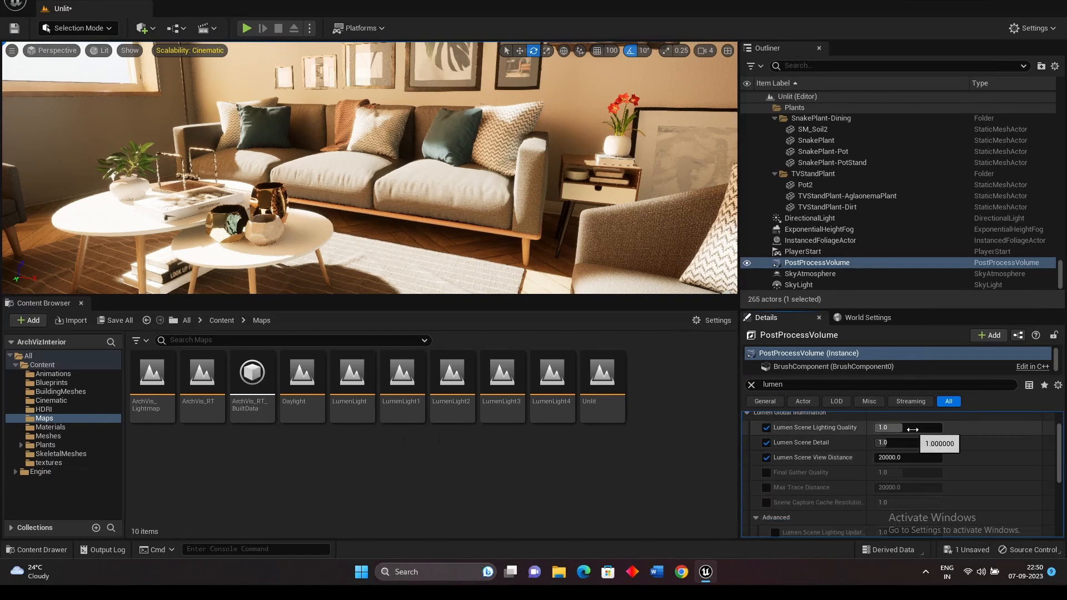
pyautogui.moveTo(890, 428); pyautogui.dragTo(928, 428)
# Override Lumen Global Illumination's Final Gather Quality, Max Trace Distance and Scene Capture Cache Resolution settings.
pyautogui.click(767, 473)
pyautogui.click(766, 488)
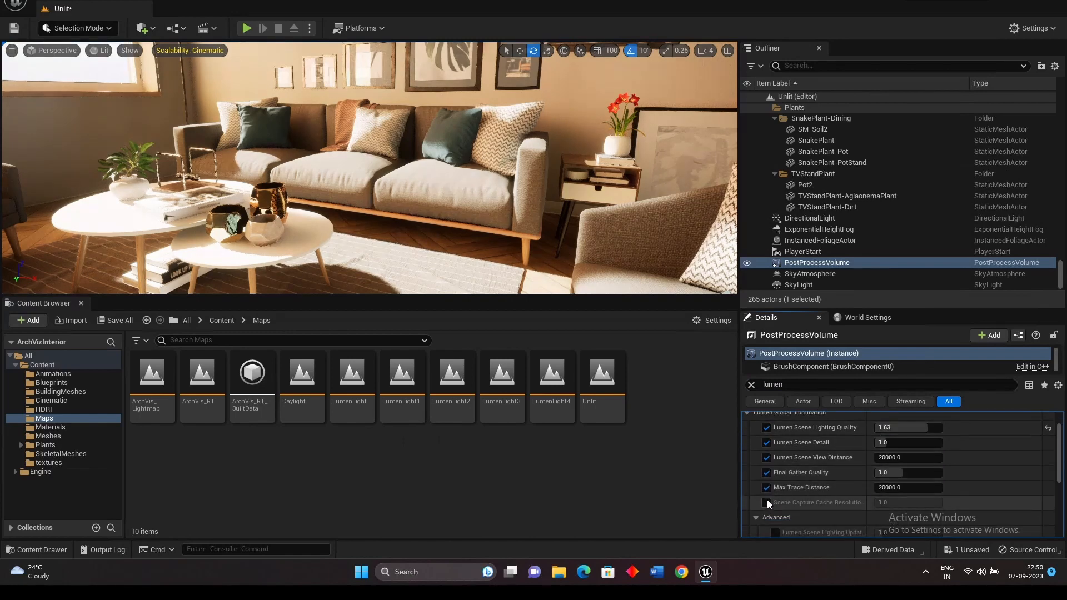
pyautogui.click(766, 503)
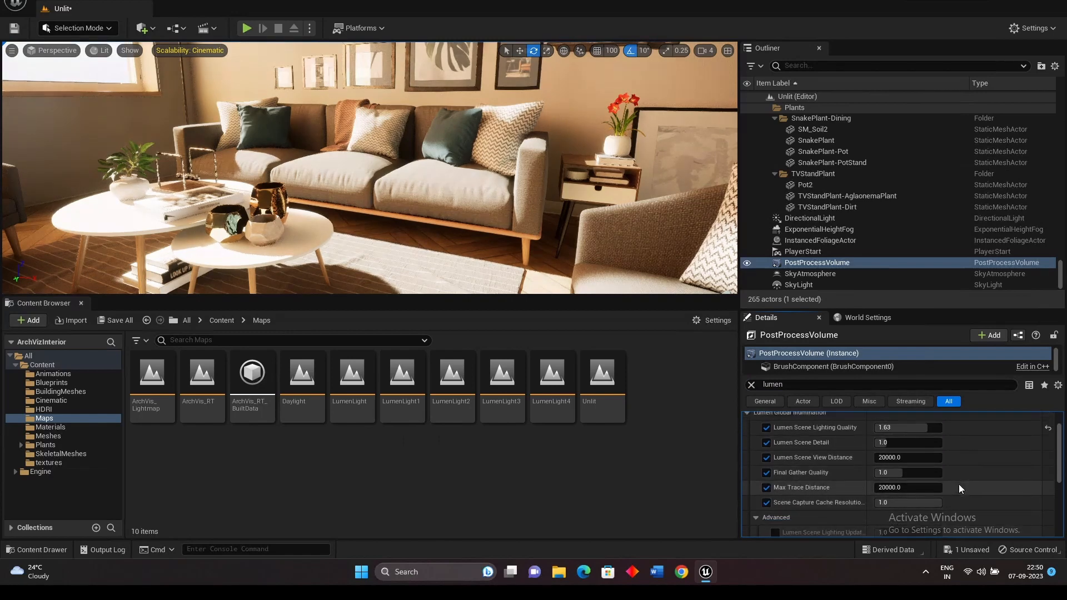
# Override the advanced Lumen settings for scene lighting update, final gather lighting update, Diffuse Color Boost, Skylight Leaking and Full Skylight Leaking Distance.
pyautogui.scroll(-3, 938, 472)
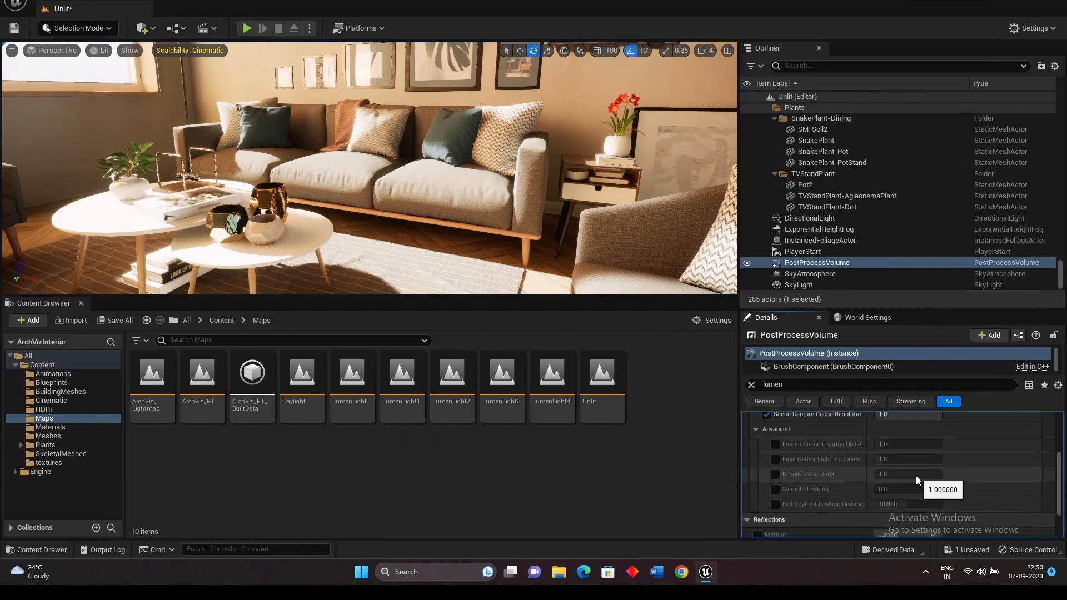
pyautogui.click(779, 445)
pyautogui.click(775, 459)
pyautogui.click(776, 475)
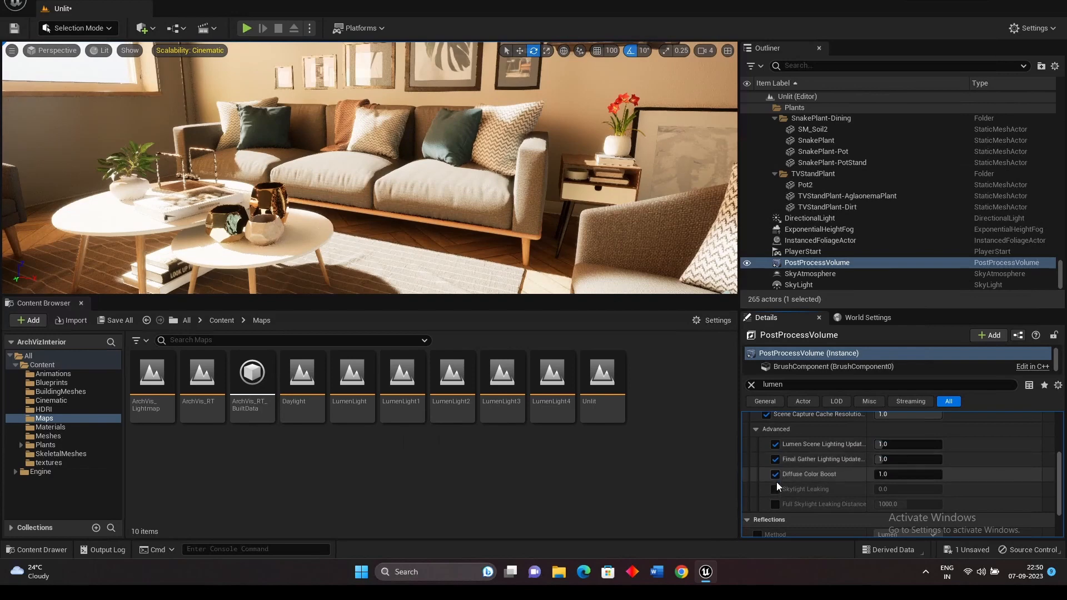
pyautogui.click(776, 489)
pyautogui.click(776, 504)
pyautogui.scroll(-2, 898, 515)
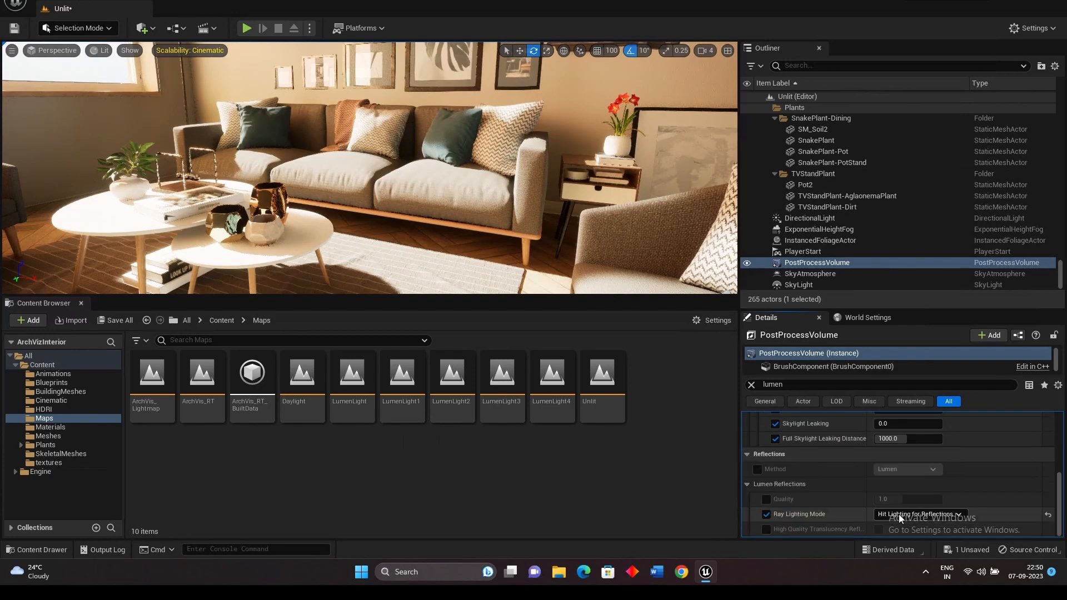
pyautogui.click(759, 469)
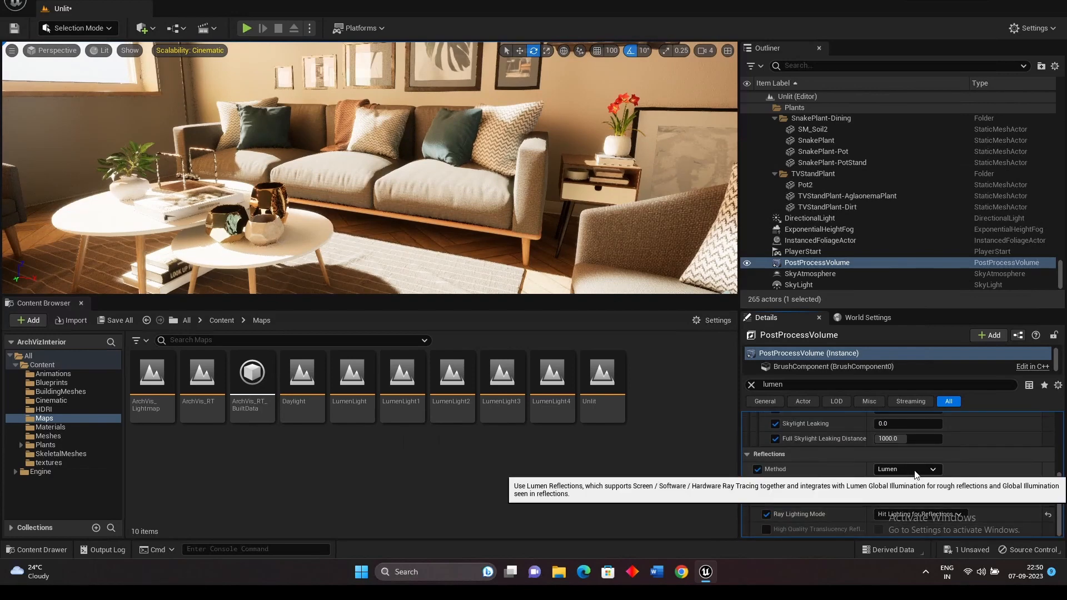
pyautogui.click(908, 469)
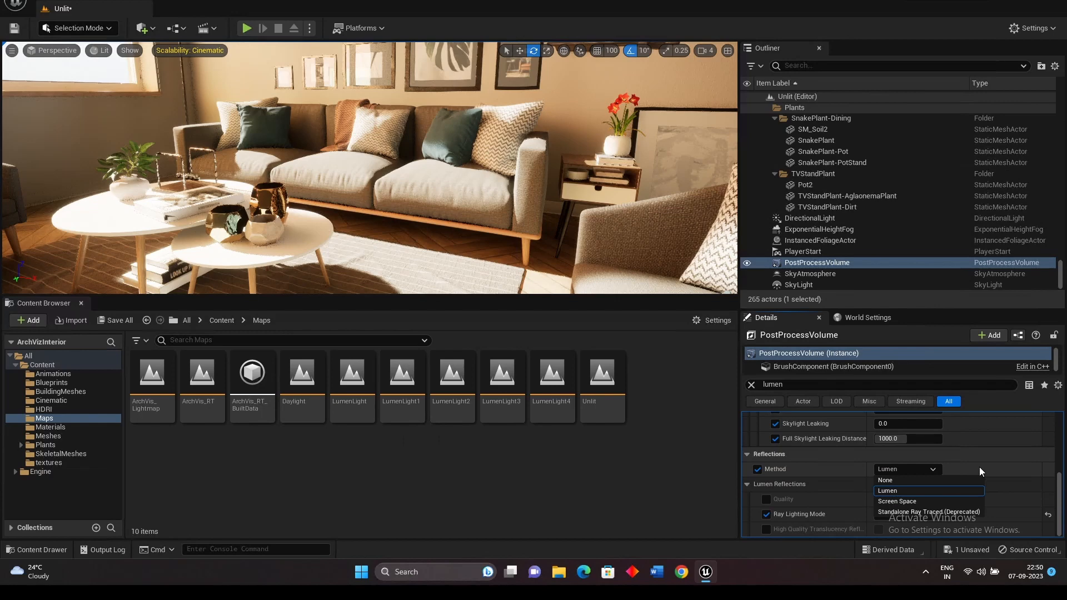
pyautogui.click(759, 470)
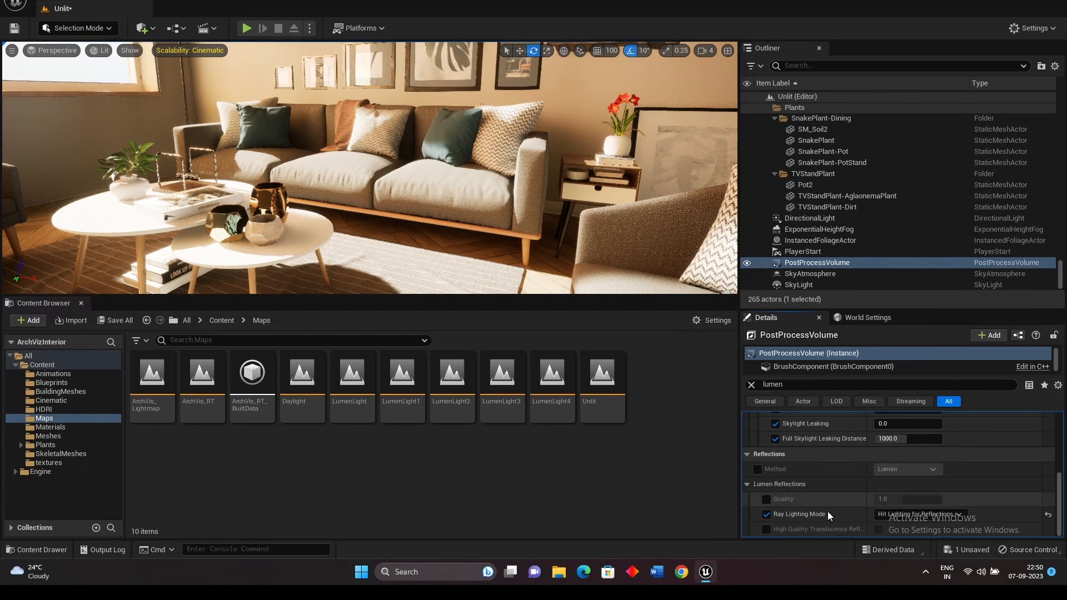
# Override Lumen Reflections' Quality at 2.0, and override and enable High Quality Translucency Reflections.
pyautogui.click(766, 499)
pyautogui.moveTo(904, 499); pyautogui.dragTo(920, 499)
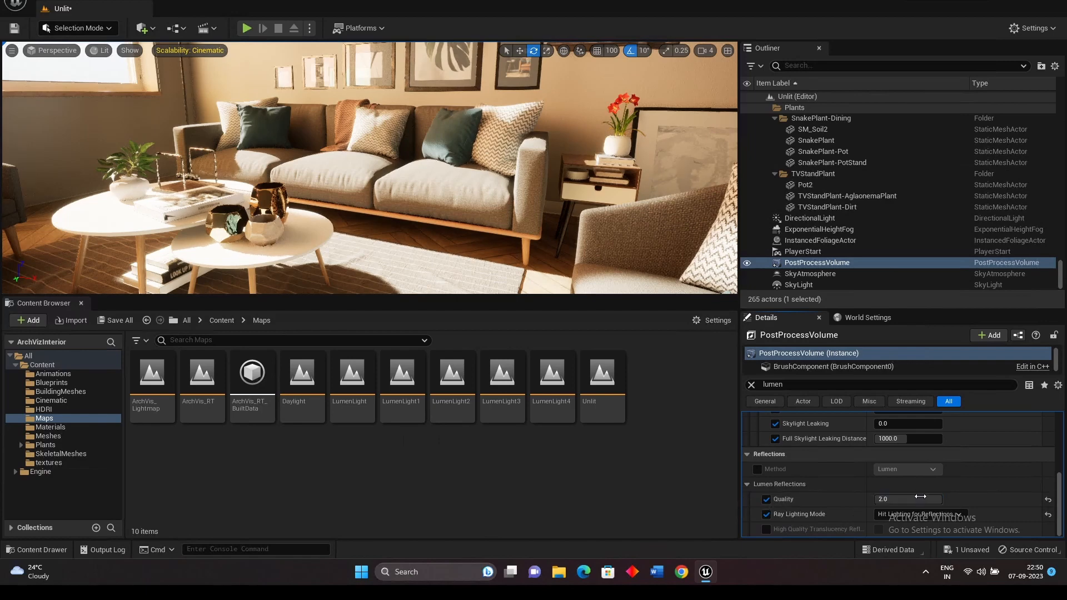
pyautogui.click(766, 529)
pyautogui.click(880, 529)
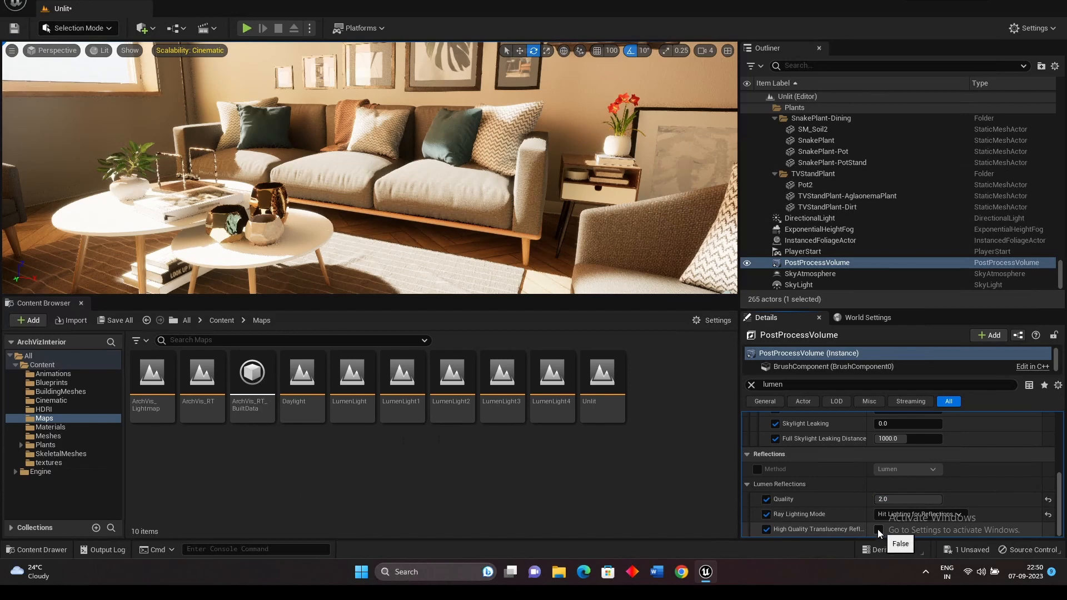
pyautogui.click(758, 470)
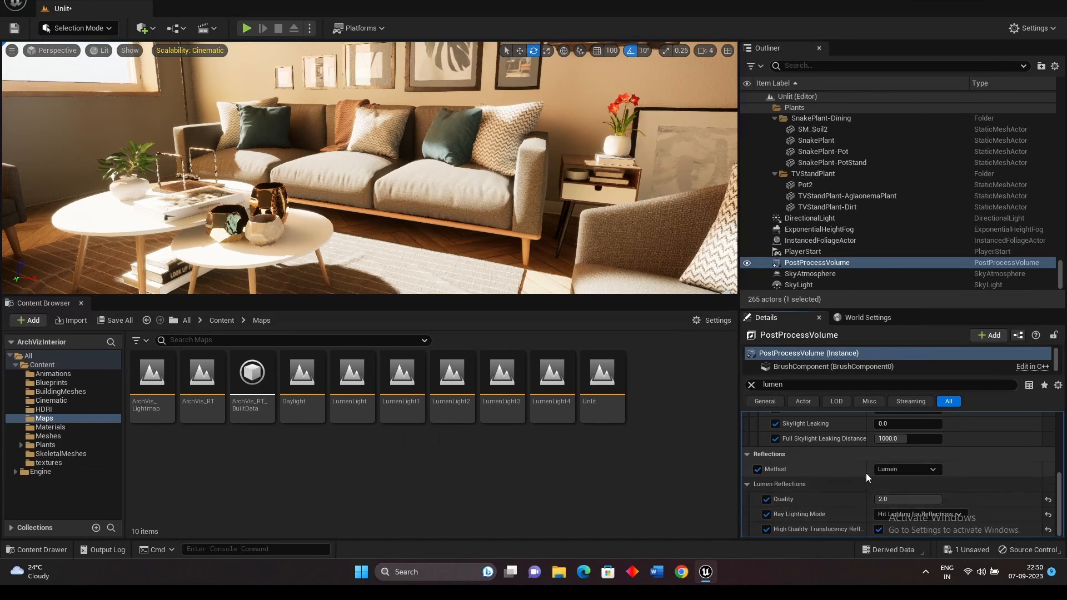
pyautogui.click(926, 470)
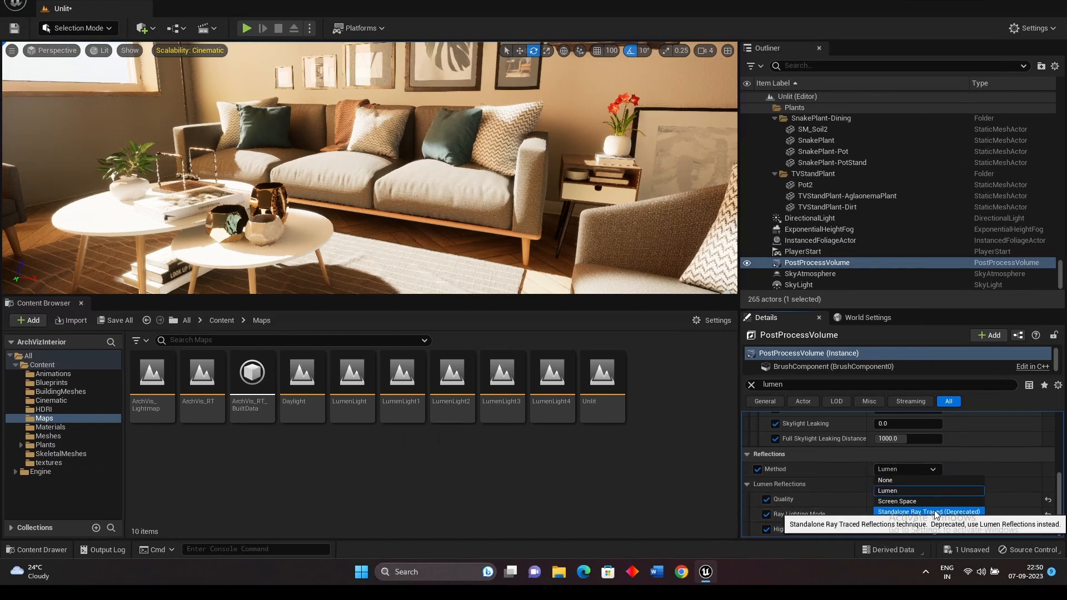
pyautogui.click(756, 469)
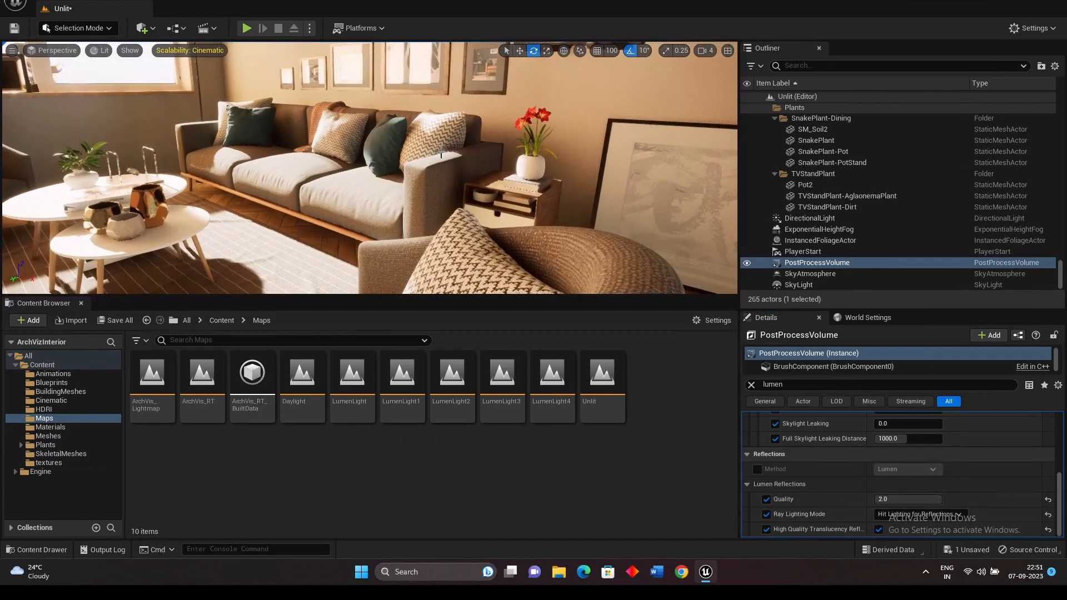
# Play the level in the editor and walk through the dining and living areas to review the lighting.
pyautogui.click(434, 134)
pyautogui.press('f')
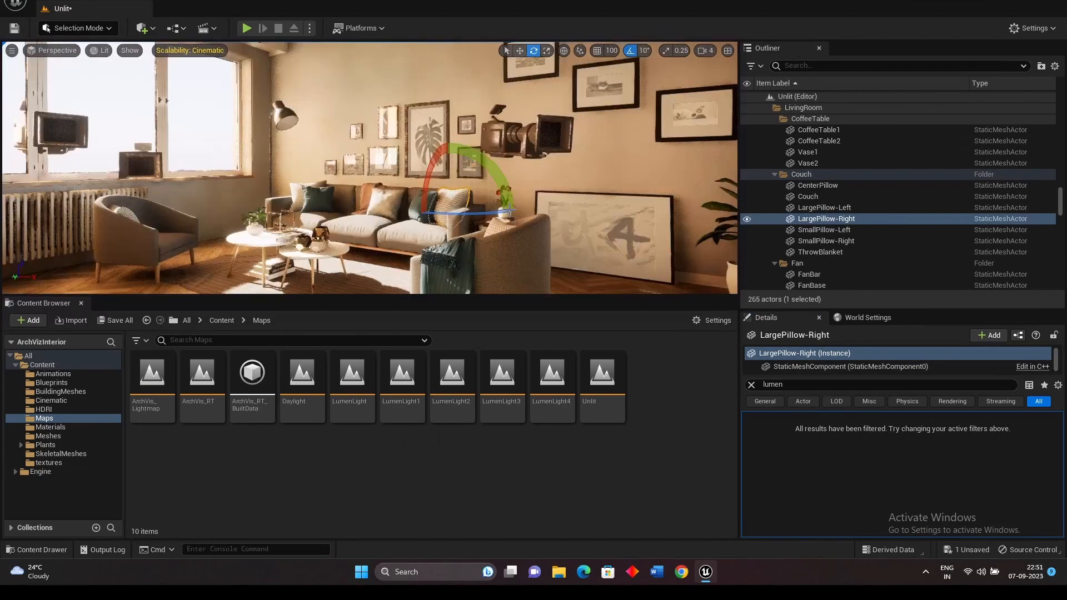
pyautogui.click(633, 229)
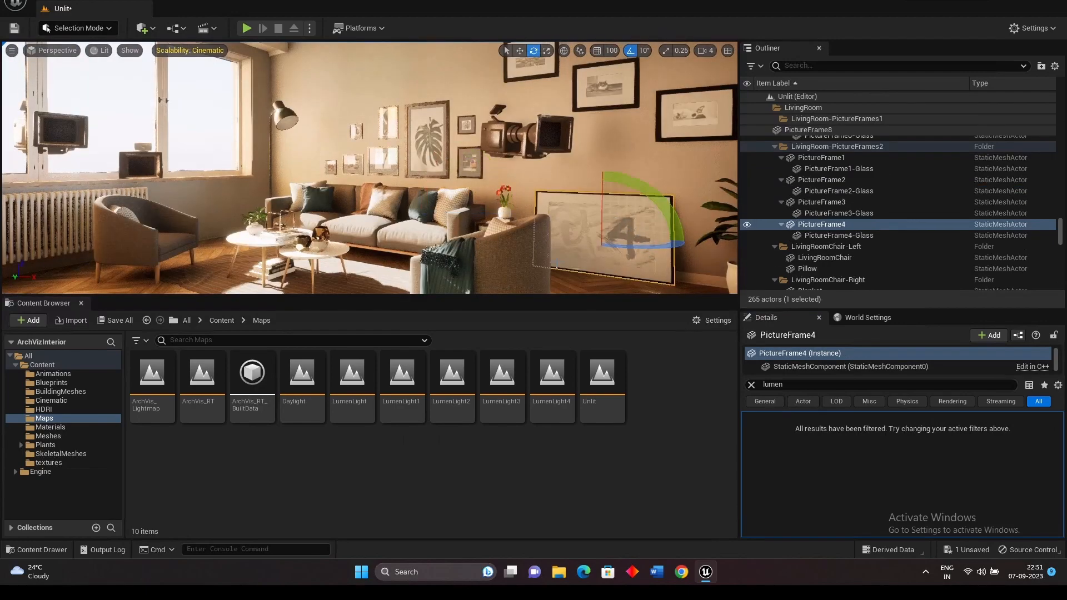
pyautogui.press('2')
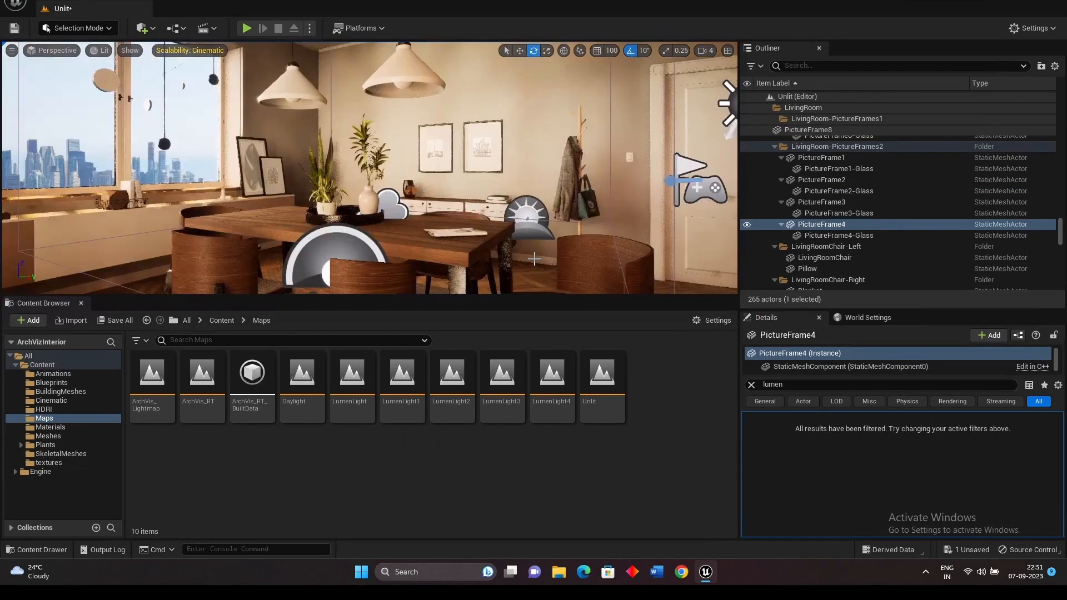
pyautogui.click(246, 29)
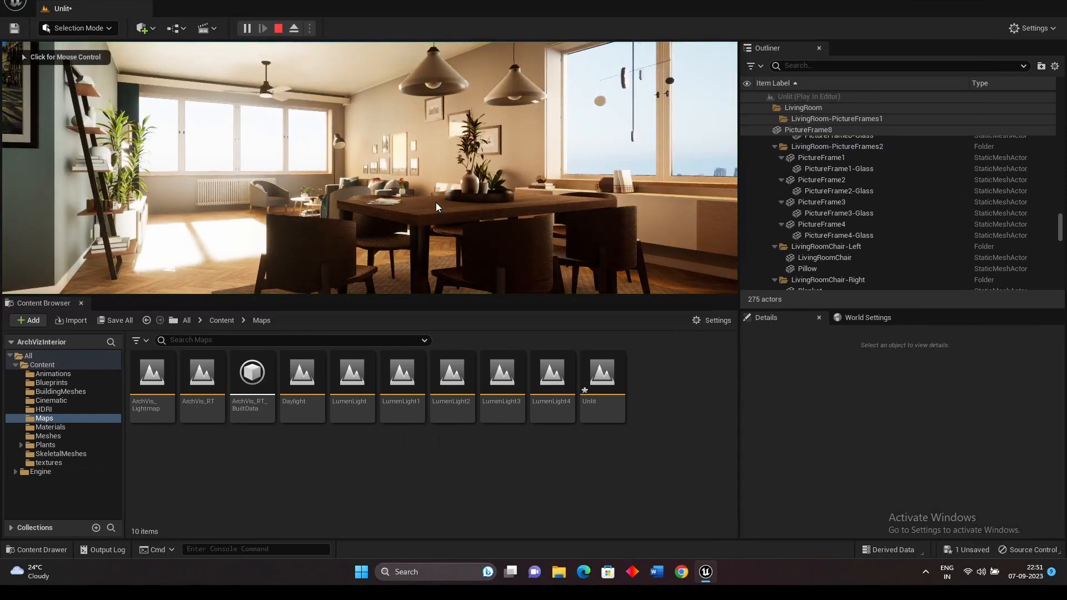
pyautogui.click(415, 209)
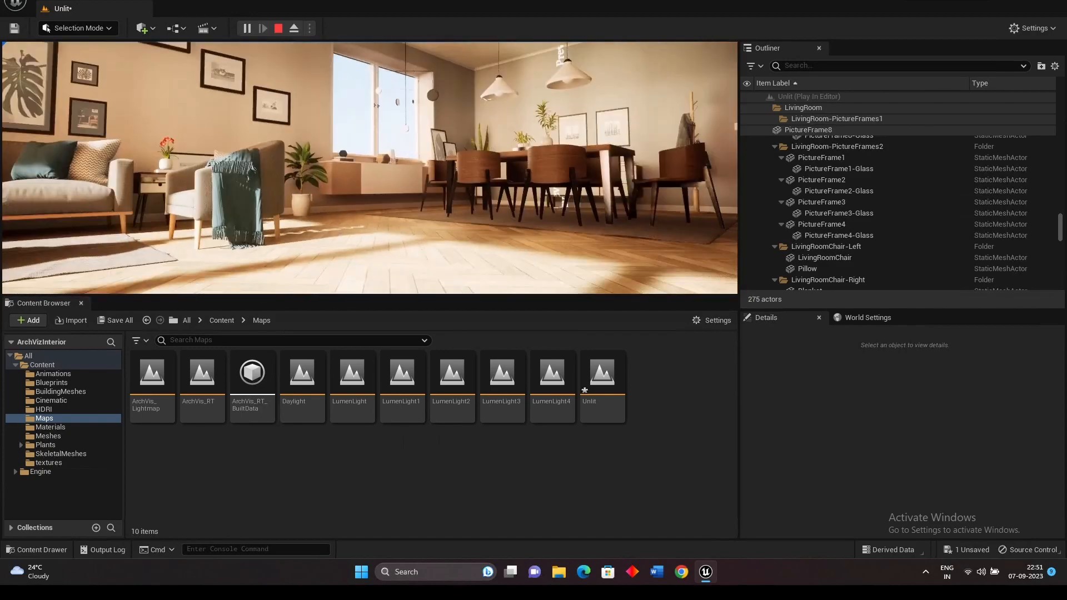
pyautogui.press('Escape')
pyautogui.moveTo(594, 197); pyautogui.dragTo(525, 209, button='right')
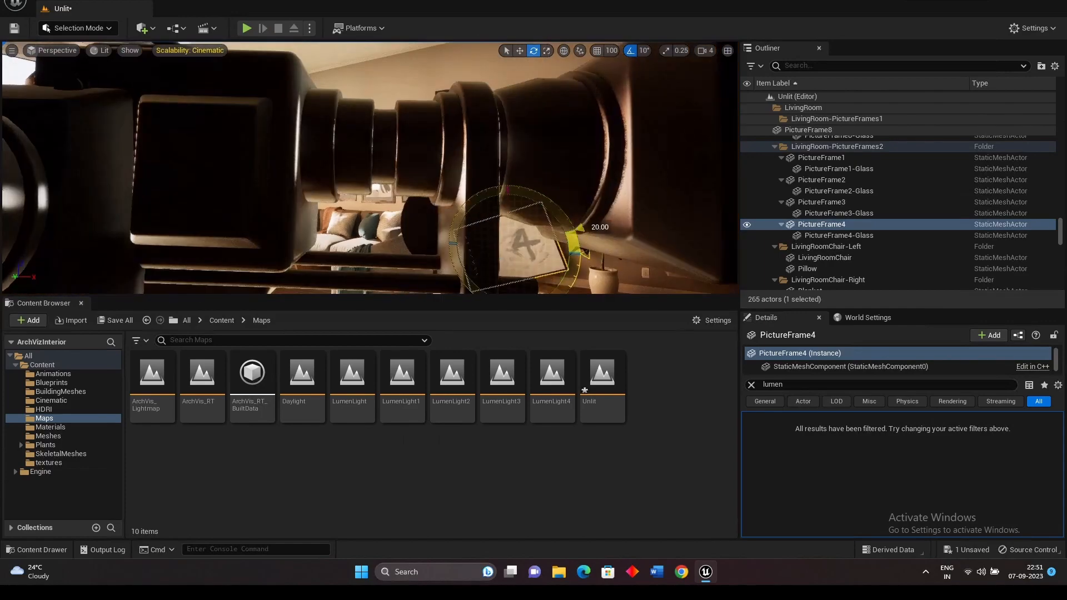
pyautogui.hotkey('ctrl', 'z')
pyautogui.moveTo(643, 229); pyautogui.dragTo(299, 117, button='right')
pyautogui.press('f')
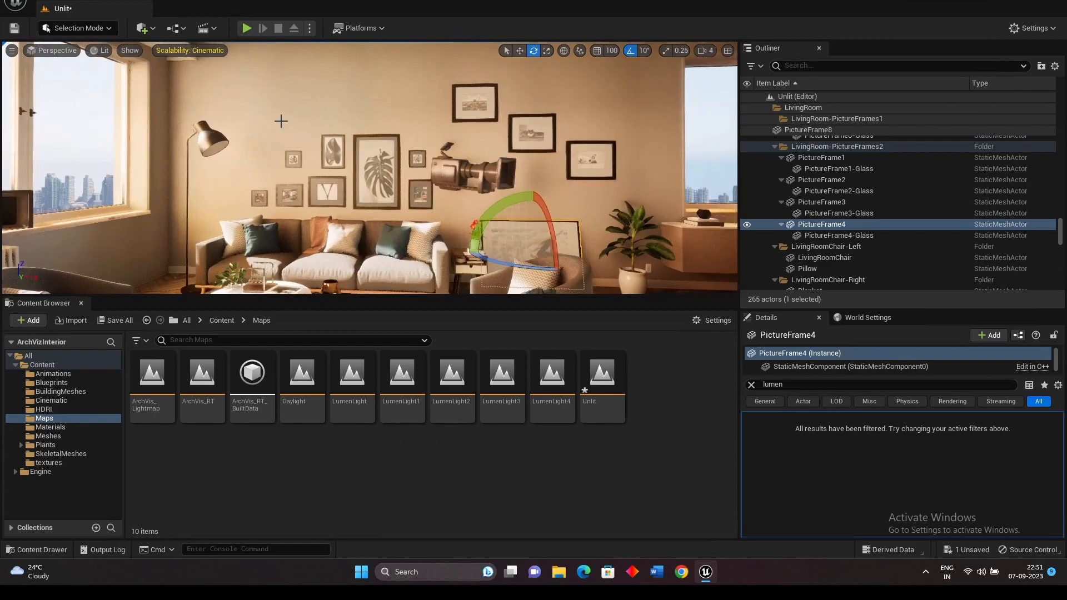
# Add a Rect Light to the level beside the large living room windows.
pyautogui.scroll(-5, 255, 138)
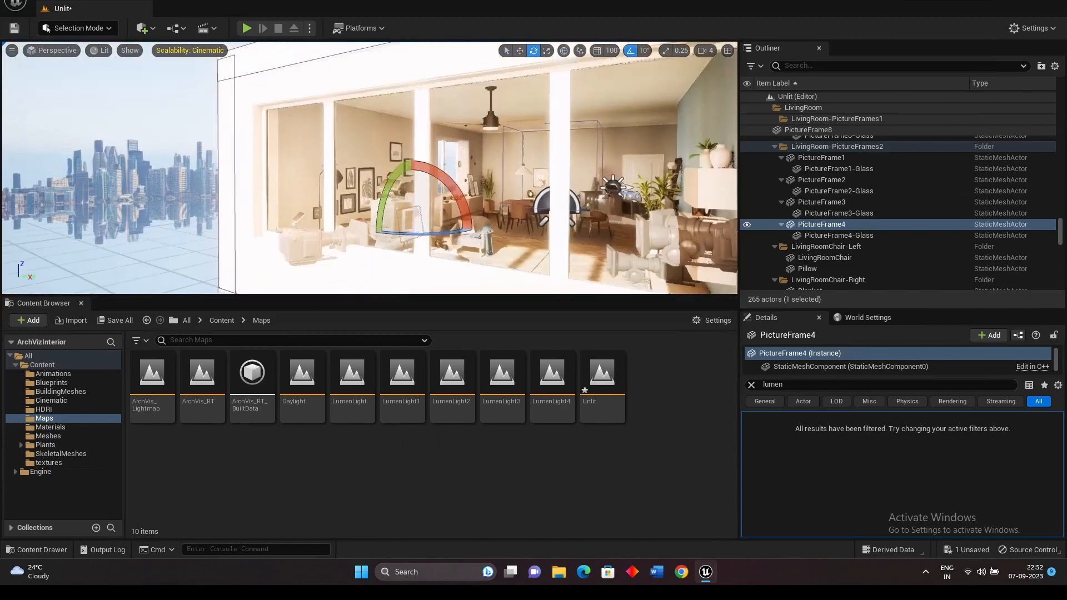
pyautogui.click(175, 28)
pyautogui.click(146, 28)
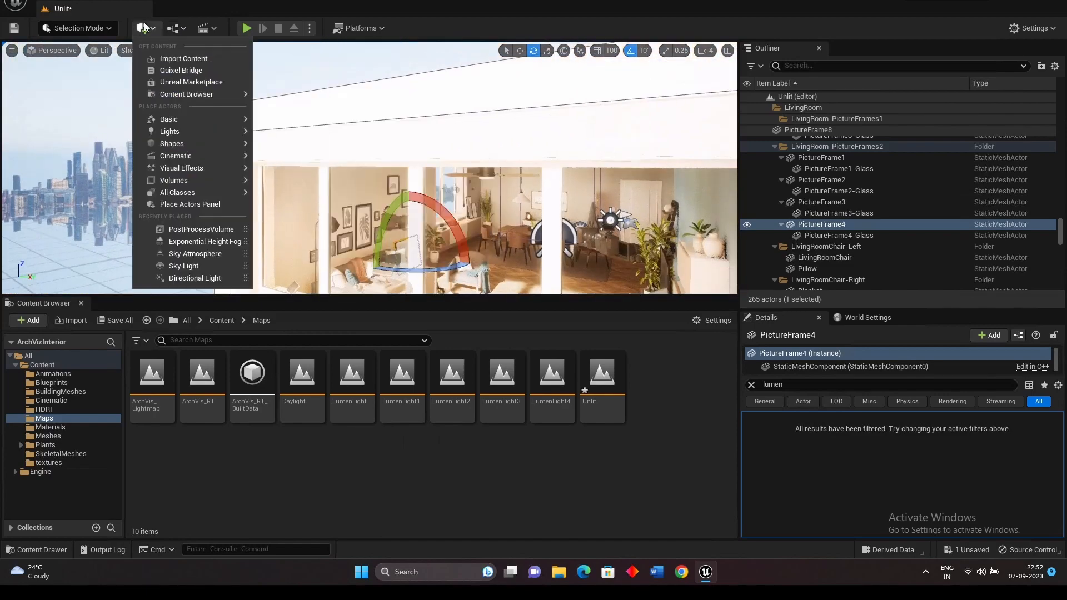
pyautogui.moveTo(190, 134)
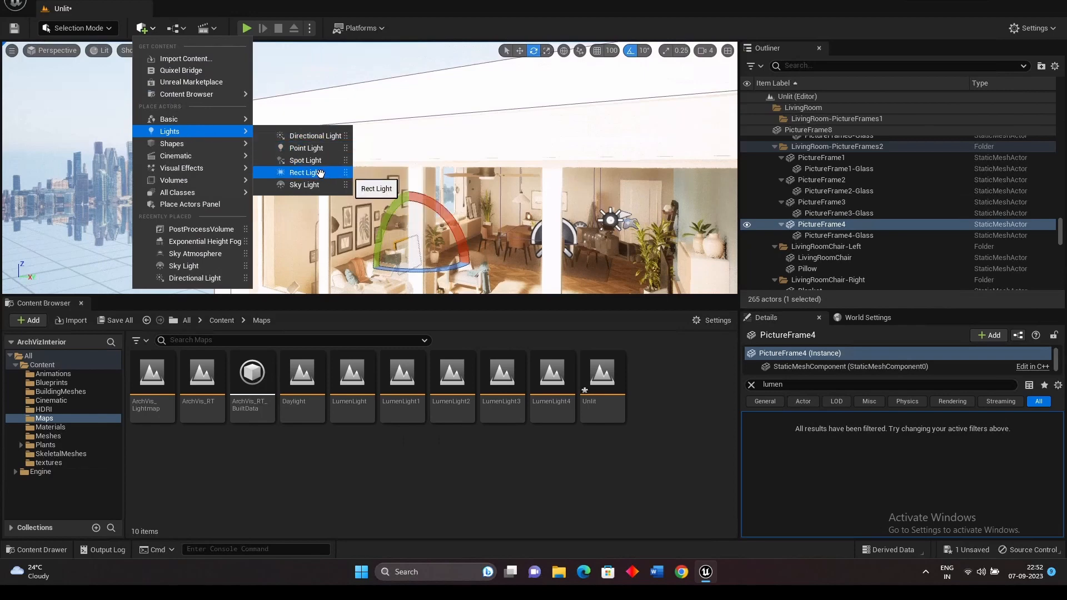
pyautogui.moveTo(300, 168); pyautogui.dragTo(542, 133)
pyautogui.moveTo(542, 134); pyautogui.dragTo(667, 142, button='right')
pyautogui.moveTo(368, 133); pyautogui.dragTo(368, 134, button='right')
# Move the Rect Light sideways to the middle of the large living room windows, near their upper edge.
pyautogui.moveTo(193, 130); pyautogui.dragTo(204, 146)
pyautogui.moveTo(316, 209); pyautogui.dragTo(316, 209, button='right')
pyautogui.moveTo(351, 249); pyautogui.dragTo(350, 249, button='right')
pyautogui.press('f')
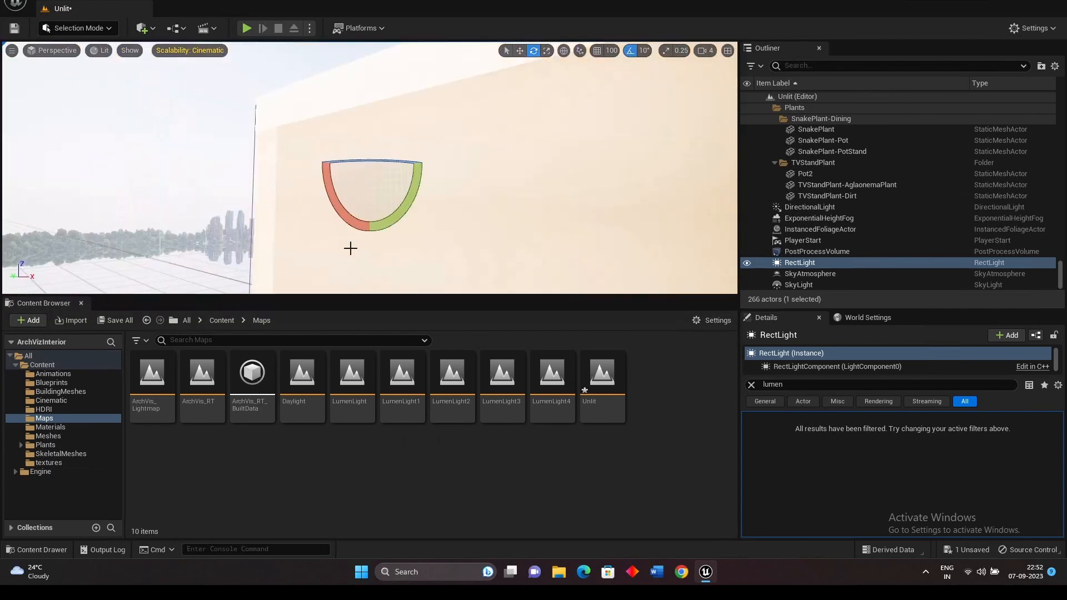
pyautogui.moveTo(496, 257); pyautogui.dragTo(514, 247, button='right')
pyautogui.moveTo(283, 218); pyautogui.dragTo(284, 219, button='right')
pyautogui.press('w')
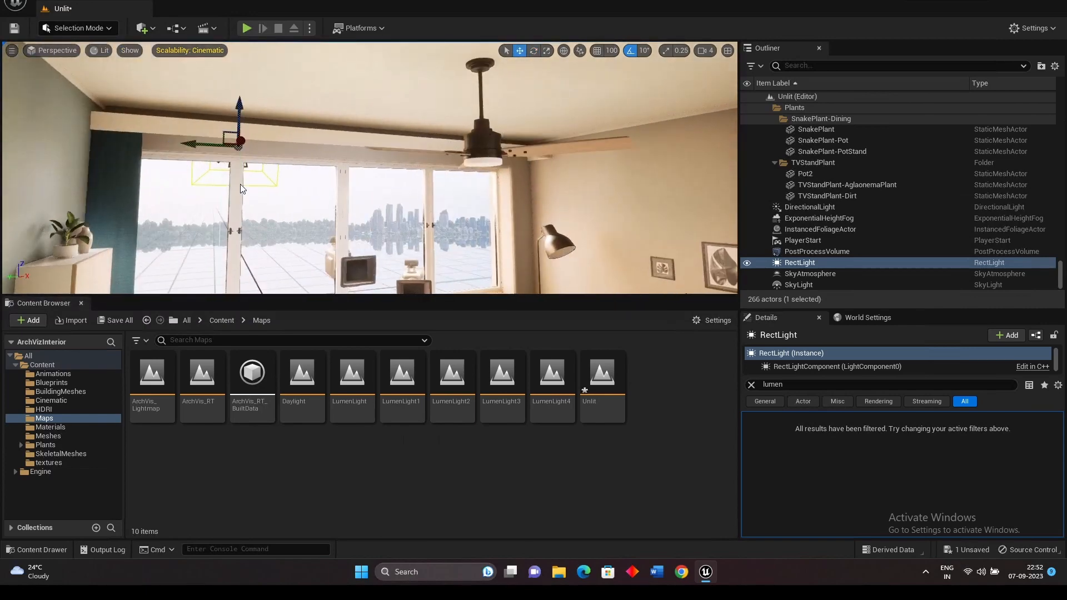
pyautogui.moveTo(194, 143); pyautogui.dragTo(288, 163)
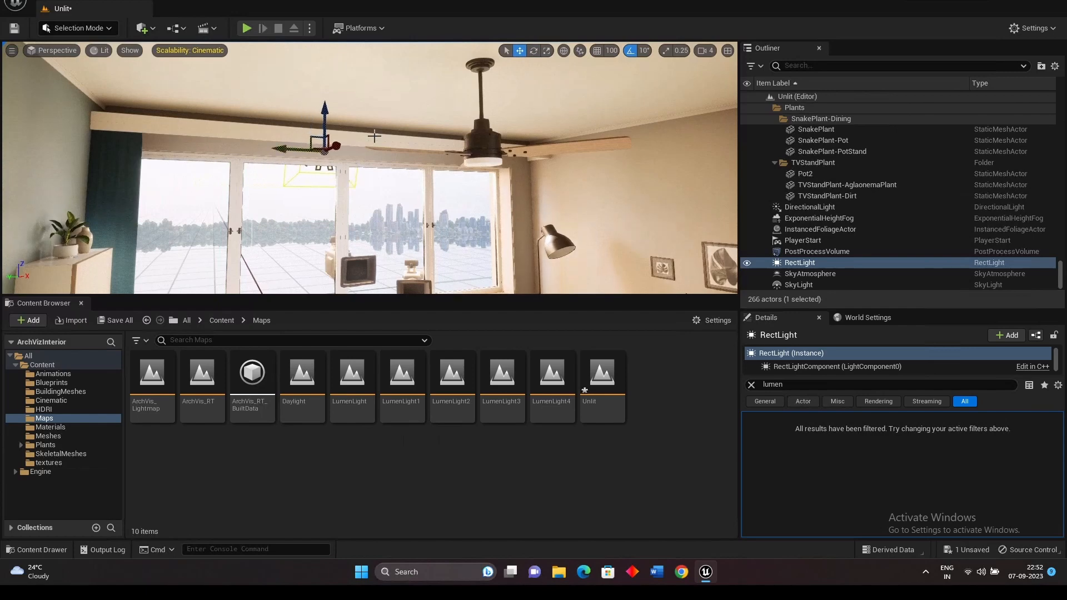
# Rotate the Rect Light to a Y rotation of -20°.
pyautogui.press('e')
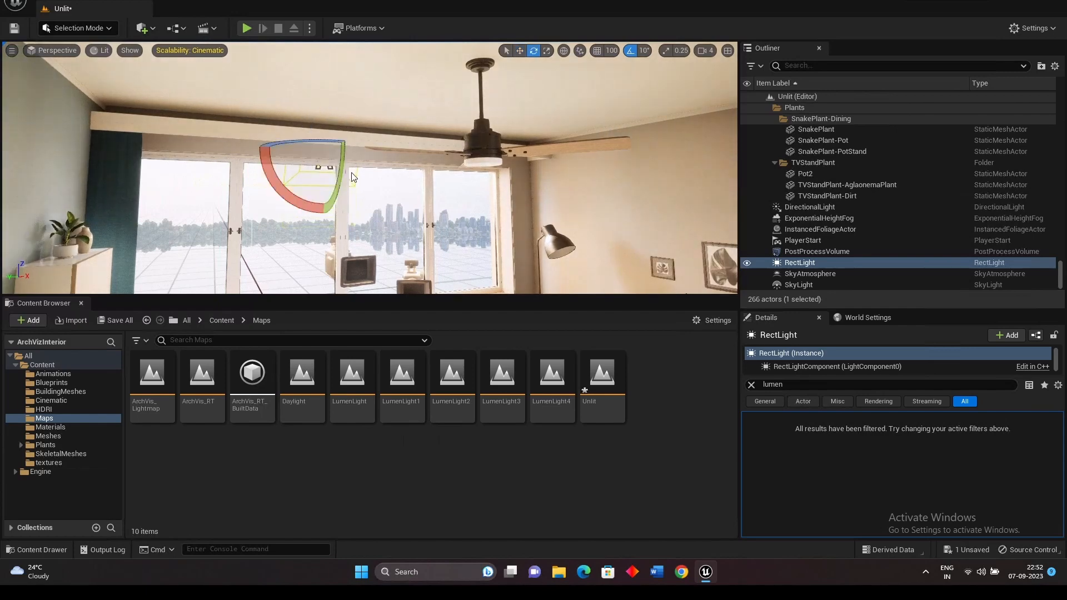
pyautogui.moveTo(351, 176); pyautogui.dragTo(359, 219)
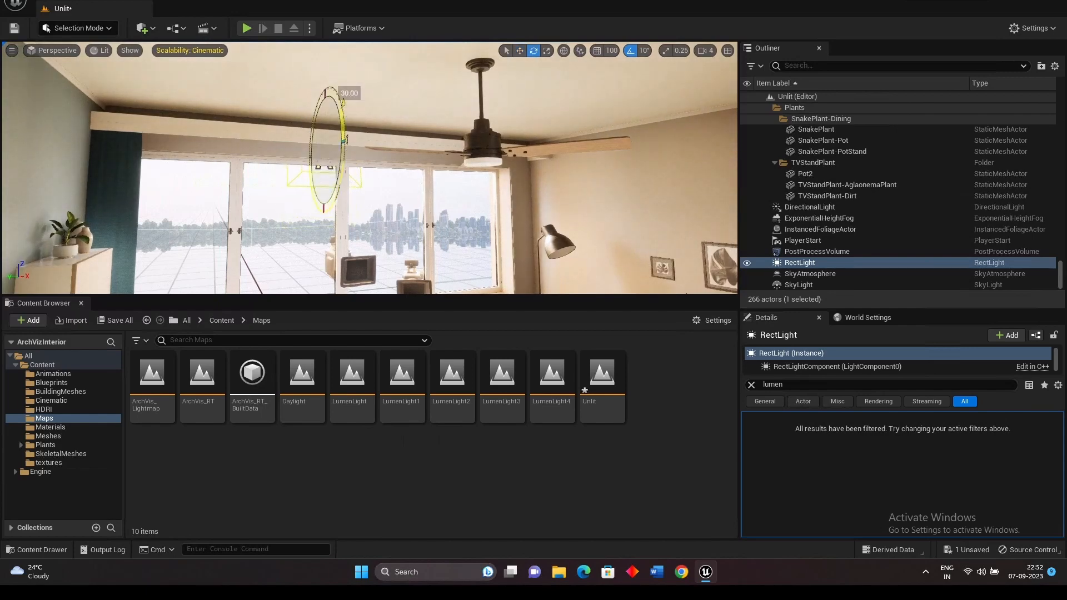
pyautogui.moveTo(343, 103); pyautogui.dragTo(344, 141)
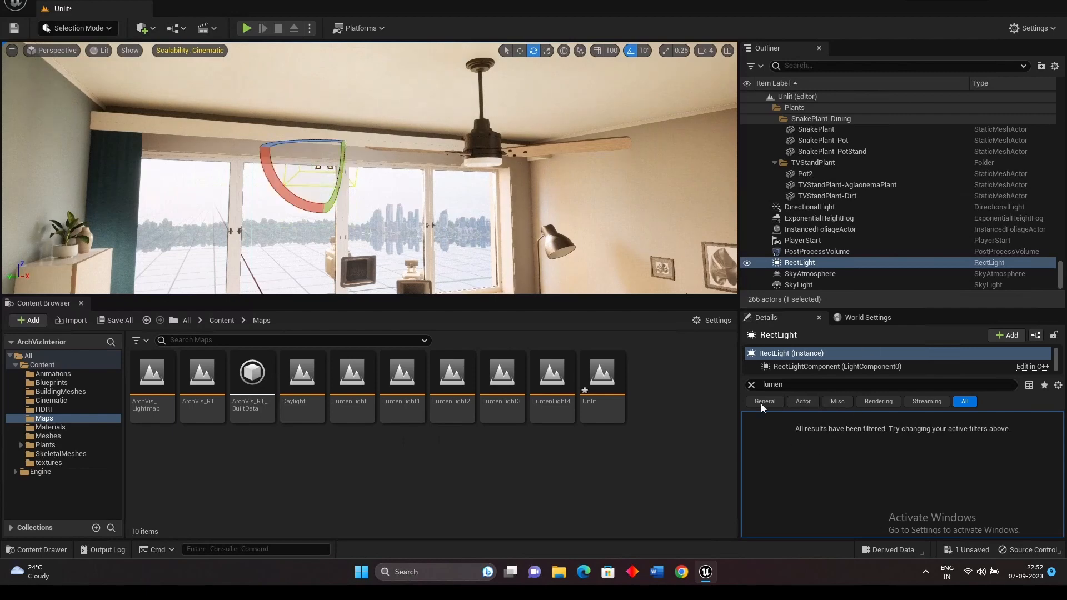
# Clear the property filter and set the Rect Light's Intensity to 10 cd.
pyautogui.click(751, 385)
pyautogui.scroll(-2, 868, 489)
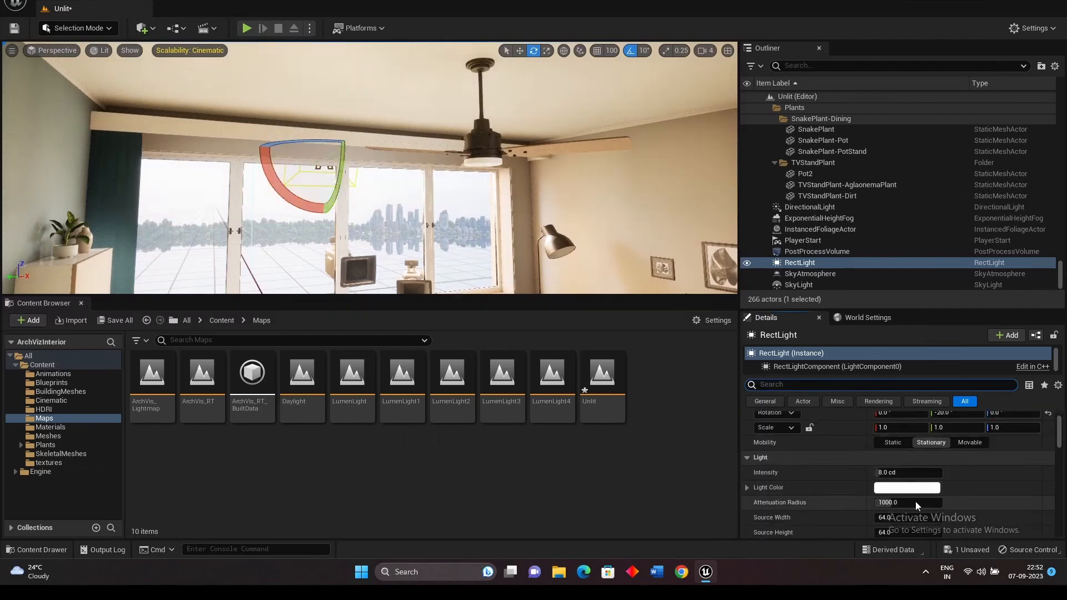
pyautogui.click(910, 473)
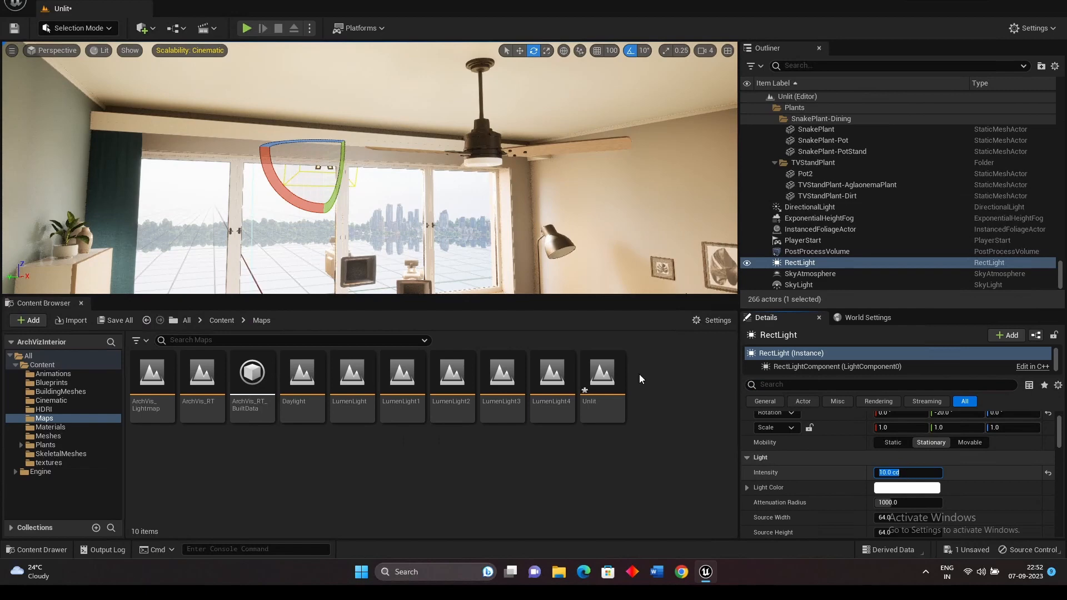
# Rotate the Rect Light to a Y rotation of -30° and toggle its visibility to compare the lighting.
pyautogui.moveTo(341, 177)
pyautogui.mouseDown()
pyautogui.moveTo(343, 103)
pyautogui.moveTo(342, 172)
pyautogui.mouseUp()
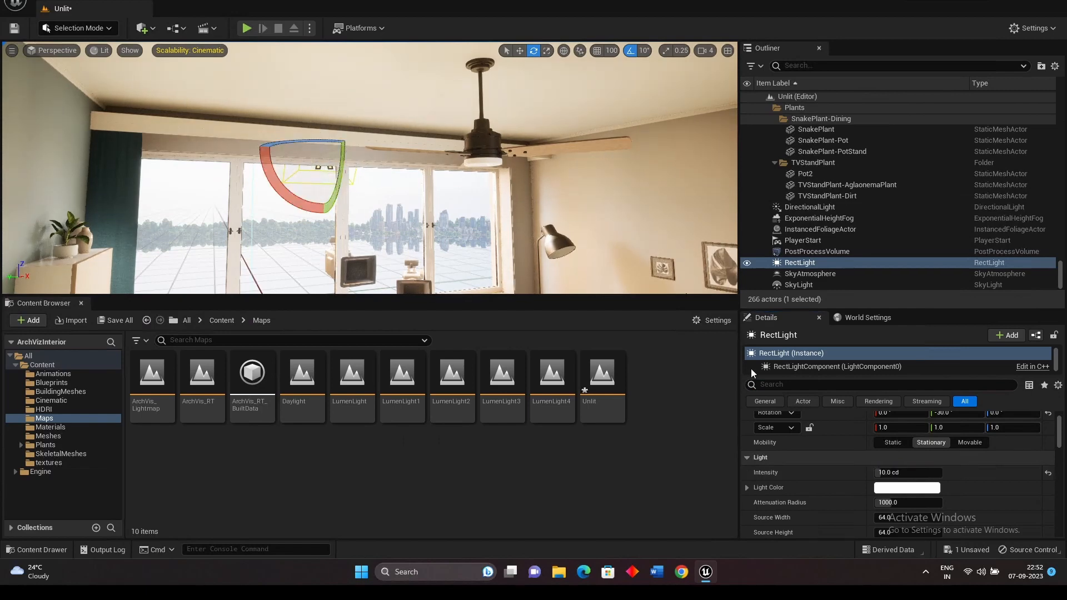
pyautogui.click(746, 264)
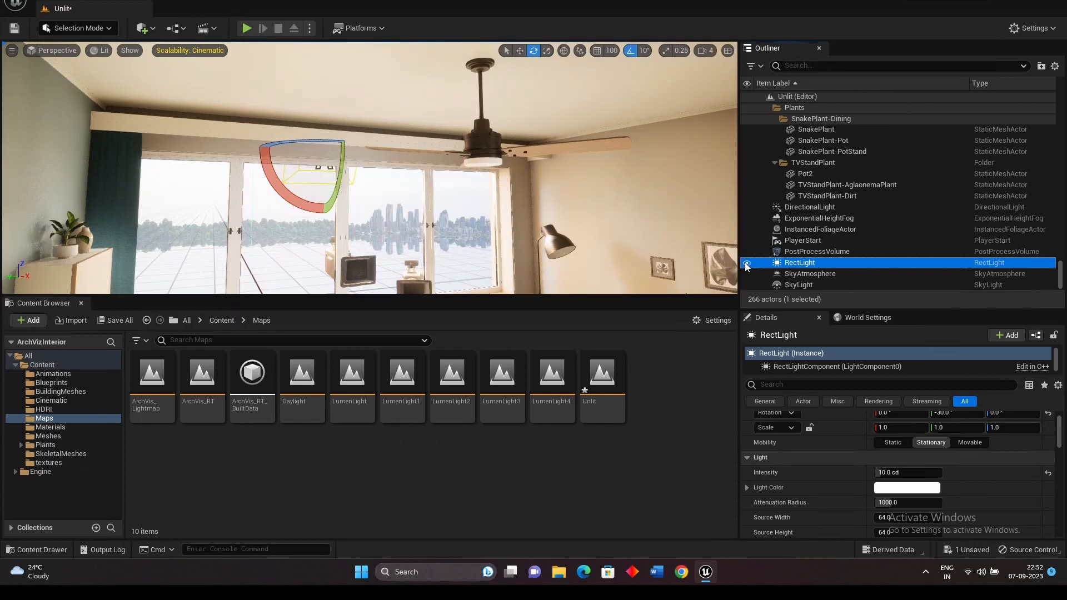
# Compare the window wall with the Rect Light hidden and shown, and rotate the light to a Y rotation of -40°.
pyautogui.click(747, 264)
pyautogui.moveTo(377, 219); pyautogui.dragTo(302, 192, button='right')
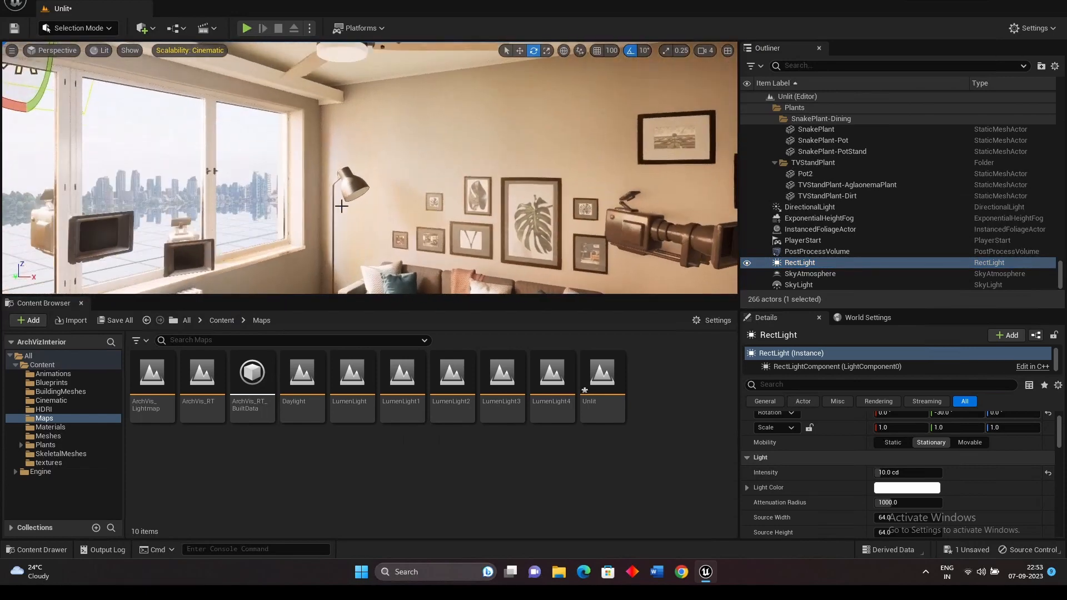
pyautogui.click(748, 262)
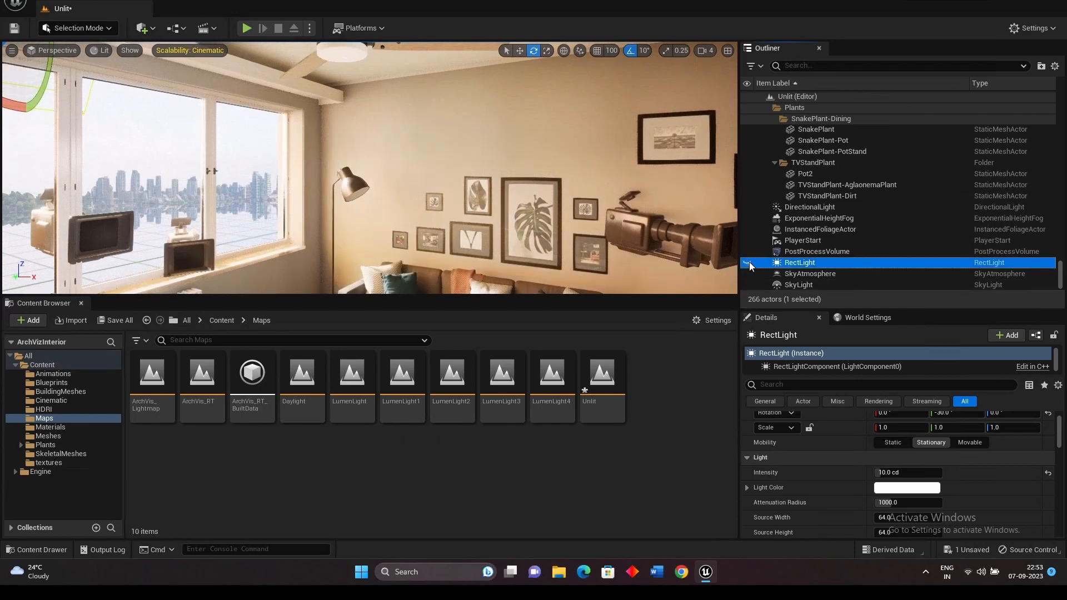
pyautogui.click(748, 261)
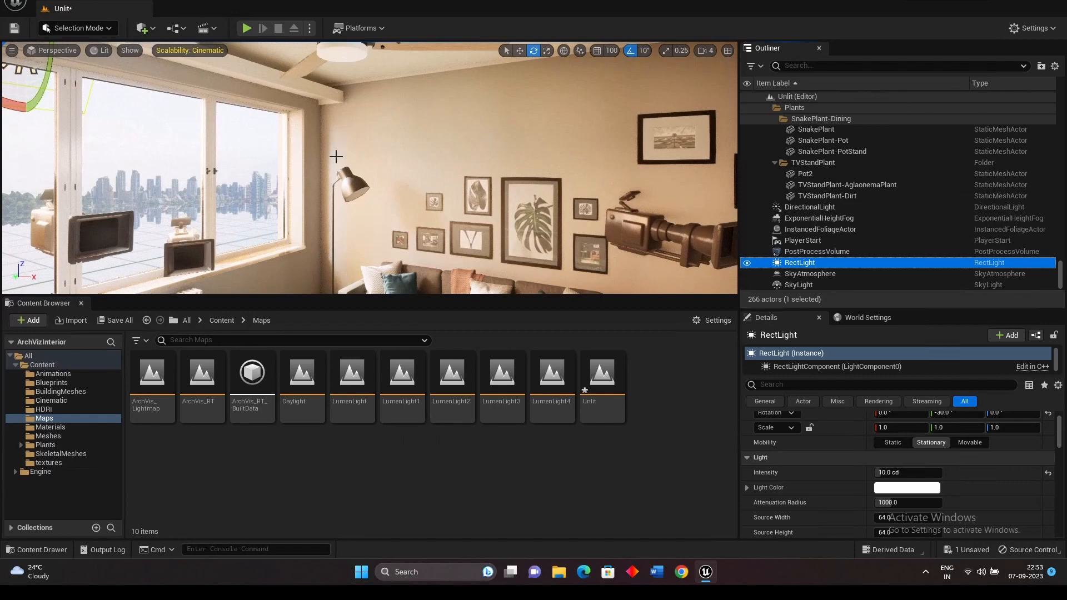
pyautogui.moveTo(50, 89); pyautogui.dragTo(58, 57)
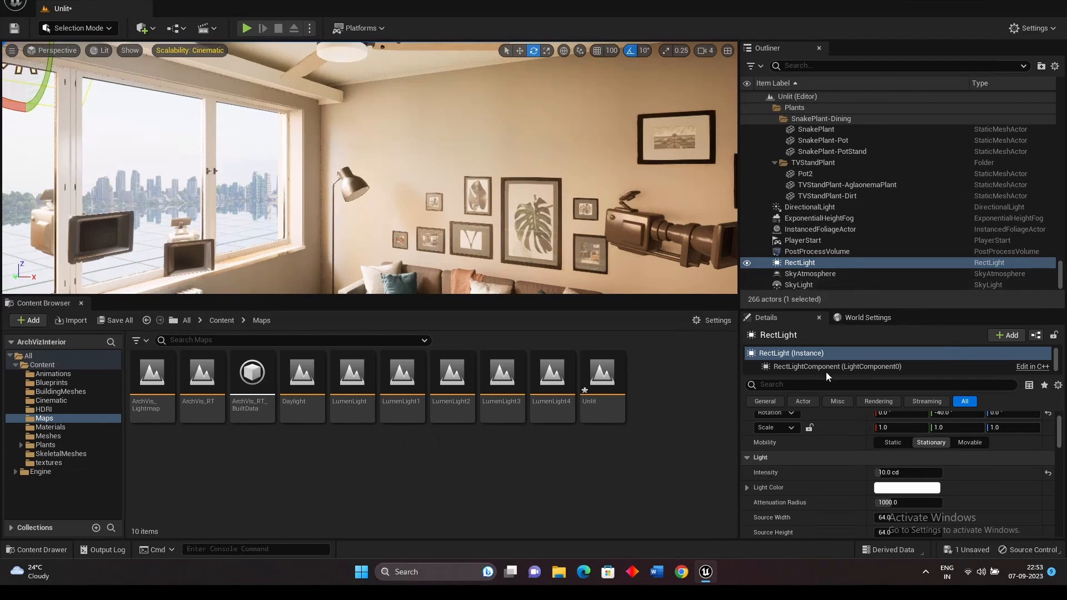
# Set the Rect Light's Intensity to 20 cd.
pyautogui.click(908, 472)
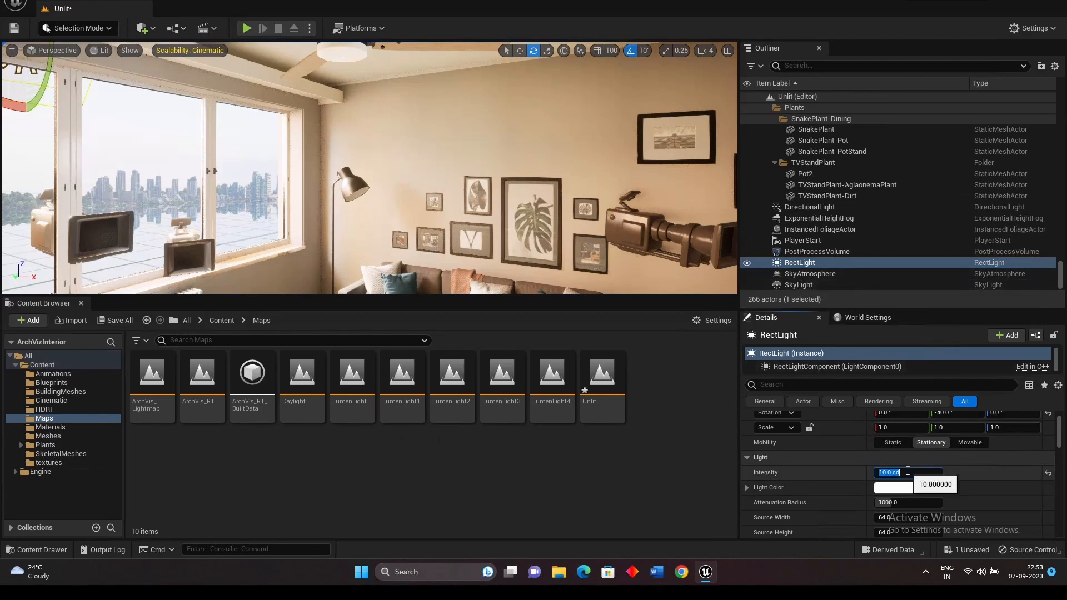
pyautogui.write('20')
pyautogui.press('Return')
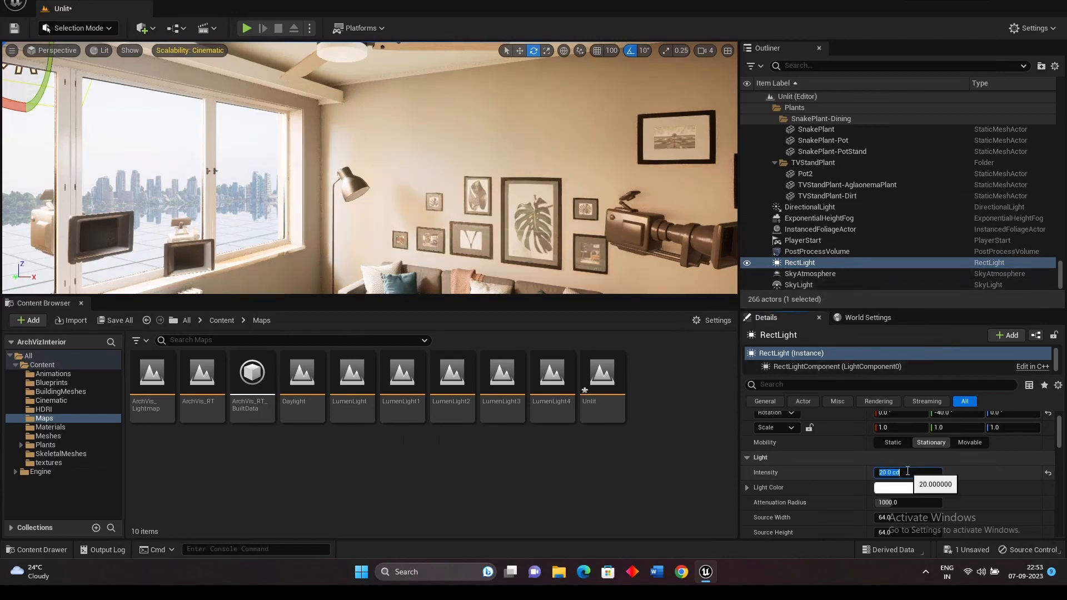
# Hide the editor icons with Game View and turn off the Preview Shadows Indicator show flag for the viewport.
pyautogui.click(490, 214)
pyautogui.moveTo(491, 214); pyautogui.dragTo(459, 231, button='right')
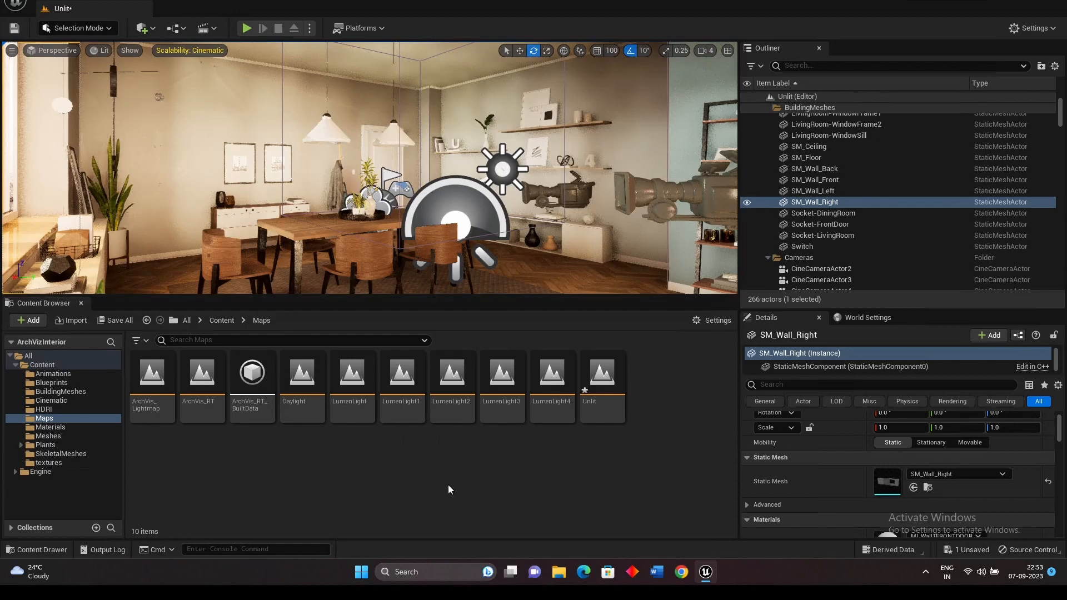
pyautogui.press('g')
pyautogui.click(433, 160)
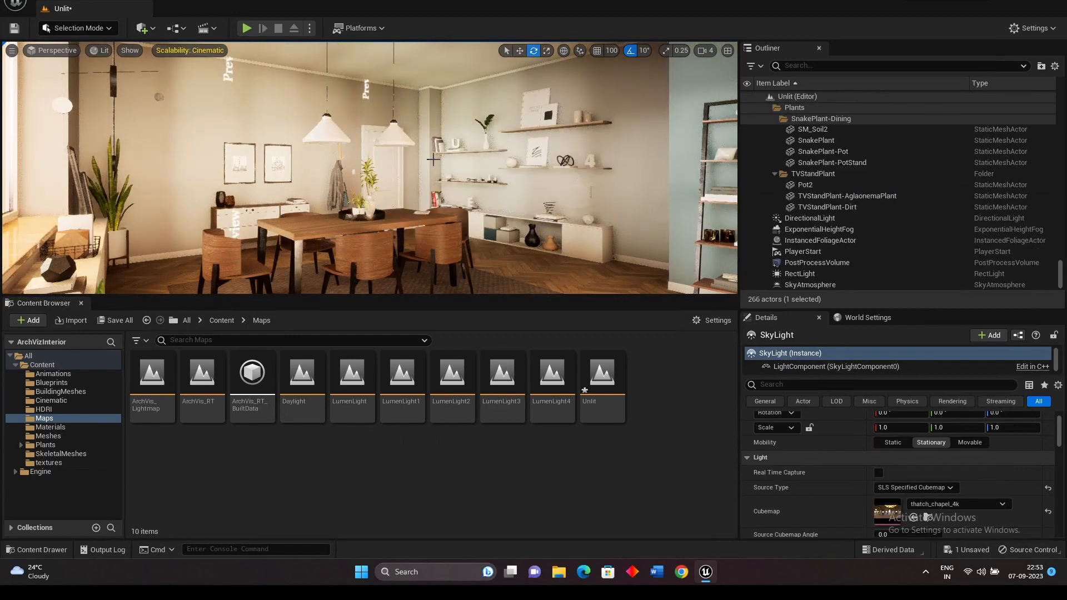
pyautogui.click(129, 51)
pyautogui.moveTo(197, 378)
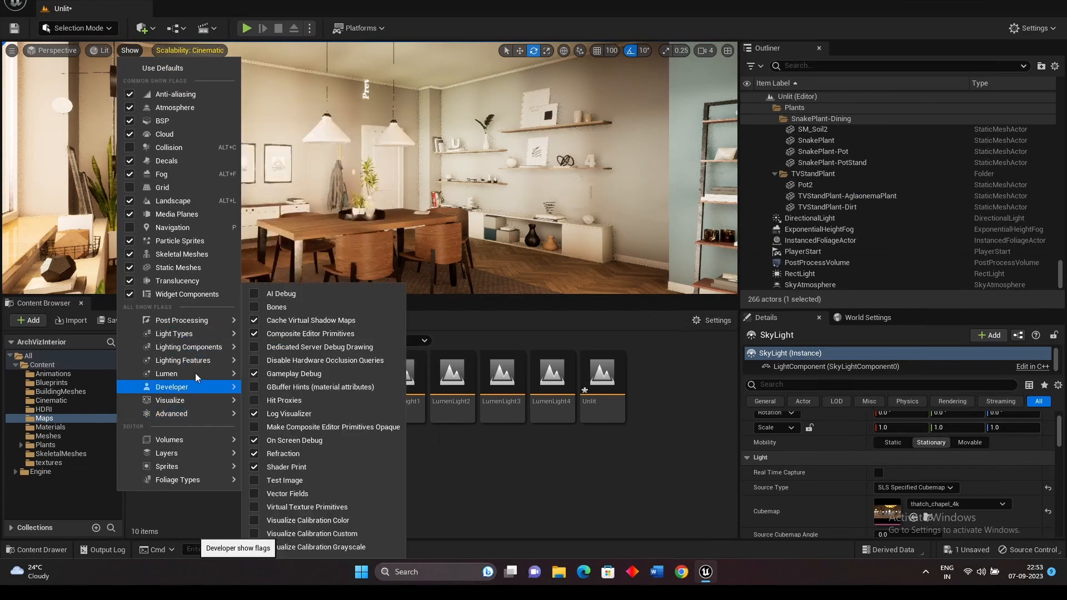
pyautogui.moveTo(195, 401)
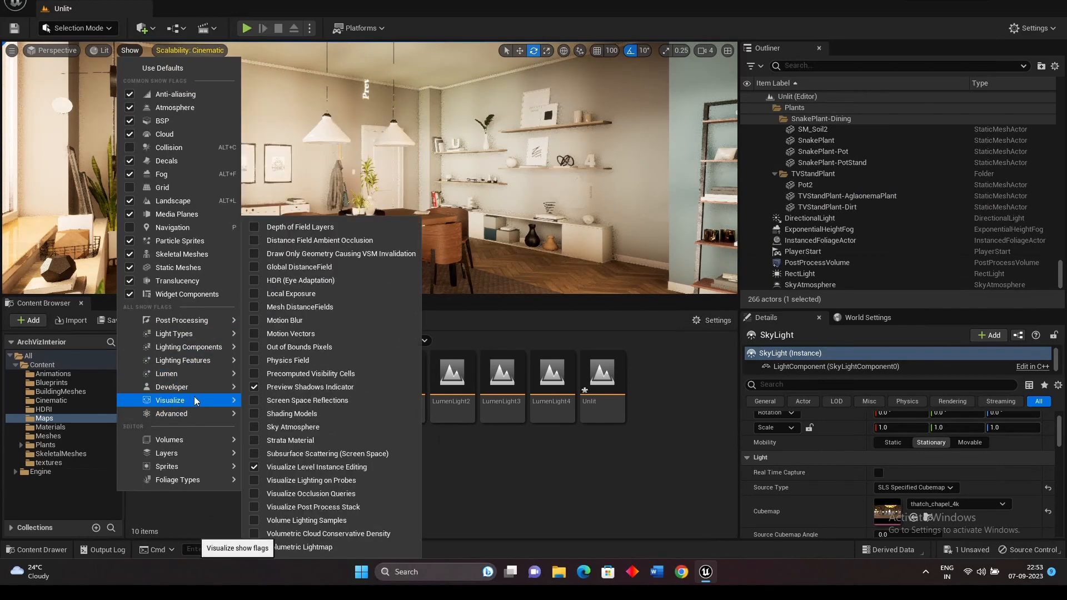
pyautogui.click(305, 388)
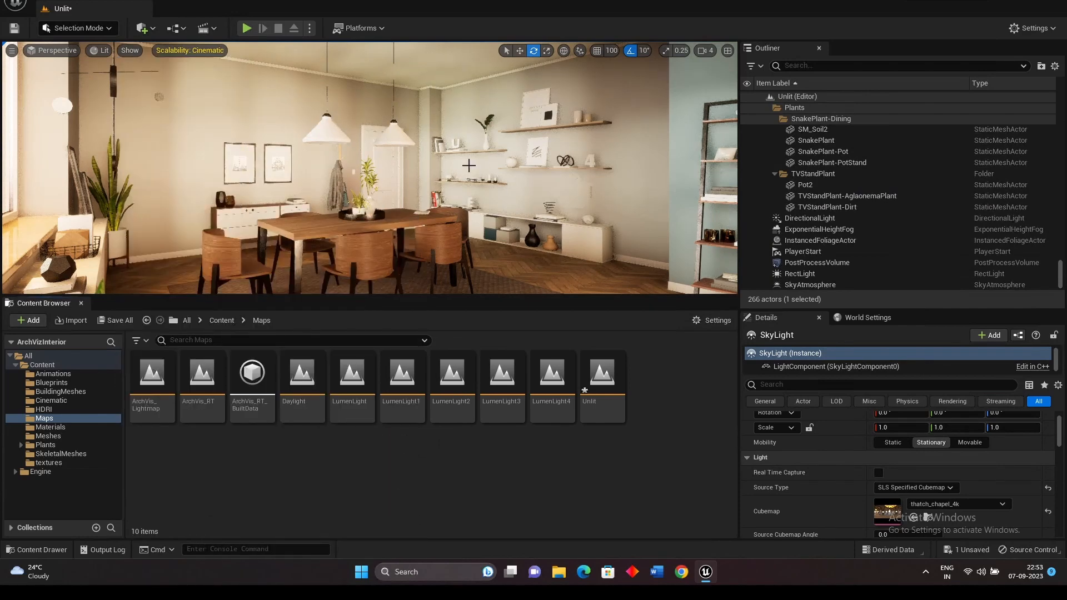
pyautogui.click(569, 206)
pyautogui.press('f')
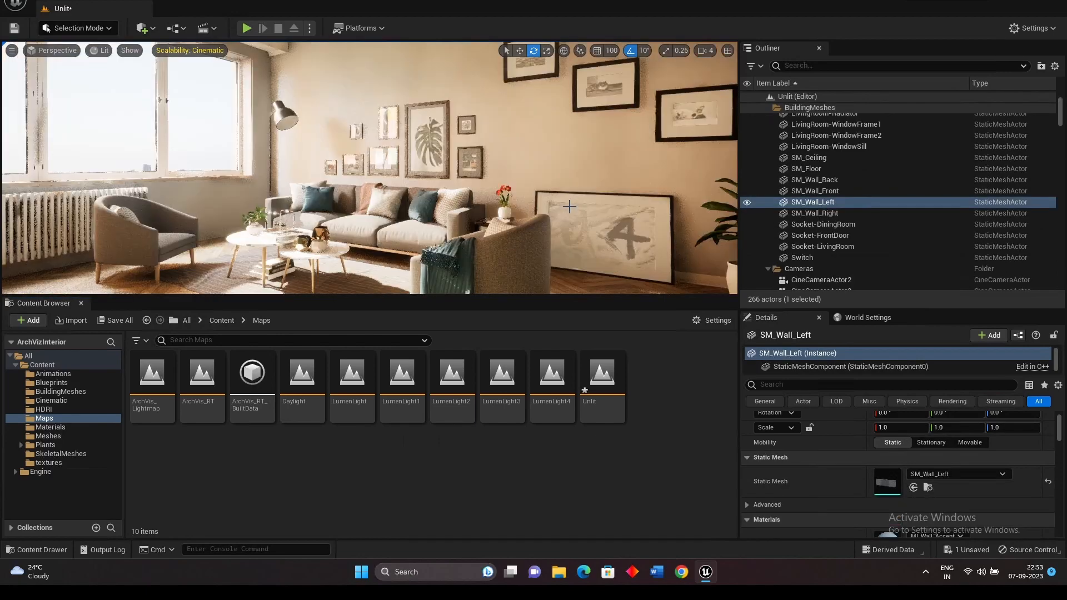
pyautogui.moveTo(569, 206); pyautogui.dragTo(569, 207, button='right')
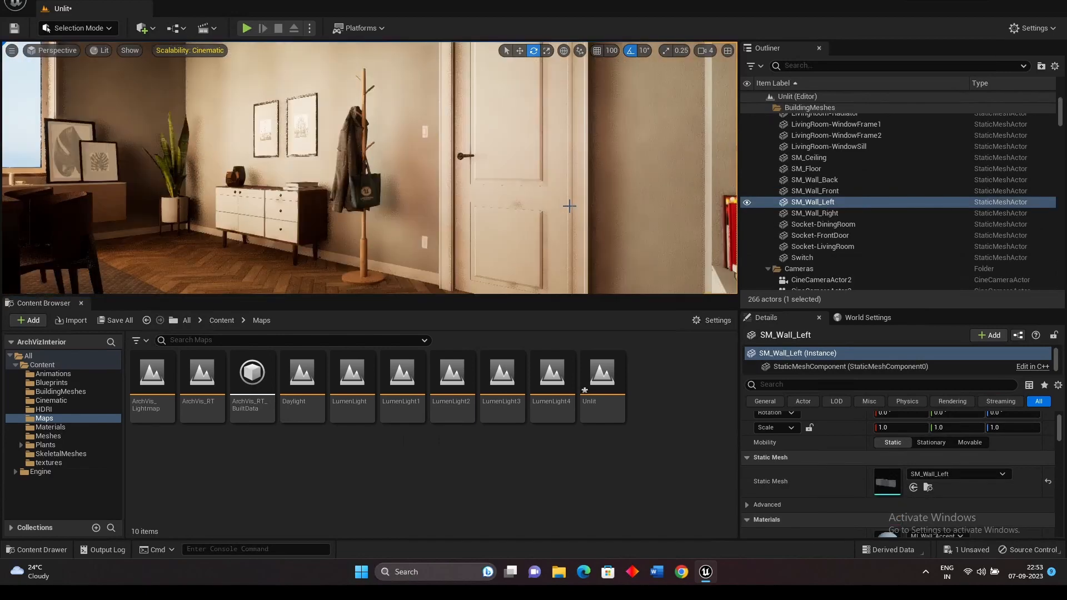